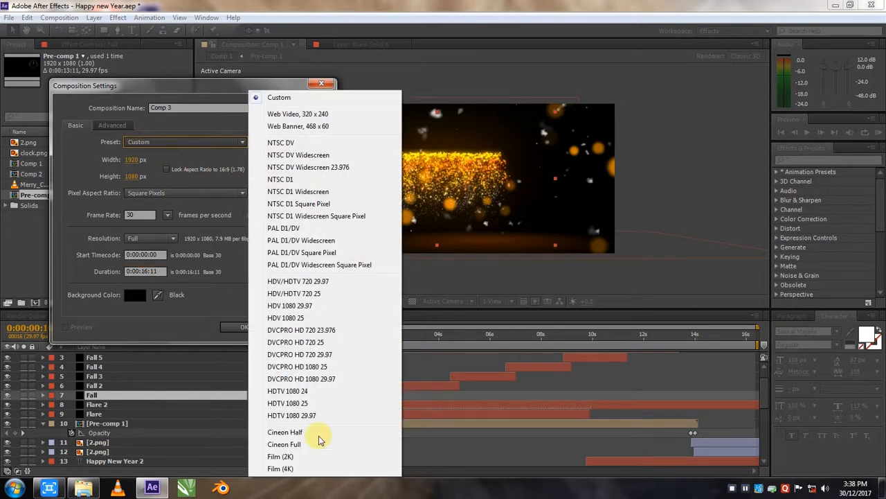
# Create the composition Comp 3 at 1920 x 1080, 30 frames per second, with a duration of 0:00:16:11
pyautogui.click(291, 403)
pyautogui.click(157, 147)
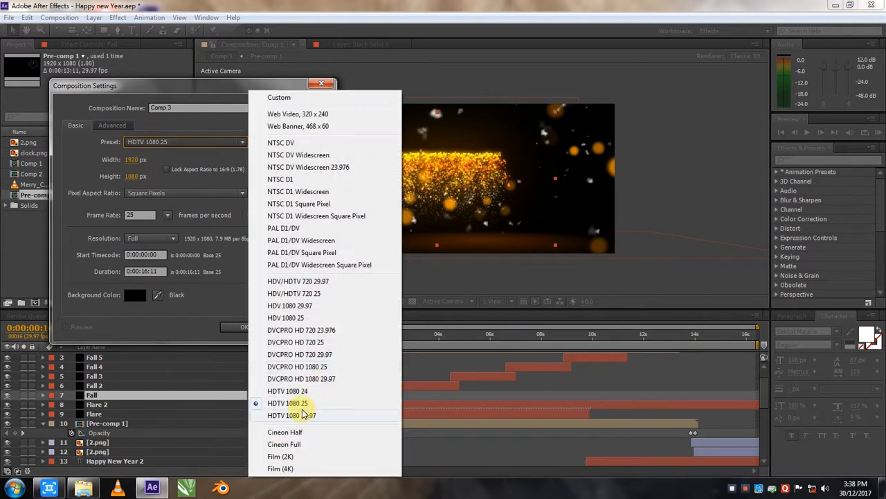
pyautogui.click(301, 393)
pyautogui.click(167, 214)
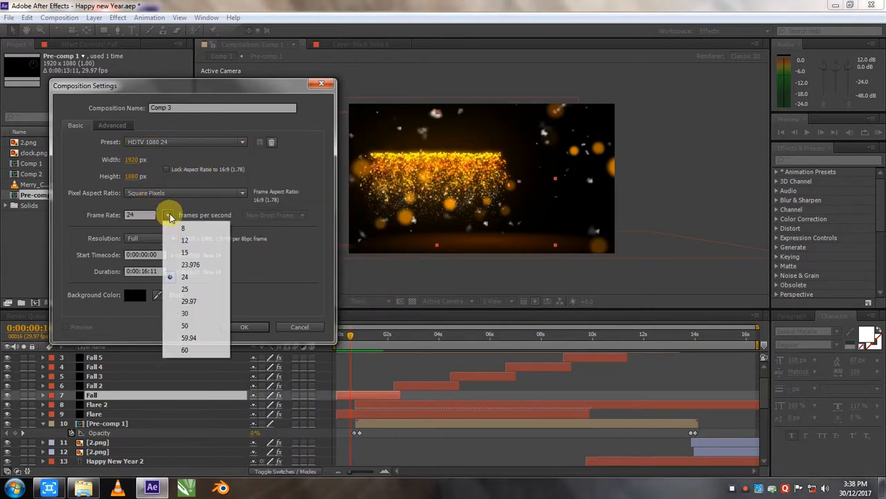
pyautogui.click(185, 313)
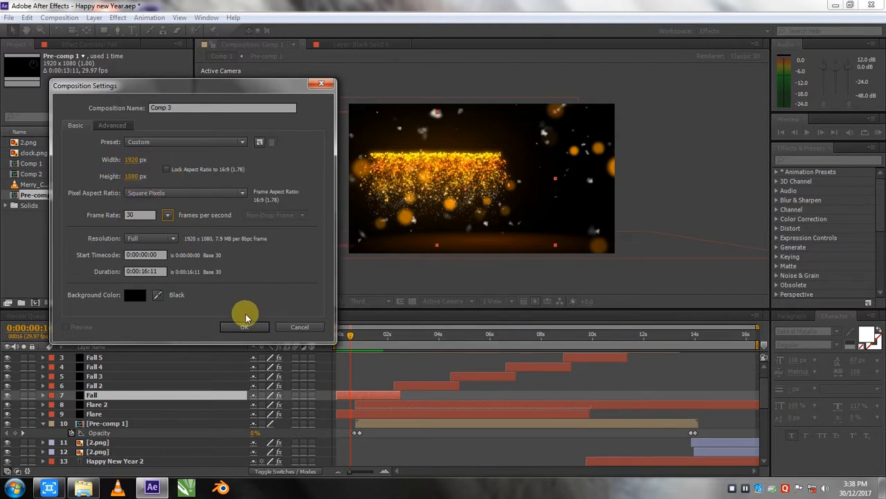
pyautogui.click(263, 331)
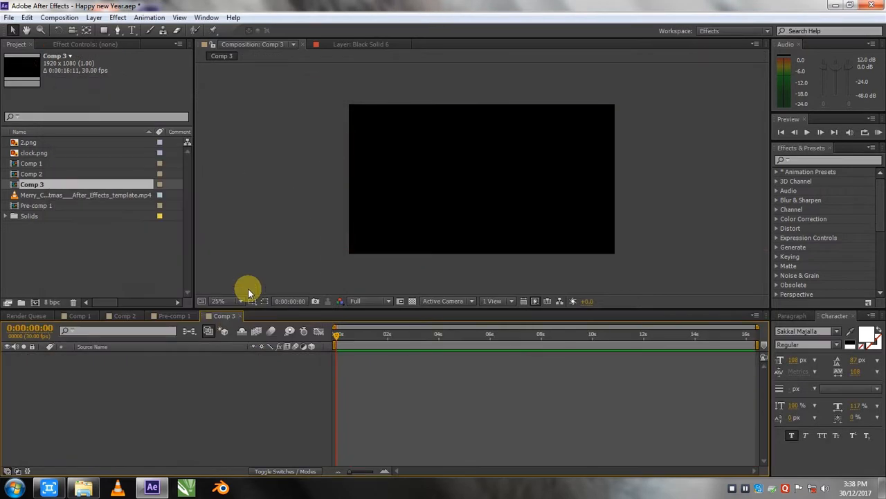
# Examine the existing scene in Comp 1 at about 0:00:03:15, and return to the empty Comp 3
pyautogui.rightClick(144, 407)
pyautogui.moveTo(237, 291)
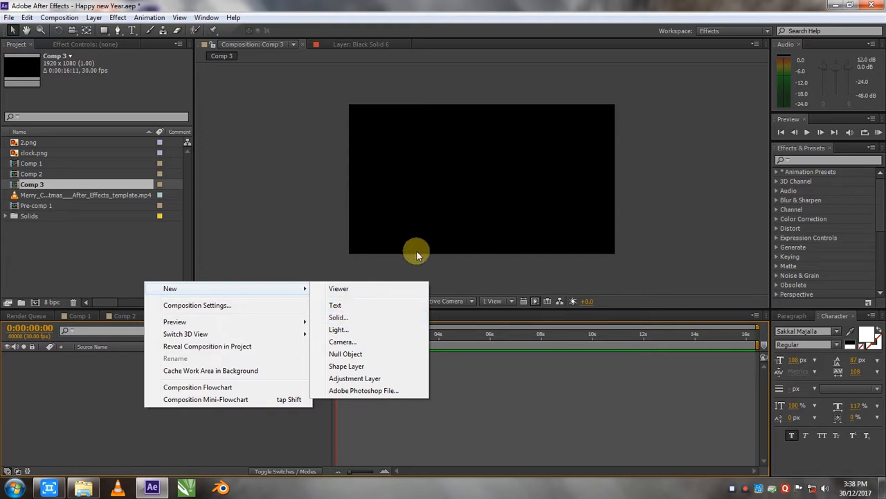
pyautogui.click(39, 169)
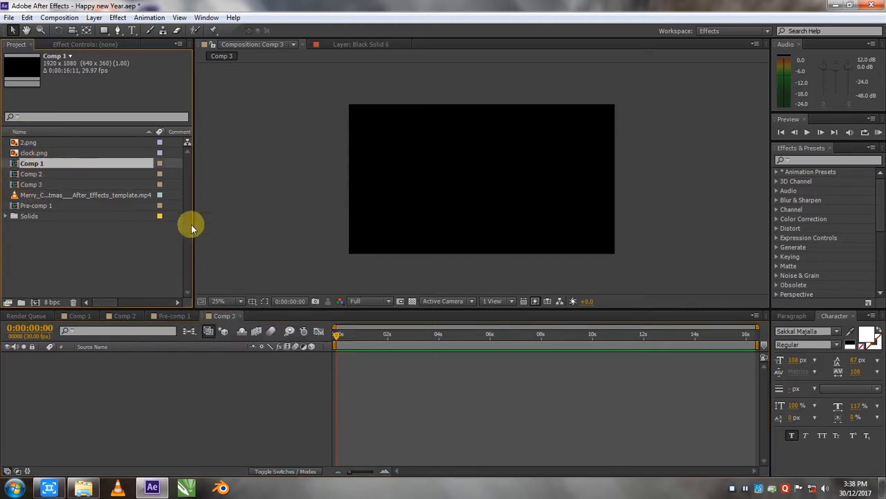
pyautogui.doubleClick(46, 162)
pyautogui.moveTo(367, 334); pyautogui.dragTo(426, 334)
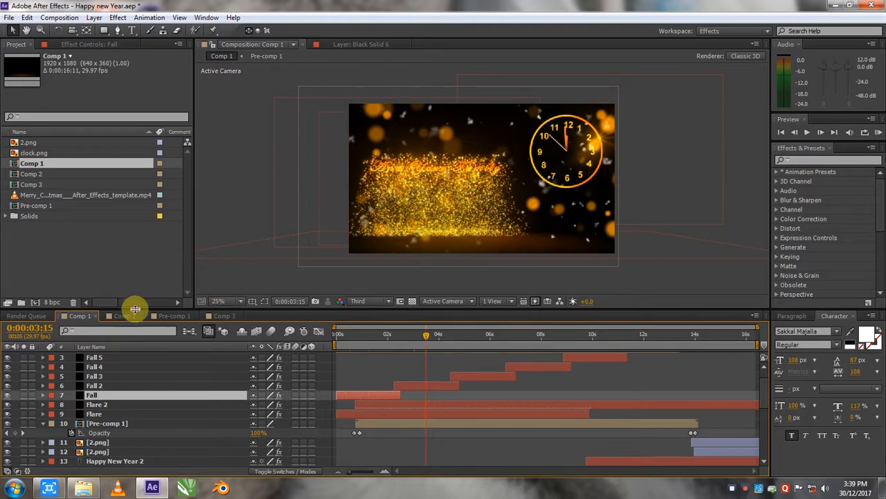
pyautogui.click(221, 316)
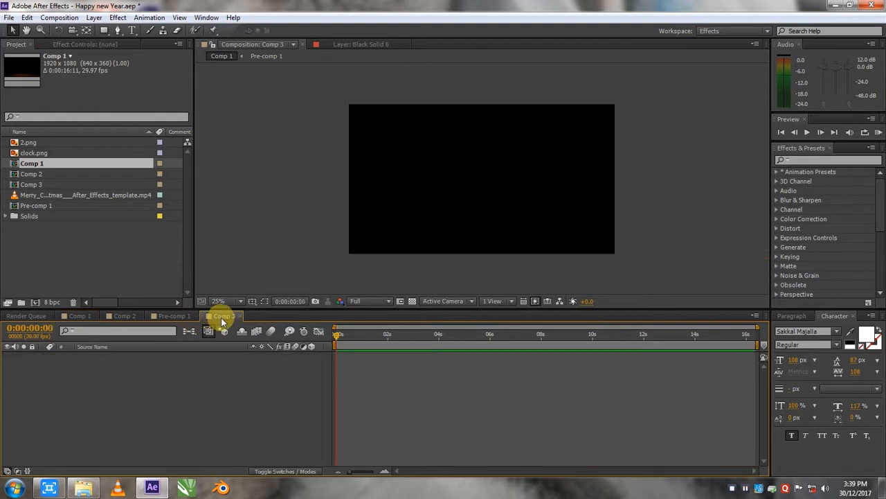
# Add a full-frame black solid named BG to Comp 3 and rename its layer to Floor
pyautogui.rightClick(178, 396)
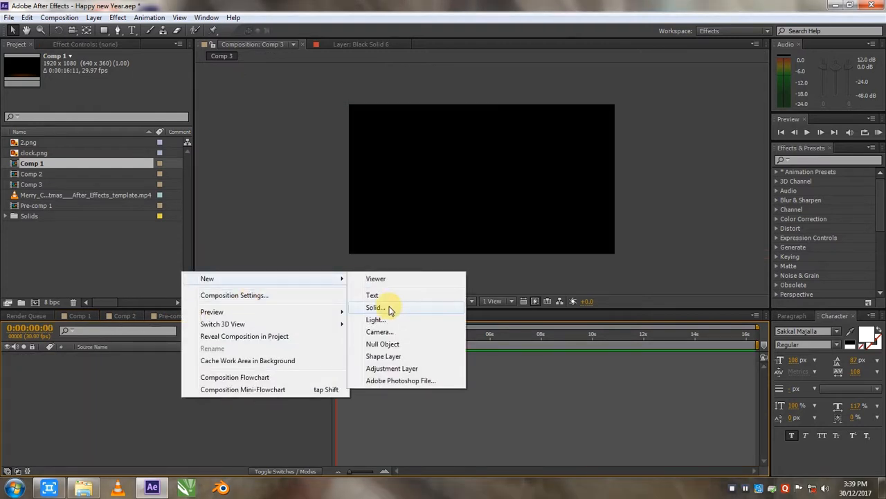
pyautogui.click(388, 306)
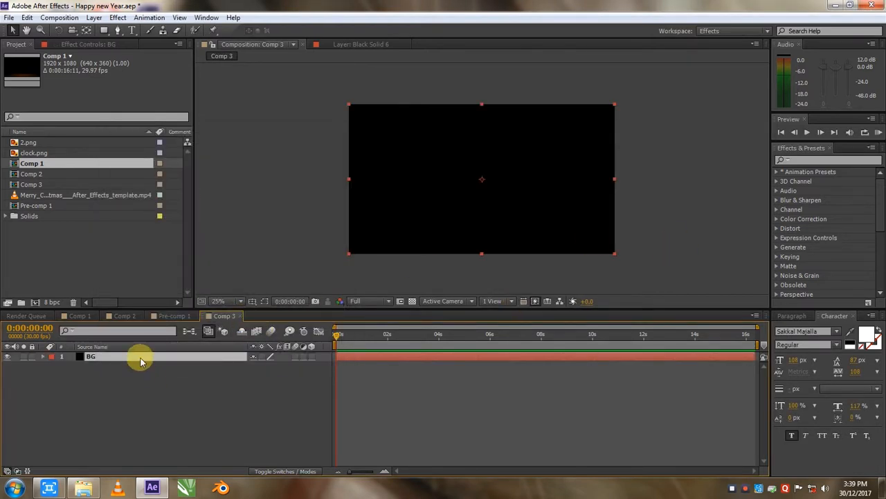
pyautogui.press('Return')
pyautogui.write('Floo')
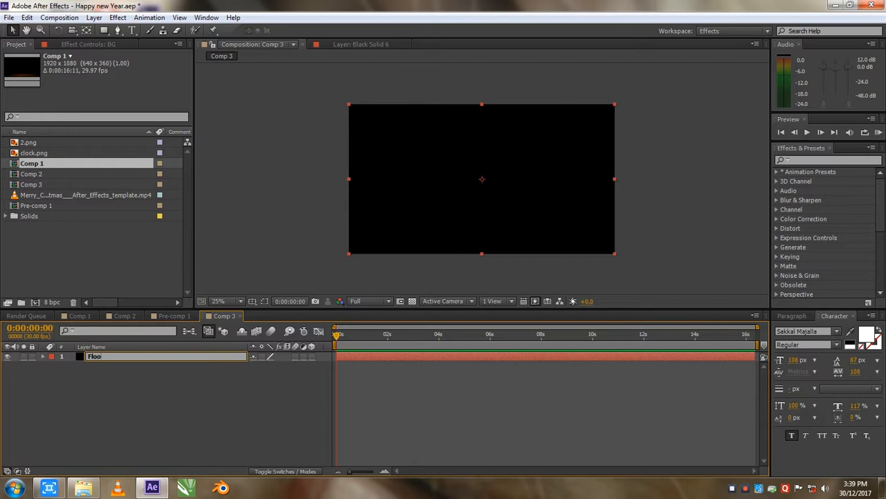
pyautogui.write('r')
pyautogui.press('Return')
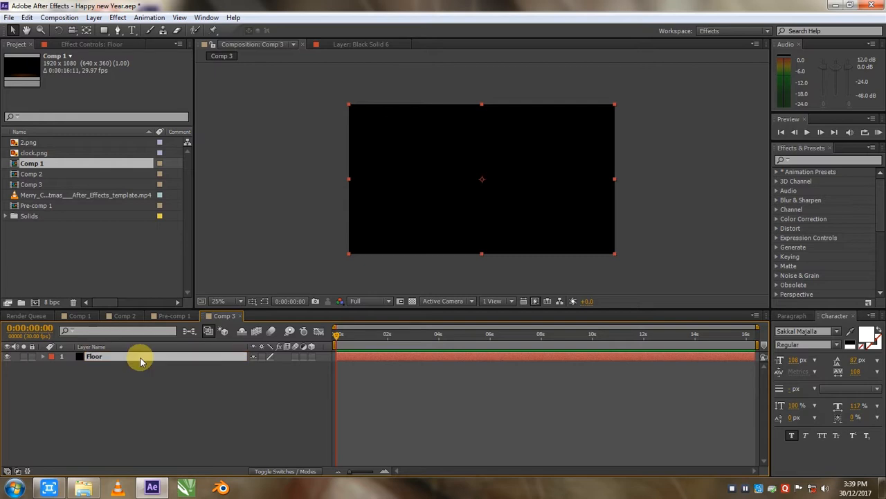
# Find the Ramp effect and apply it to the Floor layer
pyautogui.click(829, 162)
pyautogui.write('Ram')
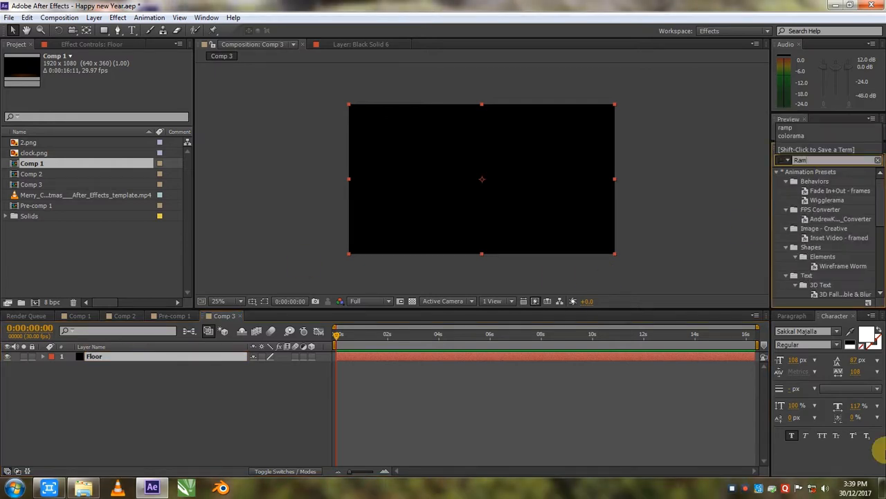
pyautogui.write('p')
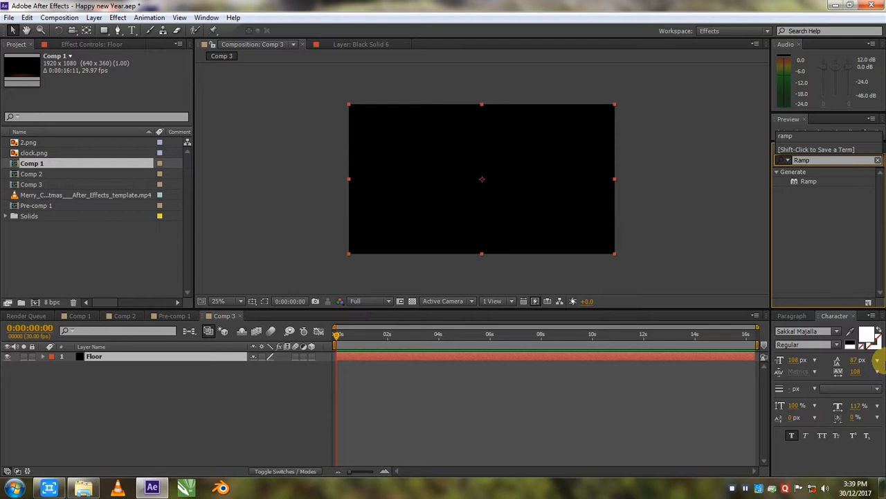
pyautogui.doubleClick(808, 181)
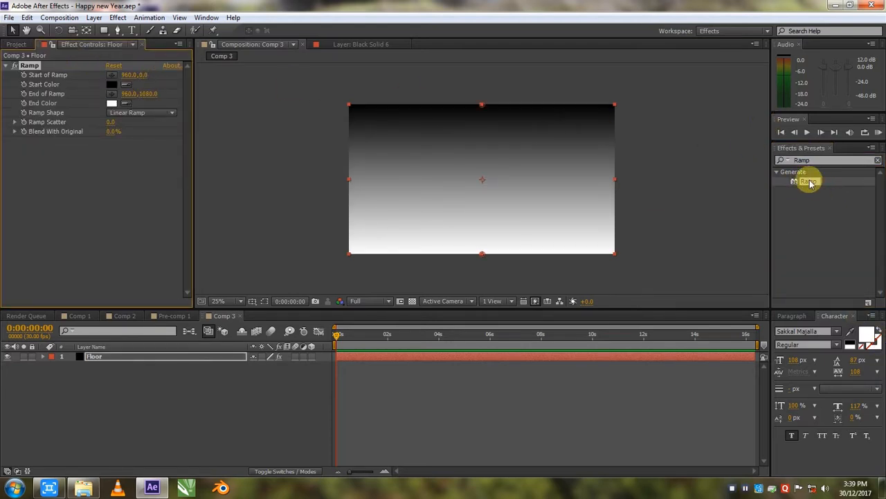
# Set the Ramp effect's end color to dark orange 733C00 and keep black as its start color
pyautogui.click(112, 102)
pyautogui.click(726, 222)
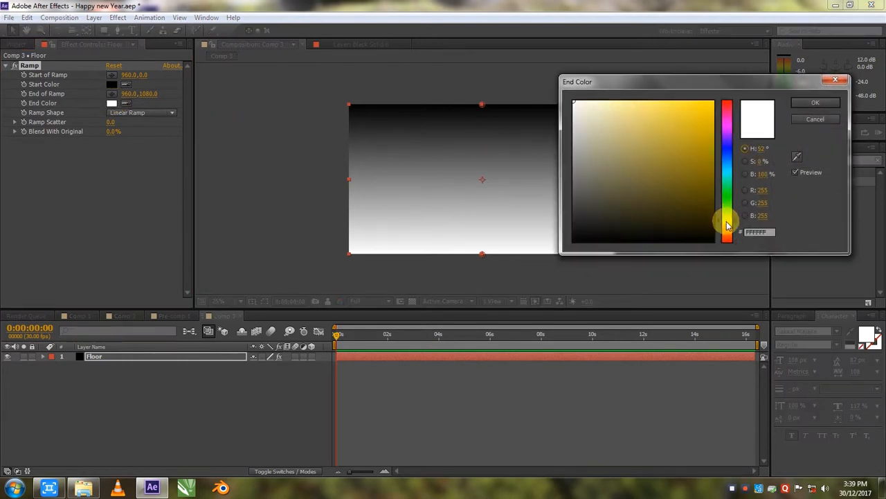
pyautogui.moveTo(697, 155); pyautogui.dragTo(716, 100)
pyautogui.moveTo(736, 211); pyautogui.dragTo(732, 230)
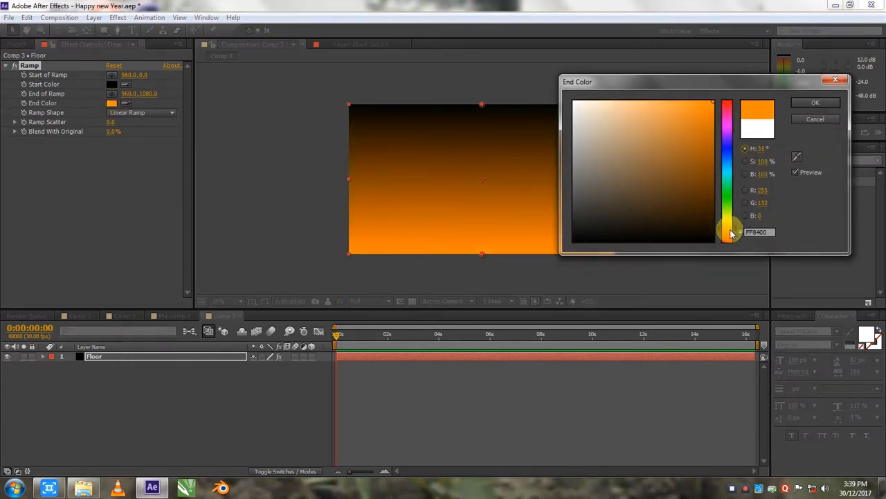
pyautogui.click(716, 170)
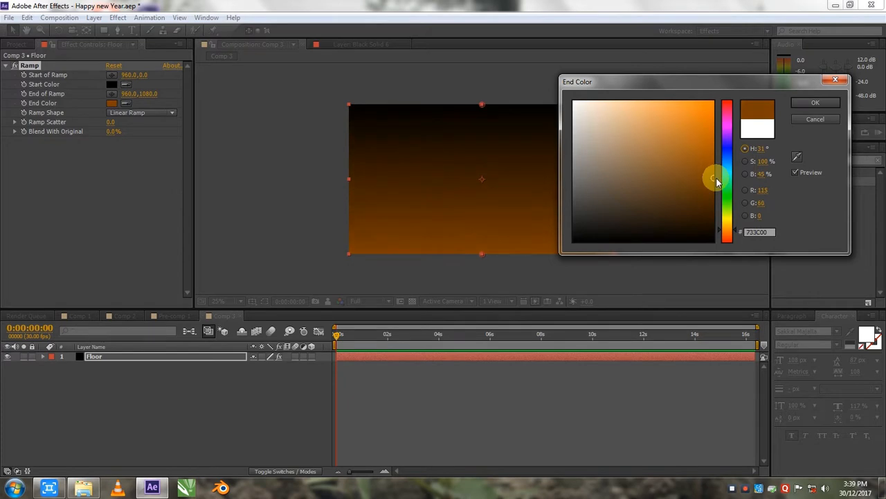
pyautogui.click(815, 103)
pyautogui.click(111, 84)
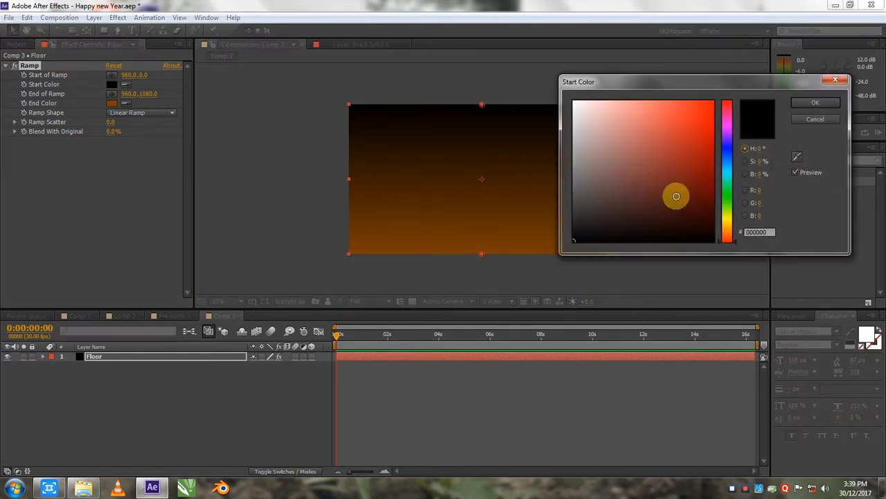
pyautogui.click(814, 103)
# Change the ramp shape to Radial Ramp and move its start and end points within the frame
pyautogui.click(121, 112)
pyautogui.click(128, 137)
pyautogui.moveTo(483, 107); pyautogui.dragTo(478, 184)
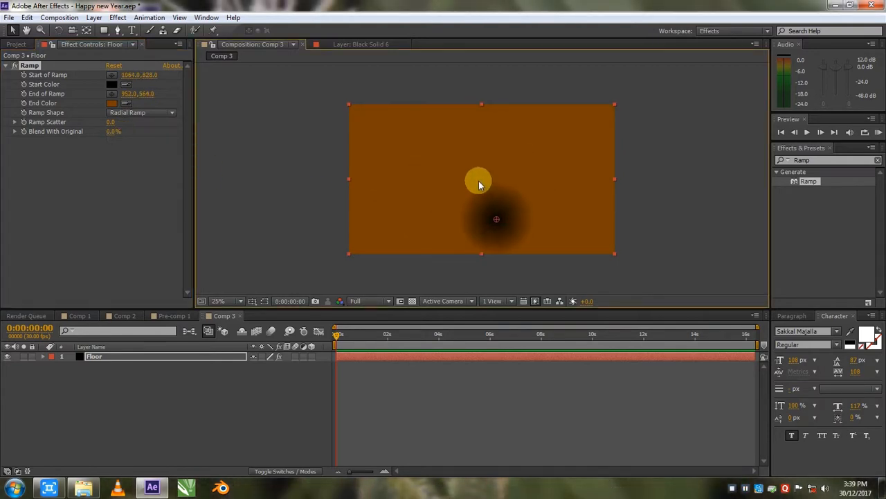
# Set the ramp's start color to dark brown 5C2D00 and its end color to black
pyautogui.click(111, 84)
pyautogui.moveTo(720, 223)
pyautogui.mouseDown()
pyautogui.moveTo(726, 242)
pyautogui.moveTo(724, 231)
pyautogui.mouseUp()
pyautogui.moveTo(696, 166); pyautogui.dragTo(722, 190)
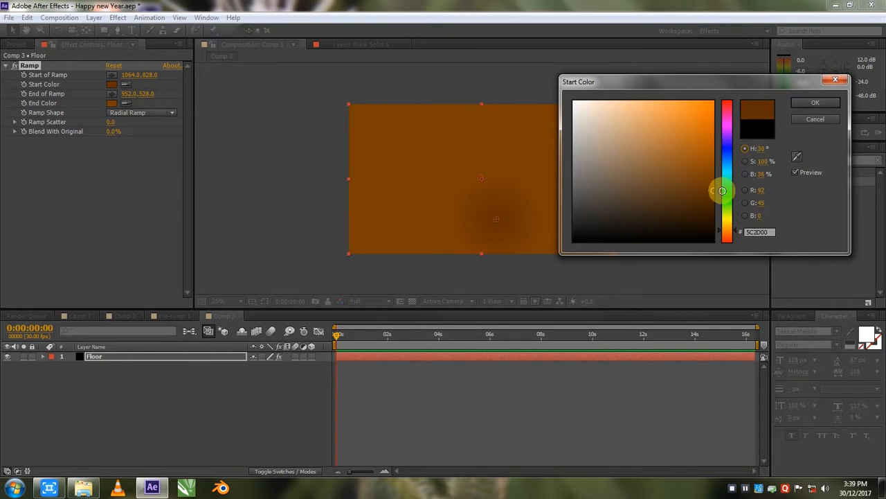
pyautogui.click(815, 103)
pyautogui.click(112, 102)
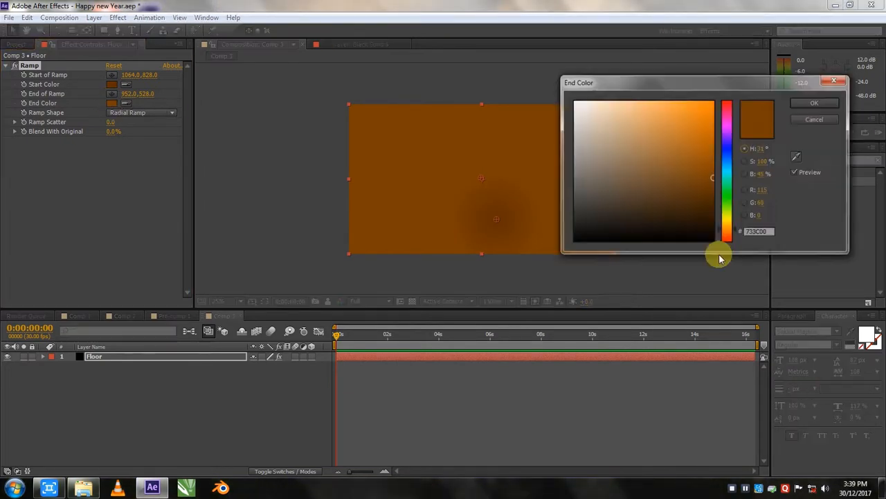
pyautogui.moveTo(713, 241); pyautogui.dragTo(516, 270)
pyautogui.click(815, 103)
# Center the ramp's start point at 960, 540 and place its end point at the lower edge, about 956, 1088
pyautogui.moveTo(496, 219); pyautogui.dragTo(503, 246)
pyautogui.moveTo(479, 177)
pyautogui.mouseDown()
pyautogui.moveTo(464, 245)
pyautogui.moveTo(490, 212)
pyautogui.moveTo(478, 181)
pyautogui.mouseUp()
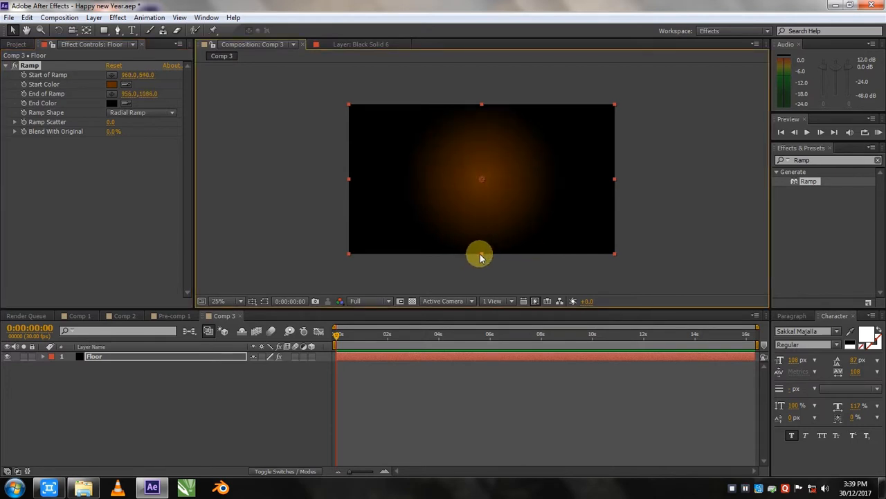
pyautogui.click(218, 385)
# Make the Floor layer 3D and rotate it about its X axis until it lies flat, edge-on to the camera
pyautogui.click(311, 357)
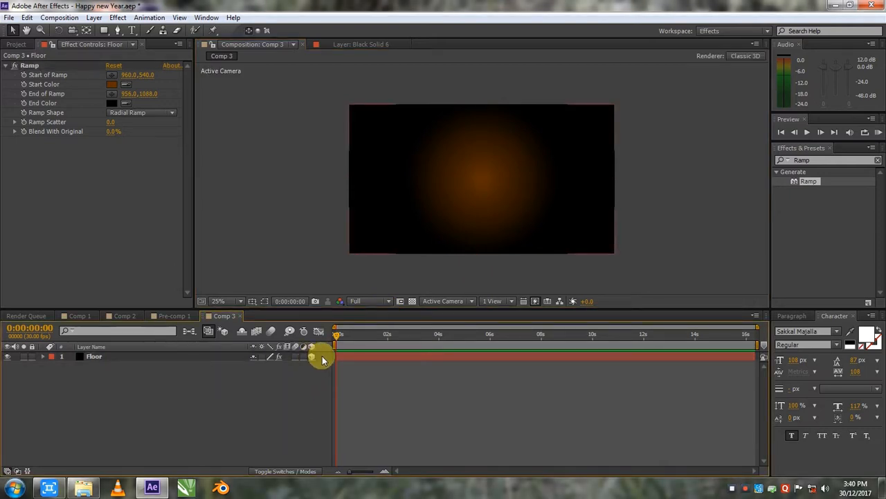
pyautogui.click(421, 147)
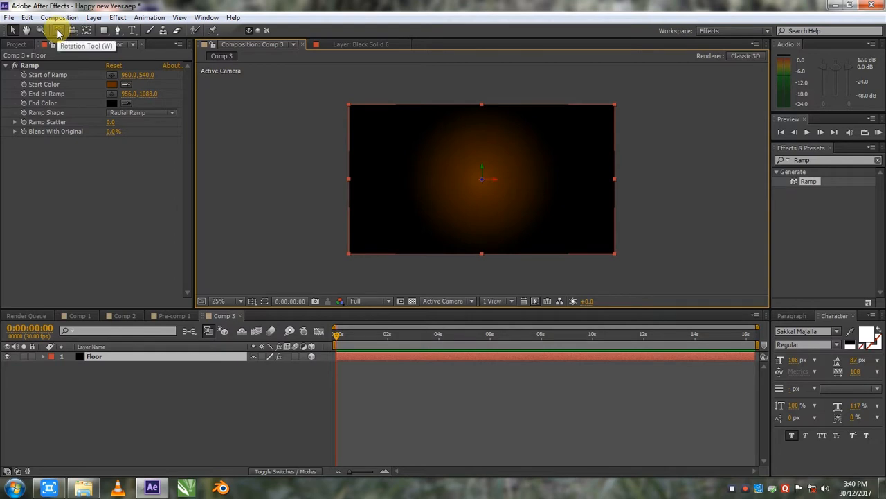
pyautogui.click(59, 31)
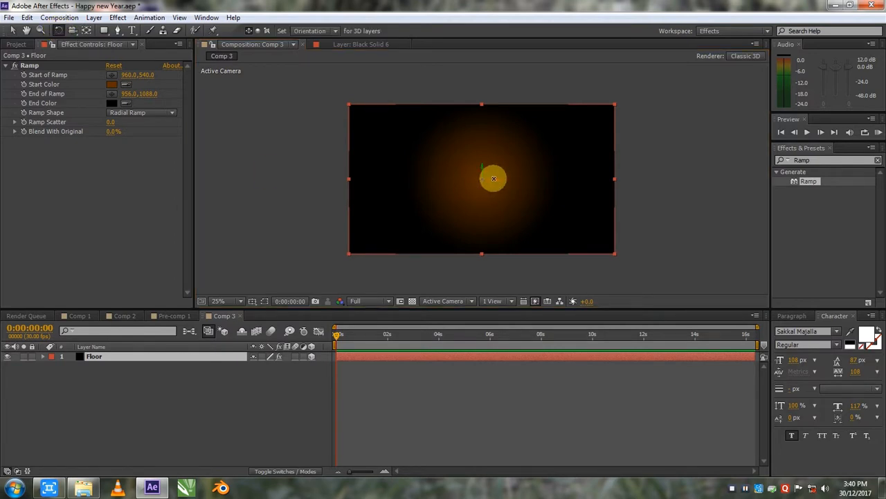
pyautogui.moveTo(492, 176); pyautogui.dragTo(491, 169)
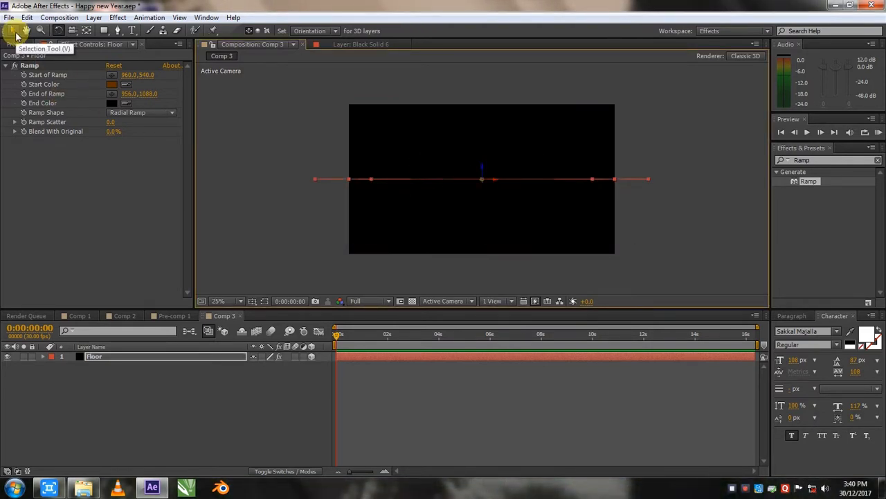
# Lower the Floor layer to the bottom of the frame and scale it to 160%
pyautogui.click(14, 31)
pyautogui.moveTo(483, 171); pyautogui.dragTo(487, 237)
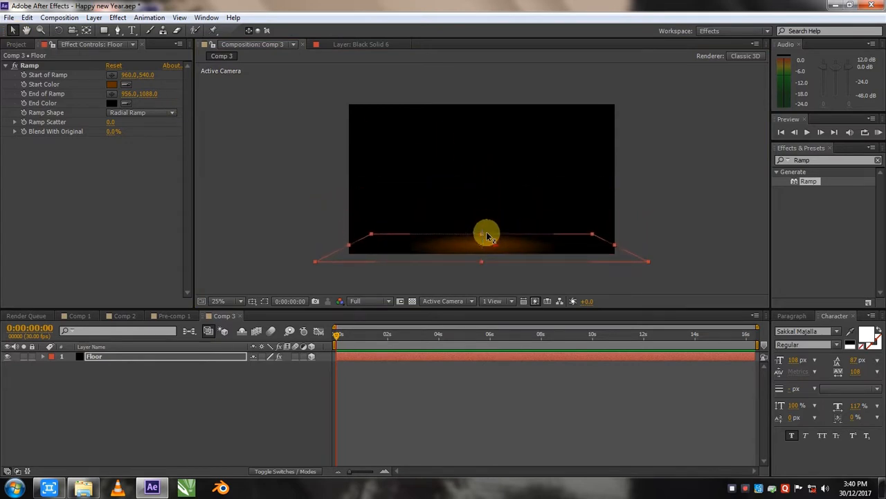
pyautogui.press('s')
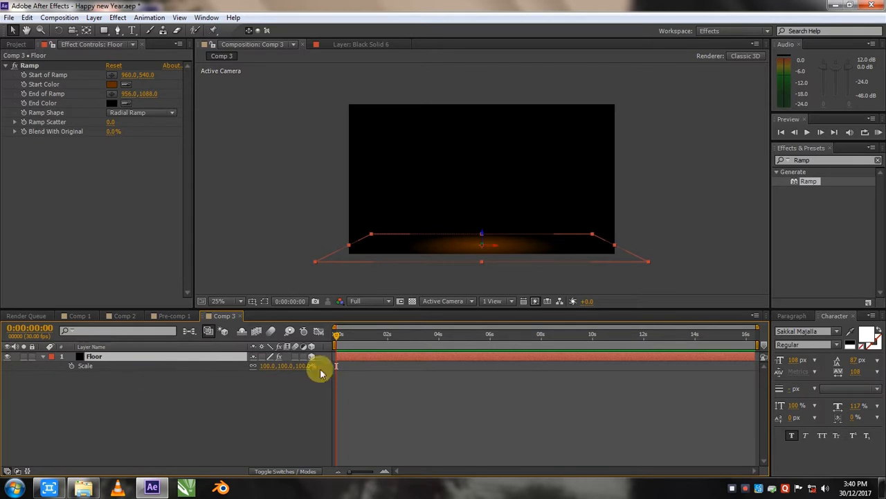
pyautogui.moveTo(307, 365); pyautogui.dragTo(333, 364)
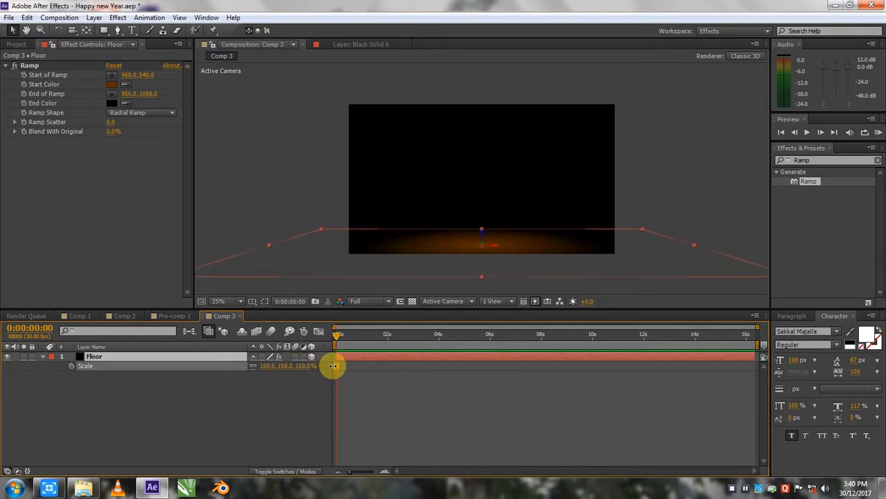
pyautogui.click(279, 386)
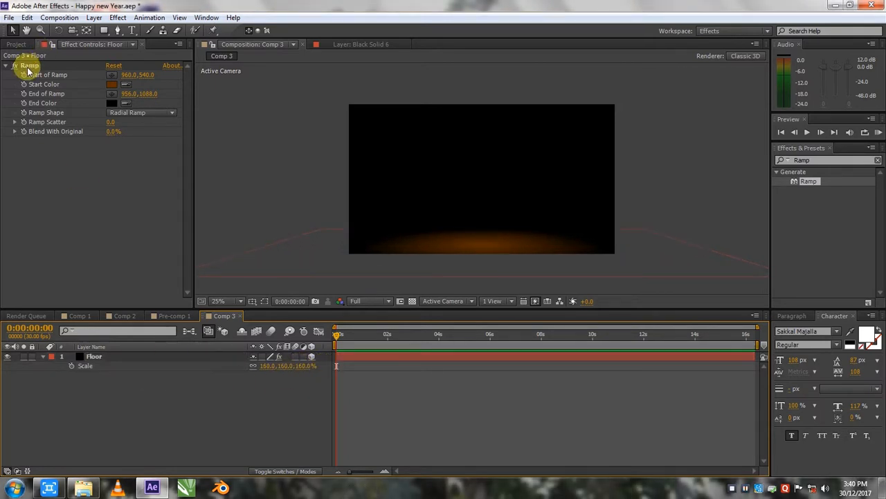
pyautogui.click(4, 68)
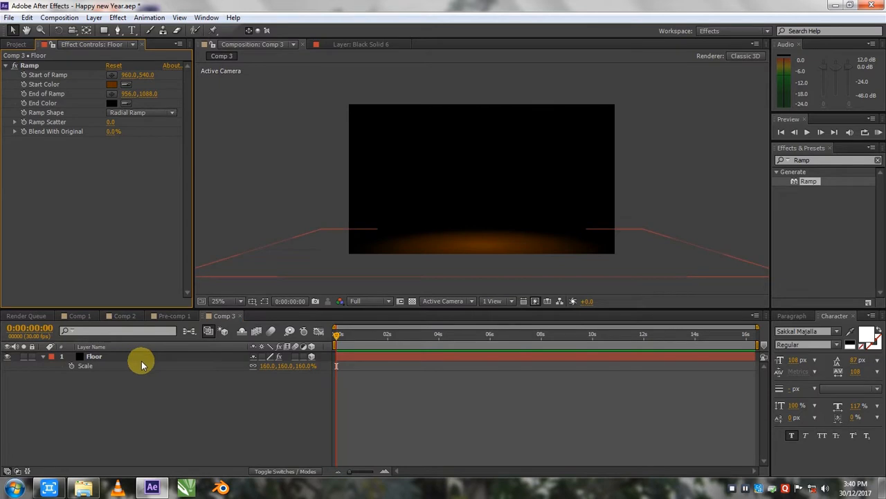
pyautogui.click(5, 65)
# Create a new black solid layer named Flares Bg at the composition size of 1920 x 1080 px
pyautogui.rightClick(107, 389)
pyautogui.moveTo(158, 273)
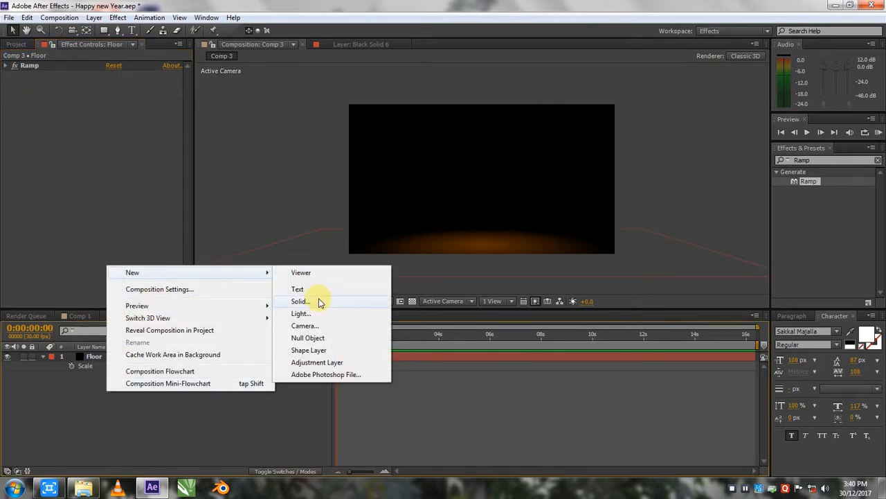
pyautogui.click(318, 303)
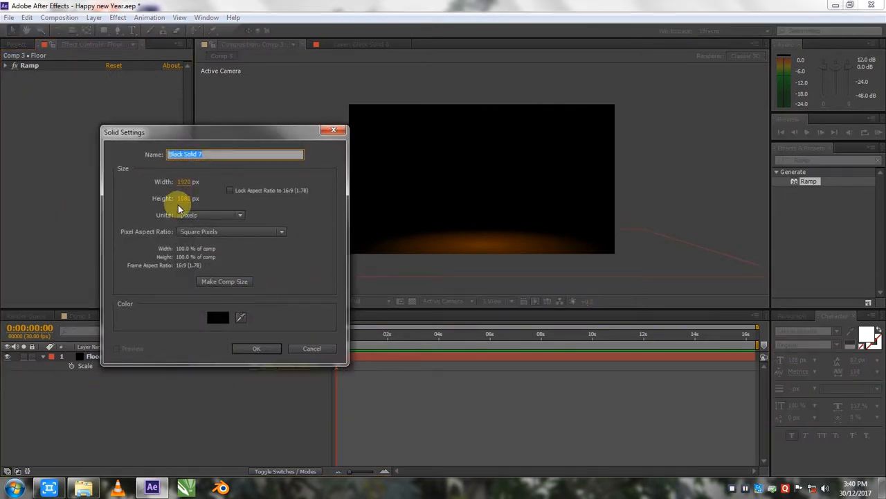
pyautogui.write('Par')
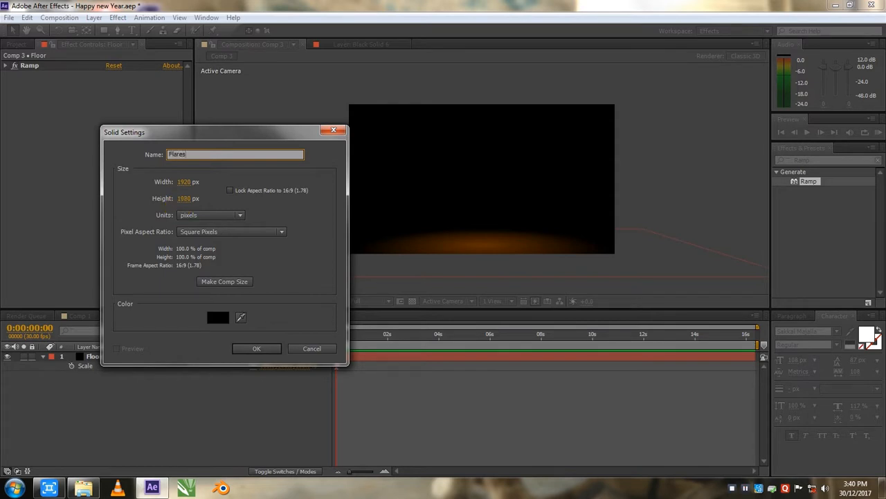
pyautogui.press('Return')
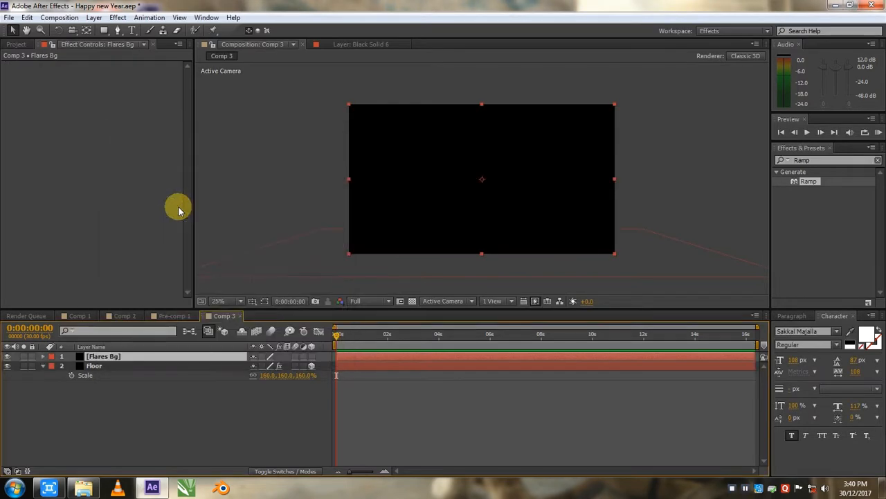
# Check the finished scene in Comp 1, close the Pre-comp 1 timeline and return to Comp 3
pyautogui.click(15, 45)
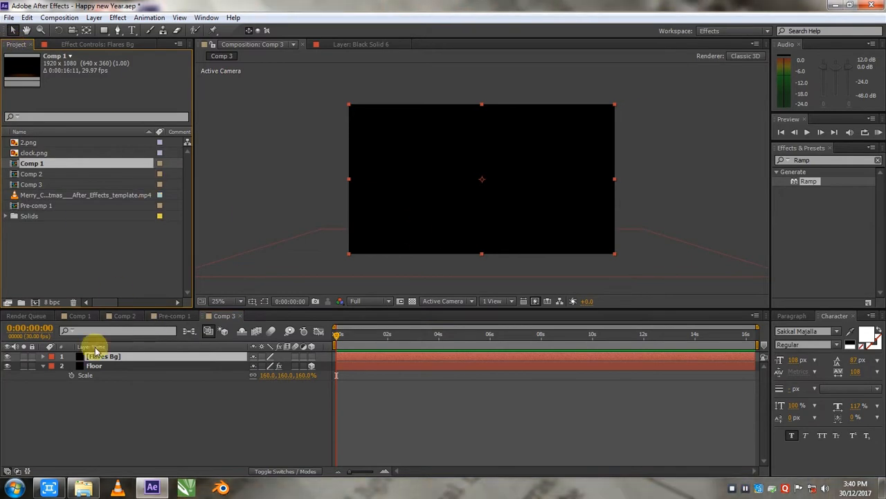
pyautogui.click(87, 316)
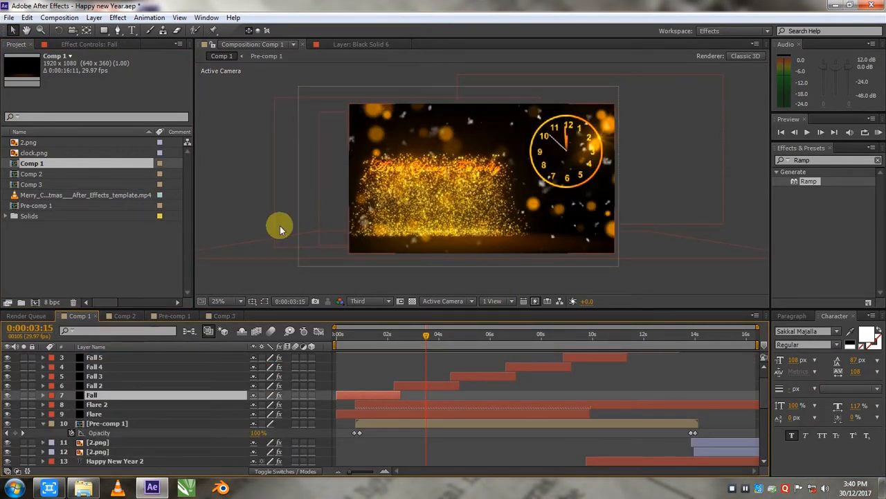
pyautogui.click(187, 316)
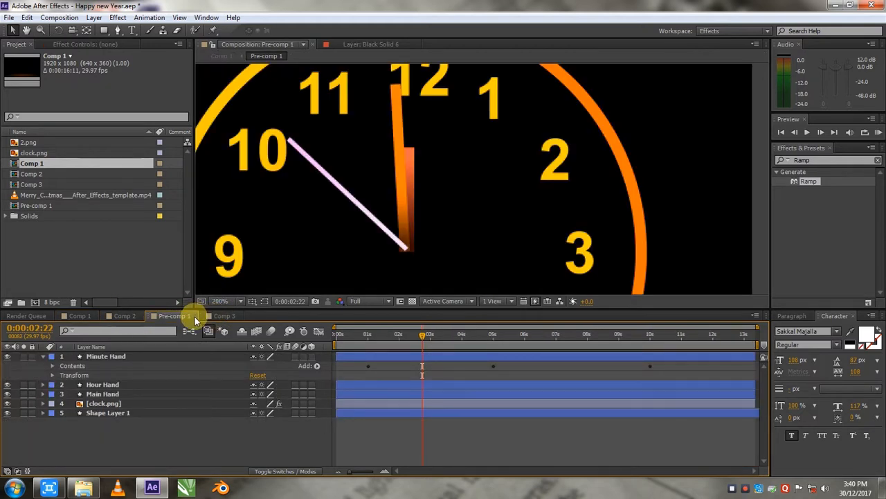
pyautogui.click(194, 316)
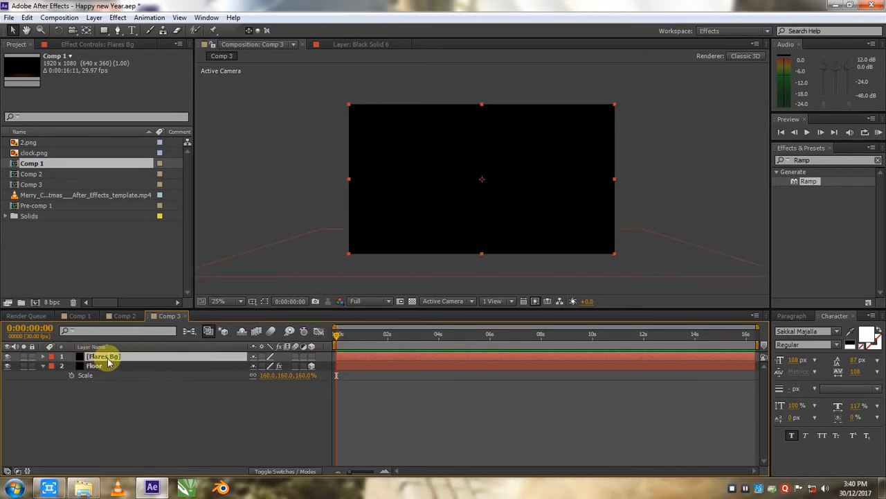
# Find the Trapcode Particular effect and apply it to the Flares Bg layer
pyautogui.click(807, 160)
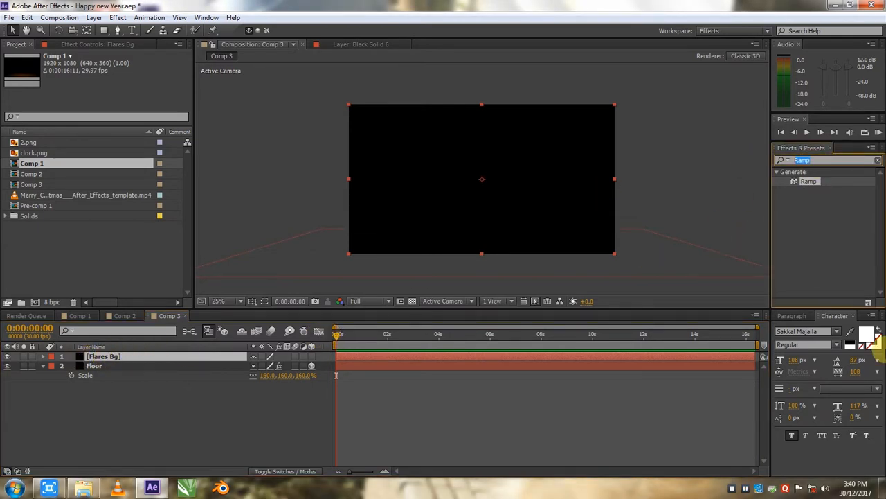
pyautogui.write('Par')
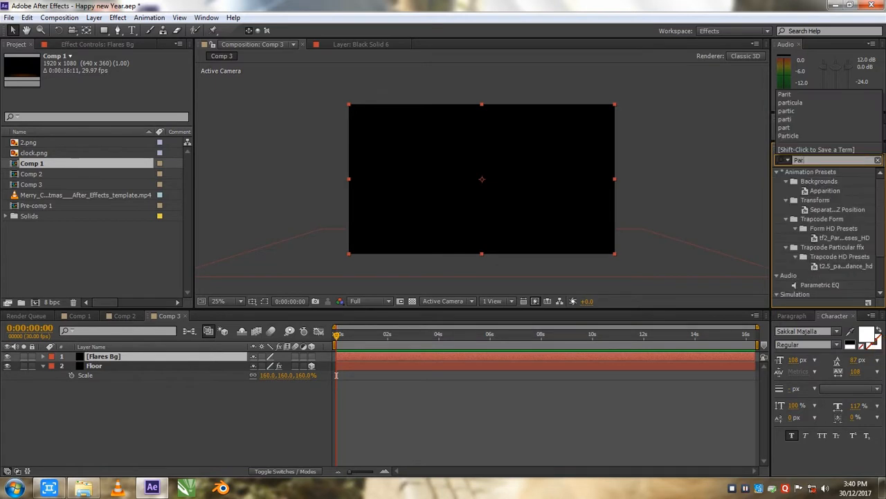
pyautogui.write('tli')
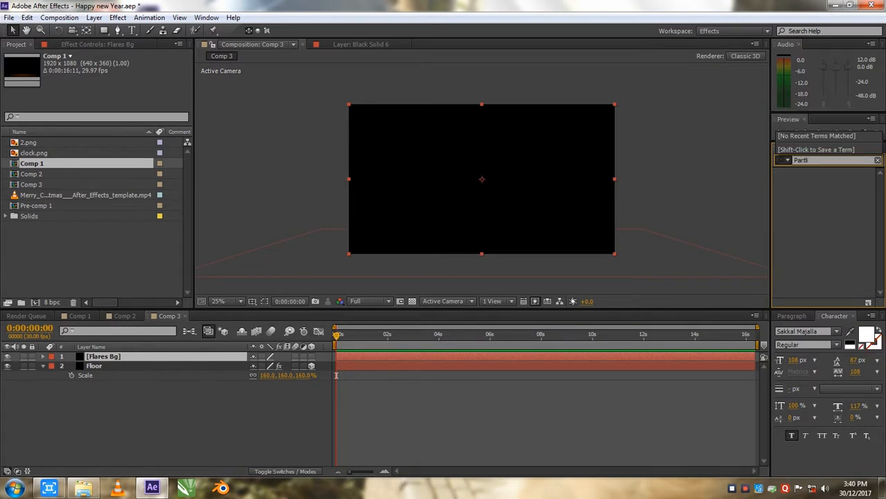
pyautogui.press('BackSpace')
pyautogui.press('BackSpace')
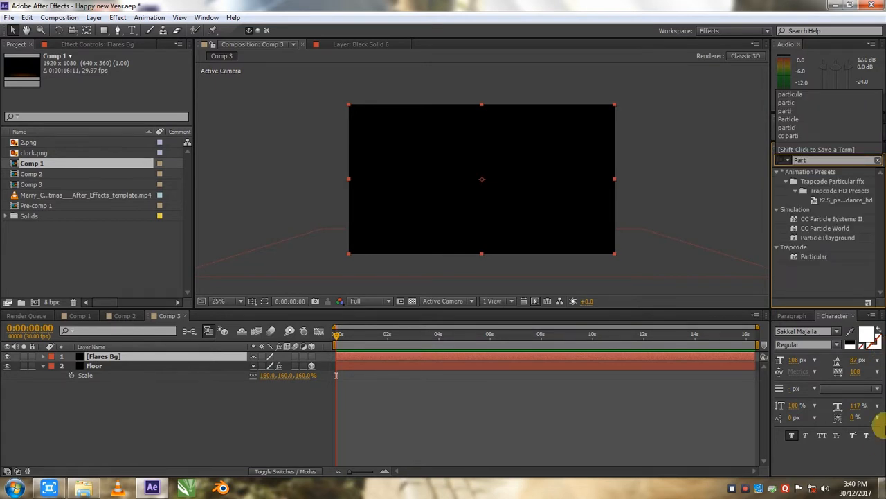
pyautogui.doubleClick(813, 256)
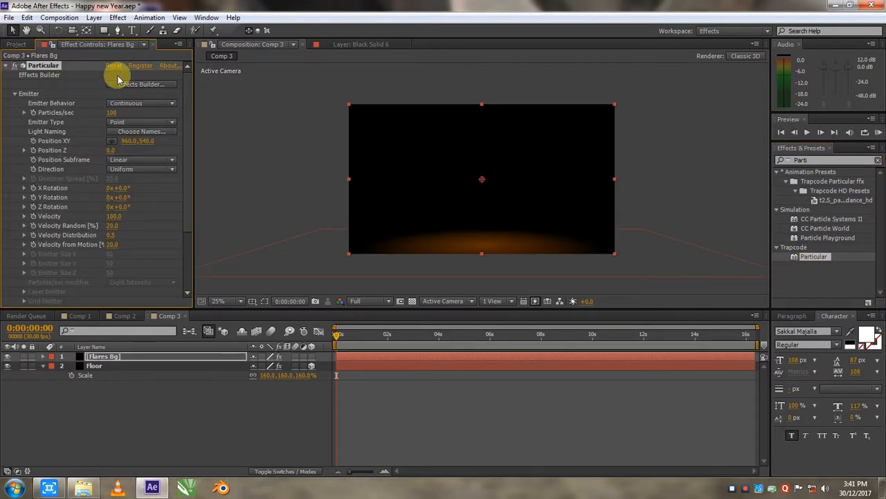
# Change Particular's emitter type to Box and set its size to 1727 in X, 973 in Y and 1337 in Z
pyautogui.click(134, 122)
pyautogui.click(132, 146)
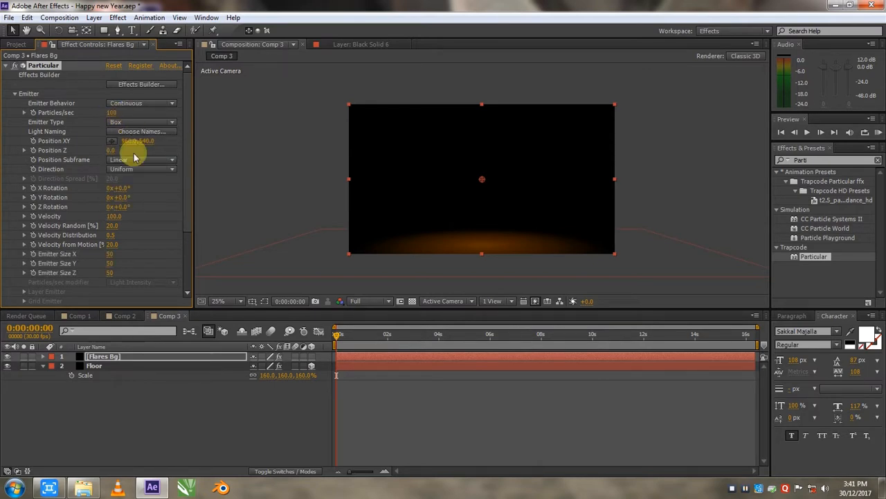
pyautogui.moveTo(356, 338); pyautogui.dragTo(504, 338)
pyautogui.click(459, 335)
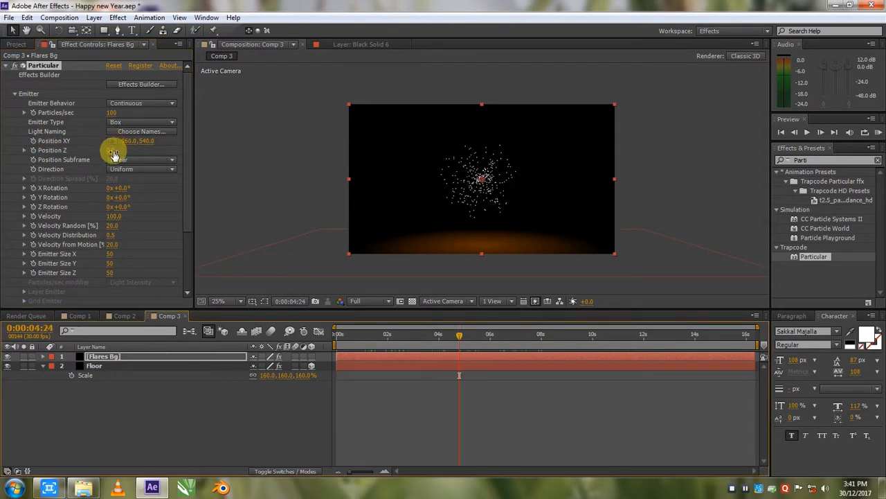
pyautogui.moveTo(111, 257); pyautogui.dragTo(514, 287)
pyautogui.moveTo(771, 207); pyautogui.dragTo(238, 263)
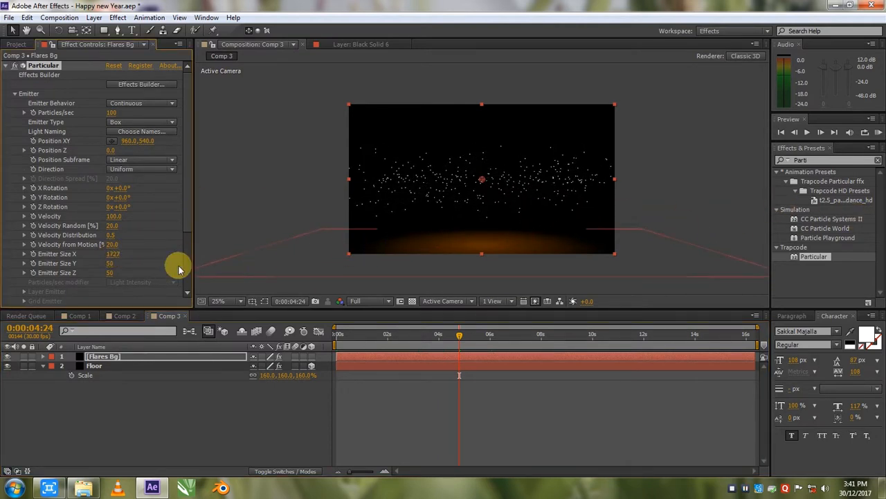
pyautogui.moveTo(103, 261); pyautogui.dragTo(617, 257)
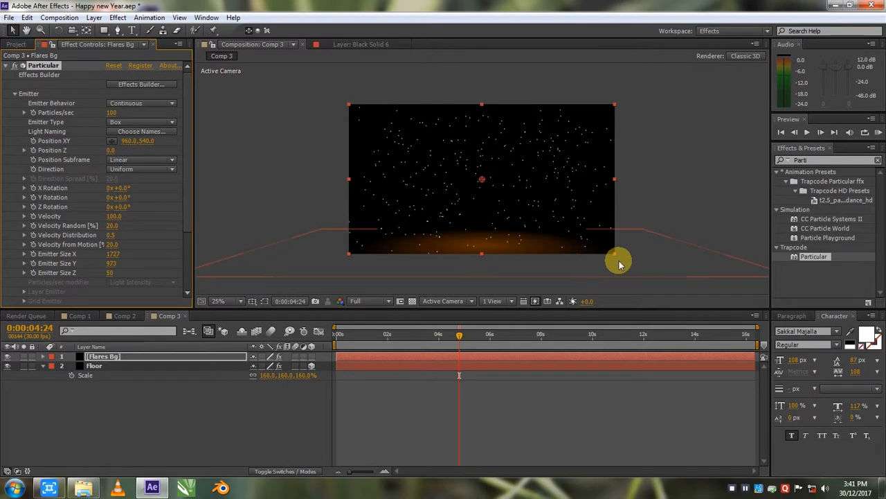
pyautogui.moveTo(113, 273)
pyautogui.mouseDown()
pyautogui.moveTo(728, 257)
pyautogui.moveTo(127, 297)
pyautogui.moveTo(101, 277)
pyautogui.mouseUp()
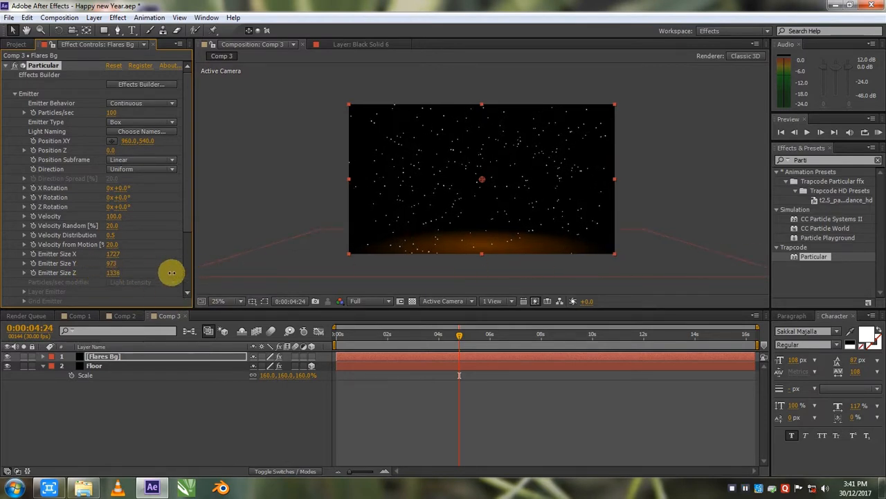
pyautogui.moveTo(350, 332); pyautogui.dragTo(473, 336)
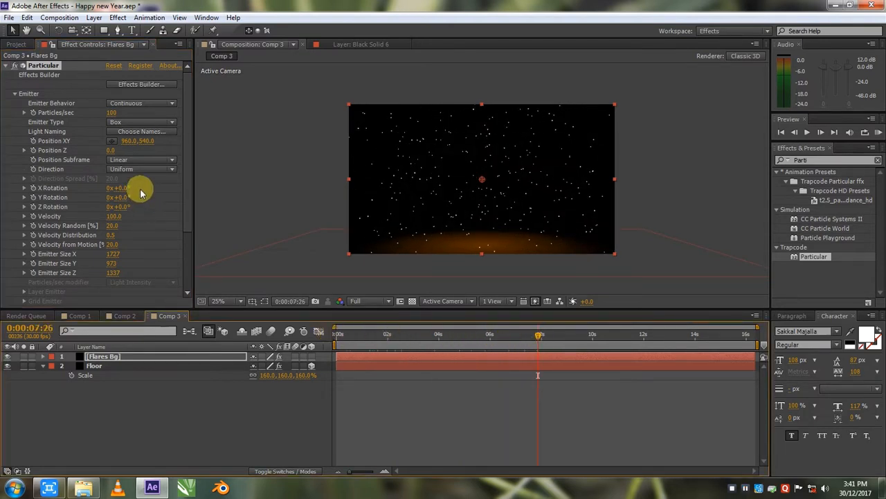
# Set the particle life to 1 second with 42% life randomness, and the particle size to 61
pyautogui.scroll(-3, 143, 189)
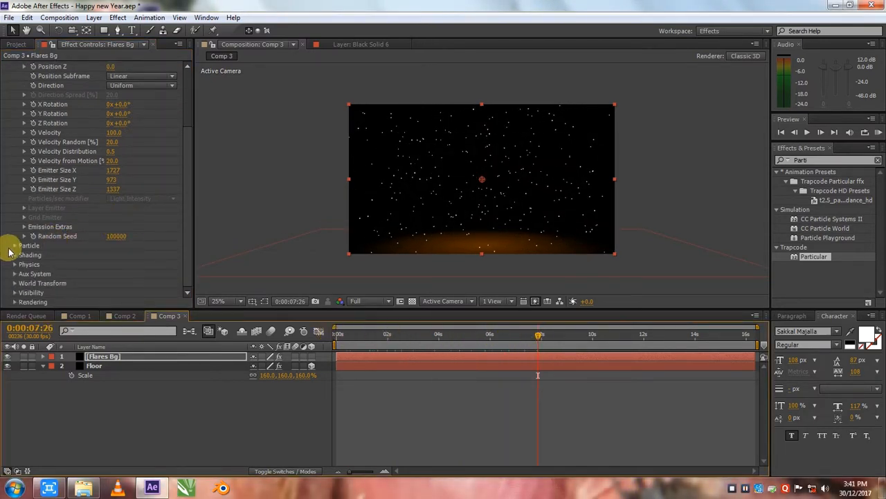
pyautogui.click(16, 246)
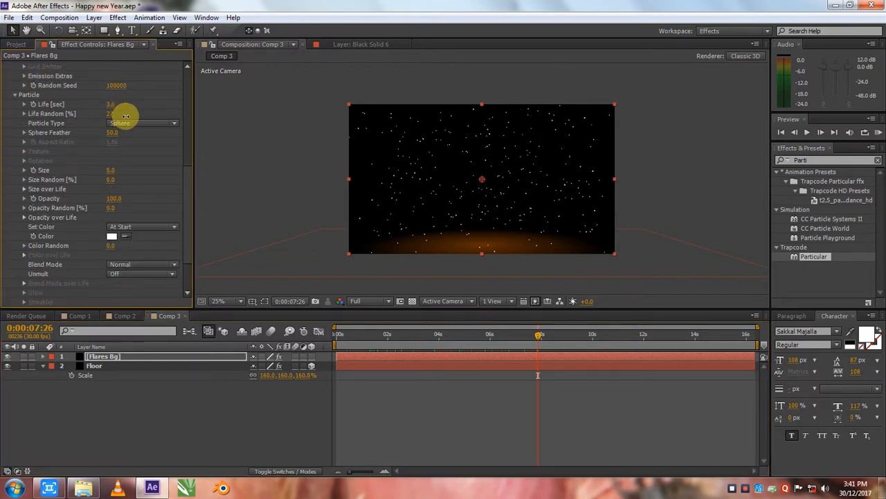
pyautogui.moveTo(135, 118); pyautogui.dragTo(138, 117)
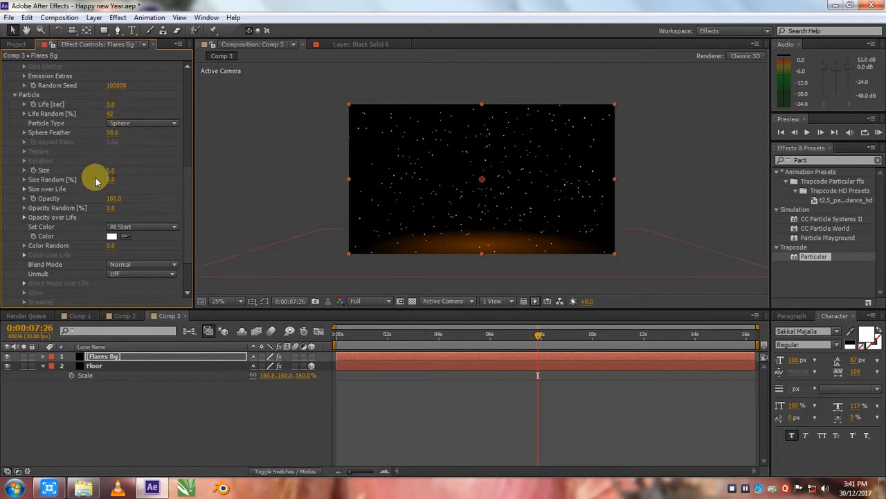
pyautogui.moveTo(110, 174); pyautogui.dragTo(142, 174)
pyautogui.moveTo(106, 105); pyautogui.dragTo(104, 105)
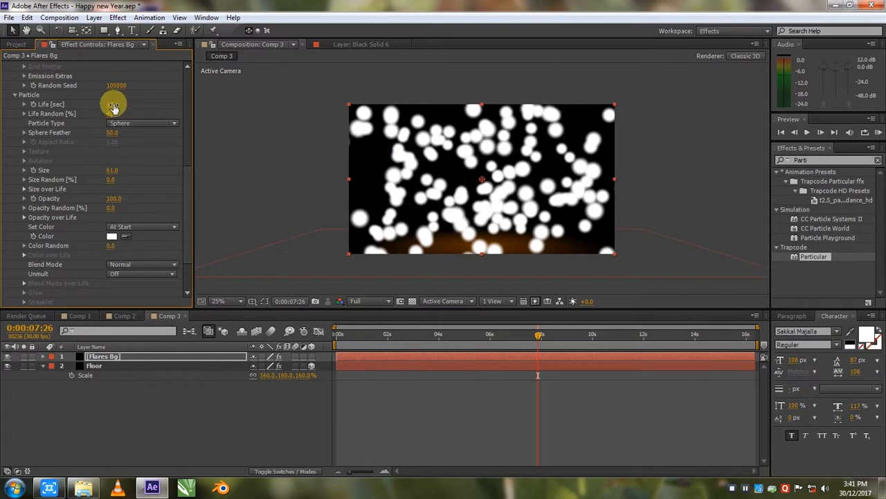
# Reduce the emission rate to 40 particles per second and preview it at other times
pyautogui.scroll(3, 107, 128)
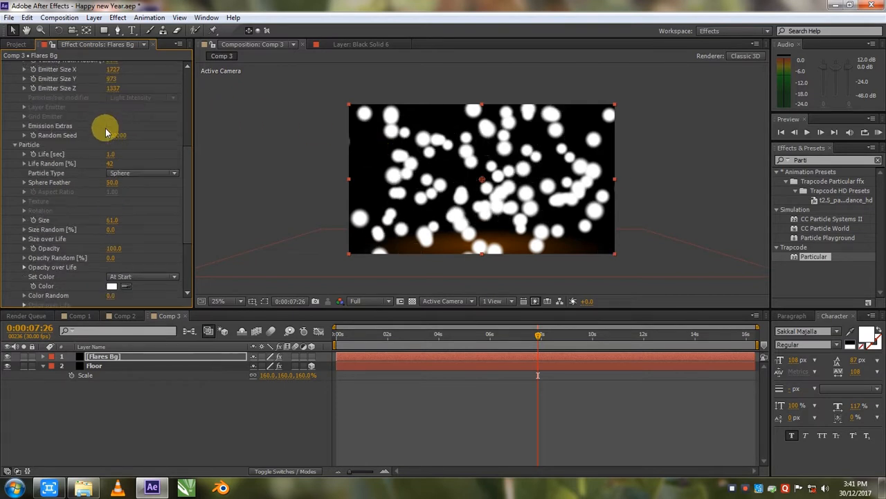
pyautogui.scroll(9, 107, 131)
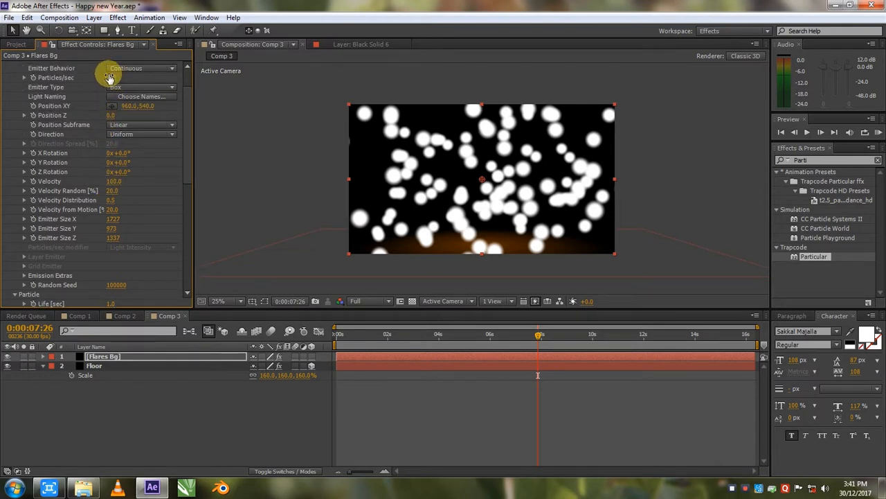
pyautogui.moveTo(111, 81); pyautogui.dragTo(104, 77)
pyautogui.click(112, 78)
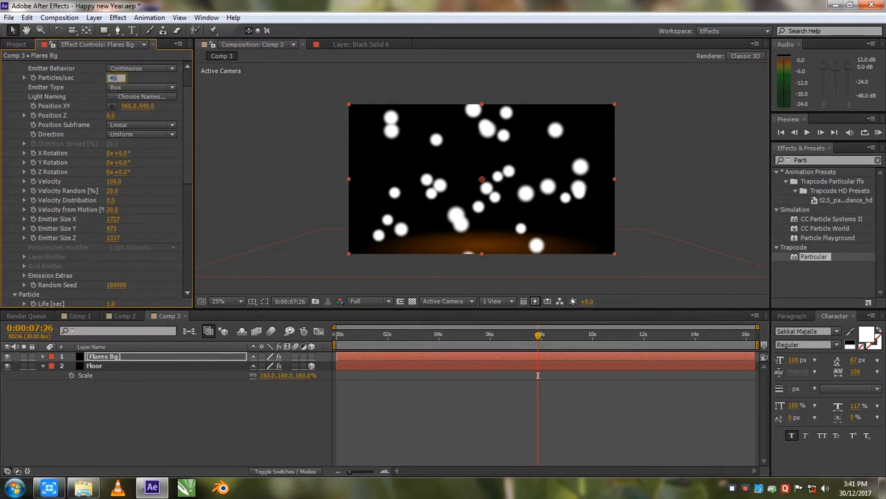
pyautogui.click(543, 337)
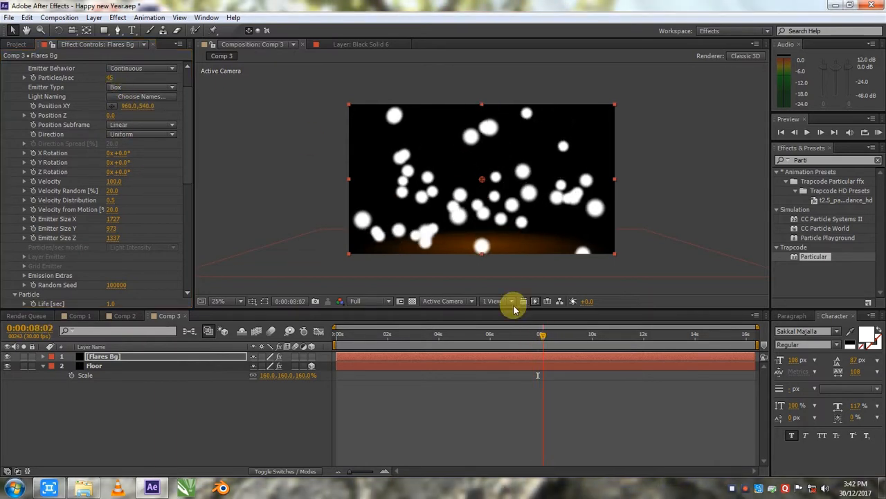
pyautogui.click(114, 77)
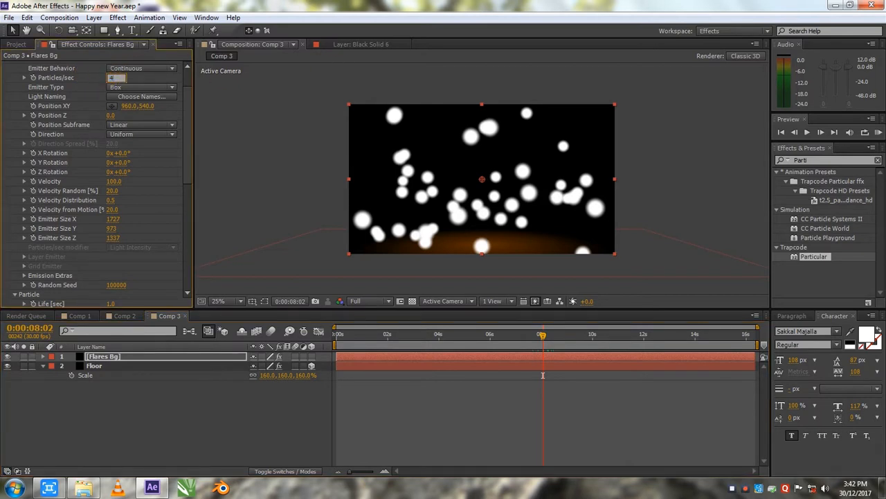
pyautogui.click(338, 73)
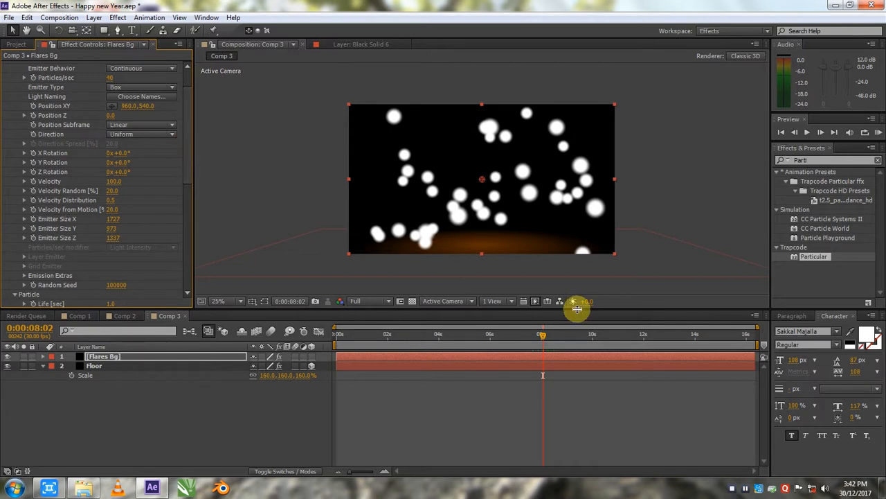
pyautogui.moveTo(530, 337); pyautogui.dragTo(603, 333)
# Set the emitter's direction to Outwards, keeping the position subframe on Linear
pyautogui.scroll(-5, 521, 210)
pyautogui.scroll(5, 520, 210)
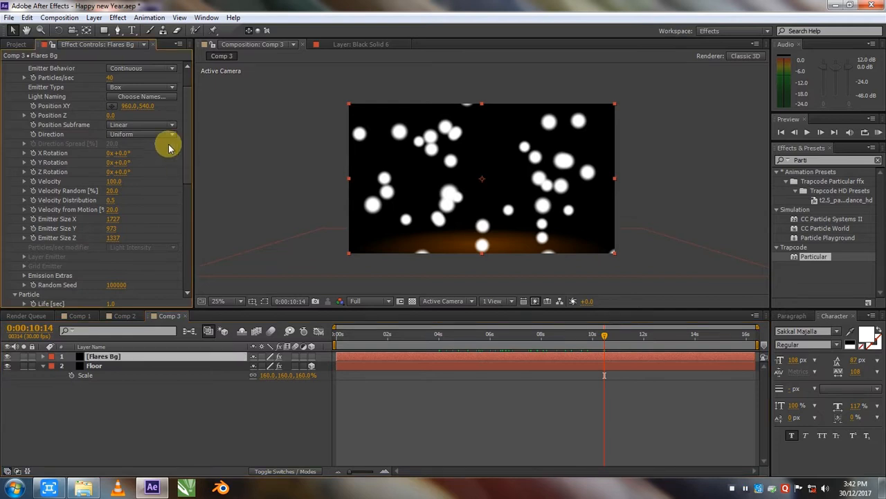
pyautogui.click(148, 134)
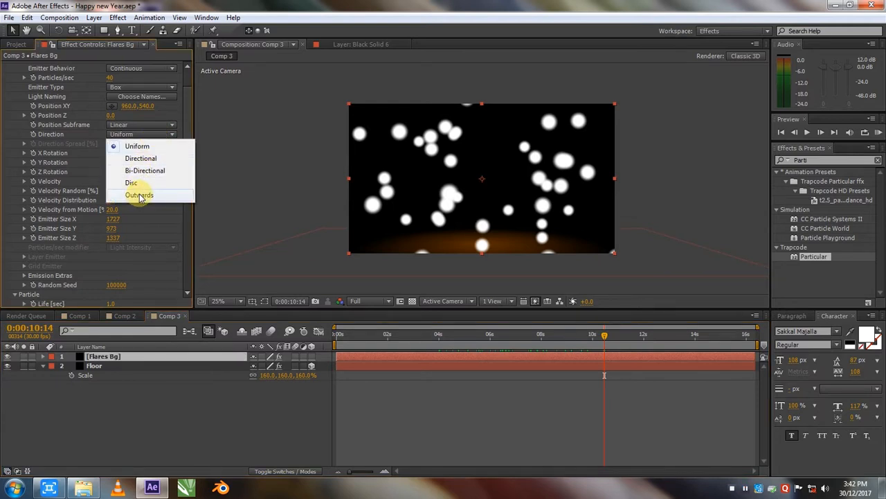
pyautogui.click(139, 195)
pyautogui.click(138, 125)
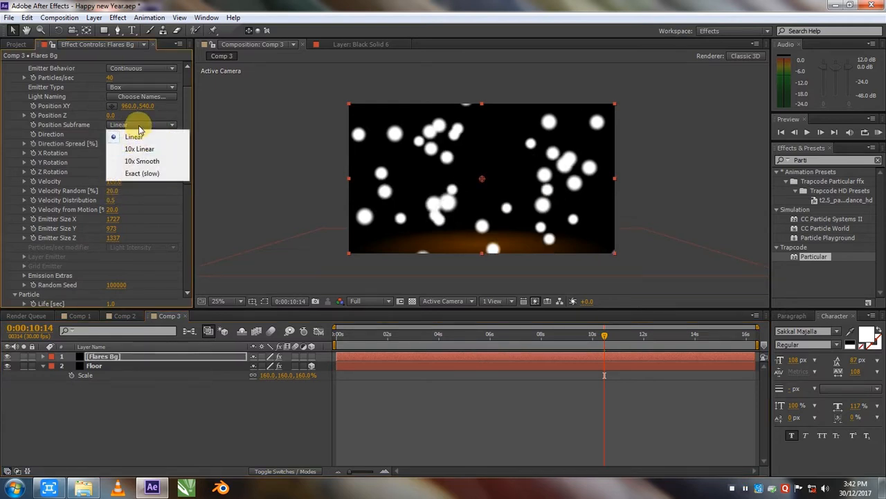
pyautogui.click(178, 135)
# Set the particle opacity to 80 and its opacity randomness to 99%, and preview the variation around 6 seconds
pyautogui.scroll(-8, 164, 162)
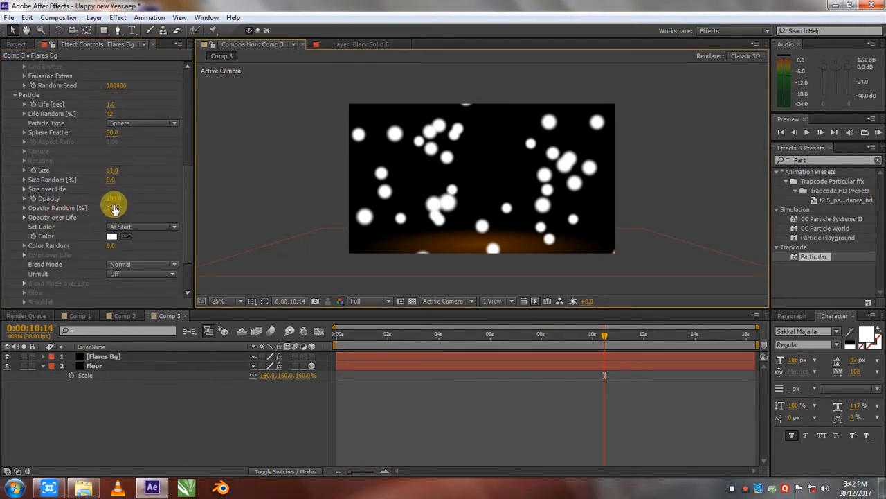
pyautogui.moveTo(114, 202); pyautogui.dragTo(100, 209)
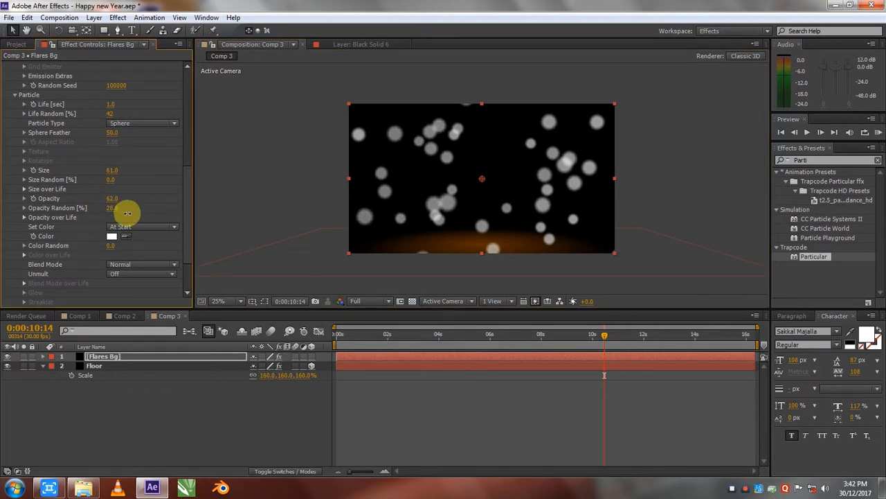
pyautogui.moveTo(116, 218); pyautogui.dragTo(184, 204)
pyautogui.moveTo(451, 337); pyautogui.dragTo(505, 335)
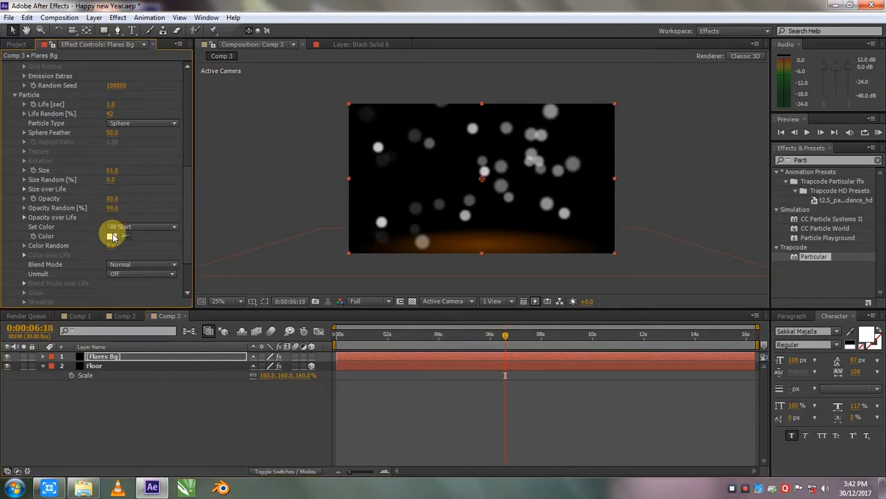
# Change the Flares Bg particle color from white to a saturated yellow-orange
pyautogui.click(119, 229)
pyautogui.click(128, 216)
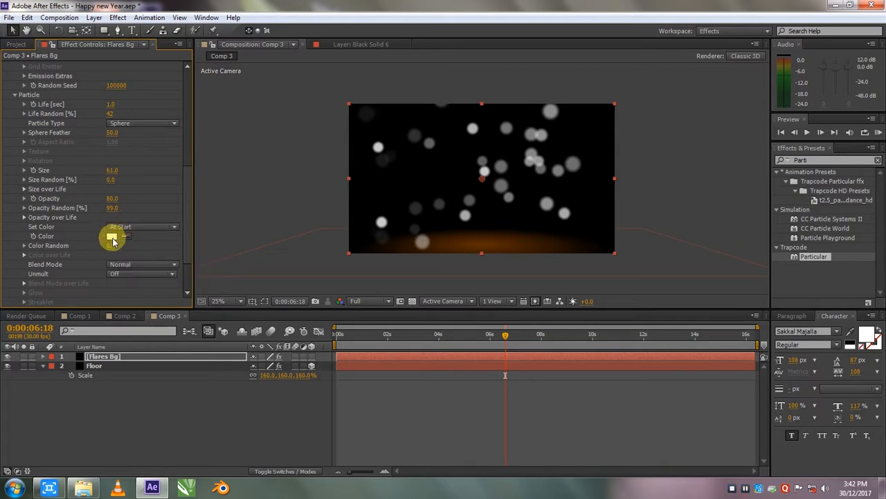
pyautogui.click(112, 241)
pyautogui.moveTo(727, 232); pyautogui.dragTo(727, 236)
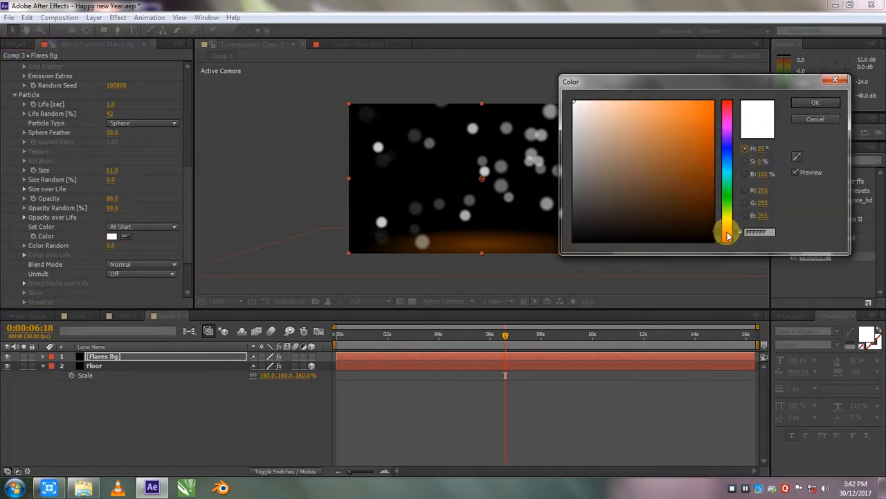
pyautogui.click(713, 115)
pyautogui.click(729, 239)
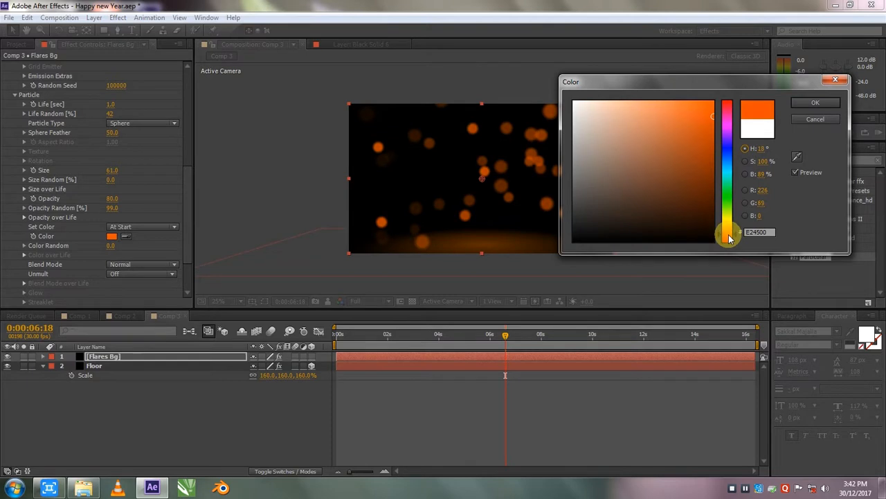
pyautogui.moveTo(729, 238); pyautogui.dragTo(728, 229)
pyautogui.click(815, 101)
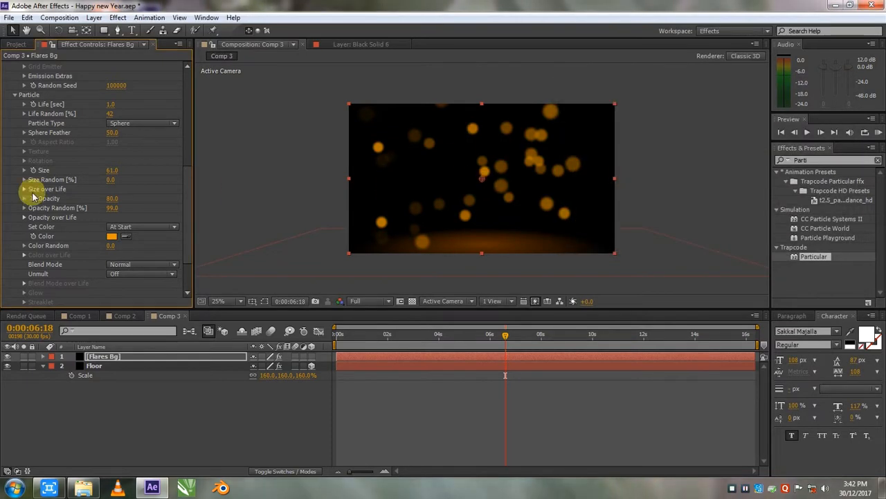
# Apply the linear fade-out preset to the flares' Opacity over Life and preview it between about 8 and 10 seconds
pyautogui.scroll(-1, 62, 207)
pyautogui.scroll(-1, 31, 221)
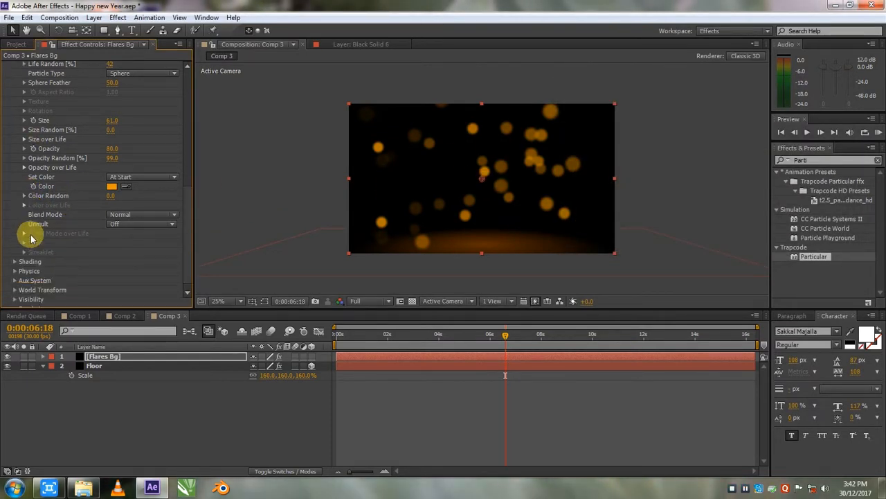
pyautogui.click(24, 168)
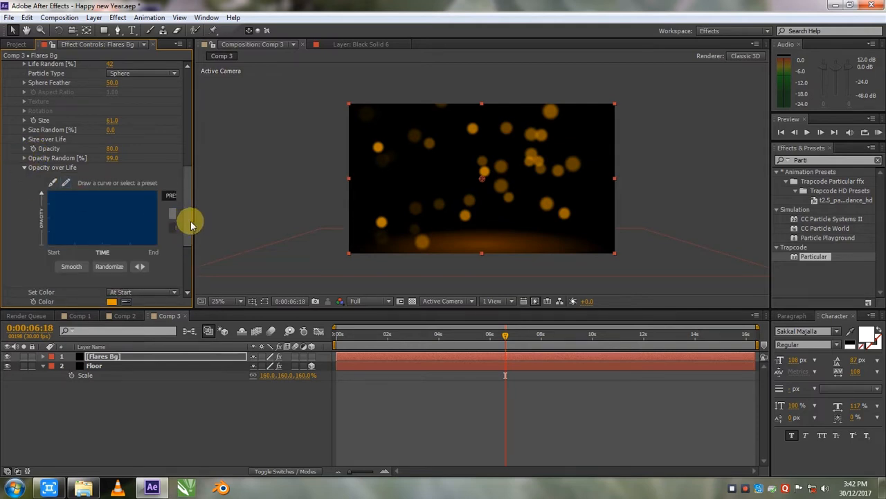
pyautogui.moveTo(194, 222); pyautogui.dragTo(234, 221)
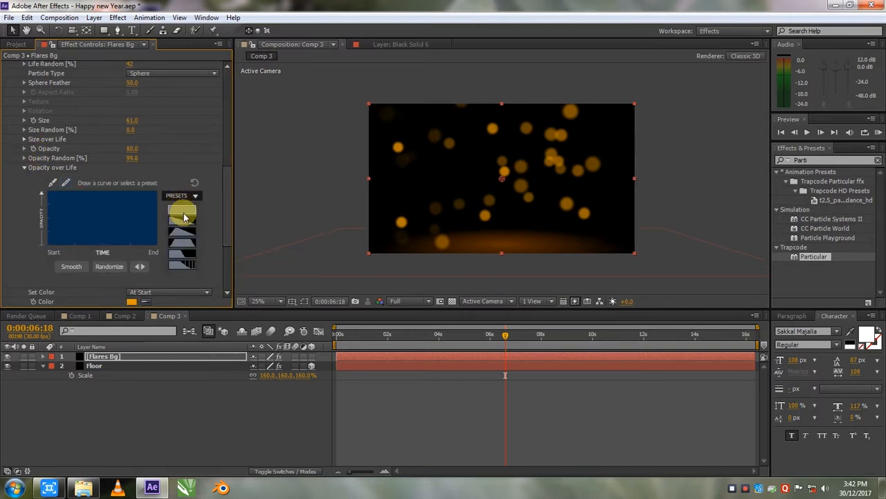
pyautogui.click(193, 221)
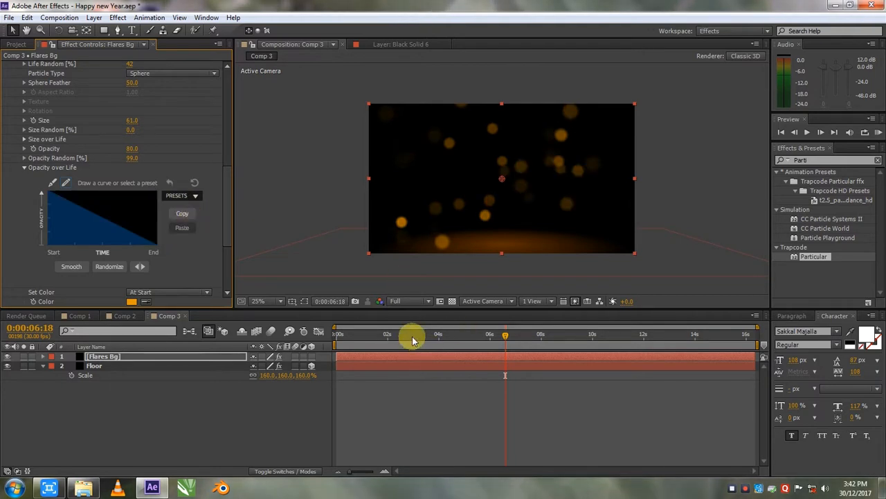
pyautogui.click(544, 333)
pyautogui.moveTo(553, 327); pyautogui.dragTo(580, 323)
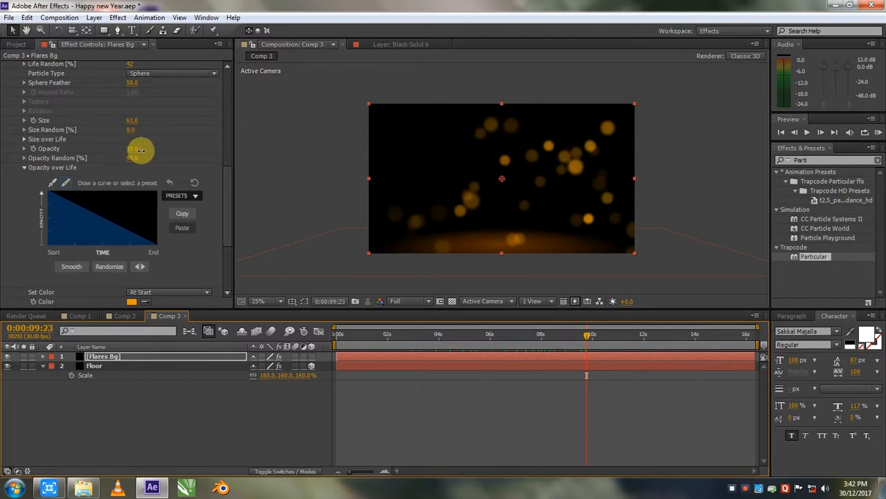
# Raise the flares' particle opacity to 93 and check the look around 9:17
pyautogui.moveTo(140, 150); pyautogui.dragTo(140, 150)
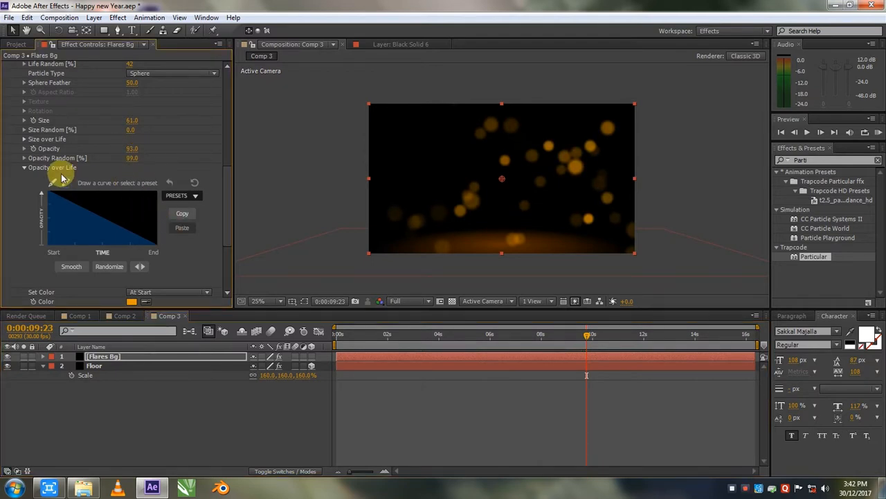
pyautogui.click(23, 167)
pyautogui.scroll(-1, 41, 194)
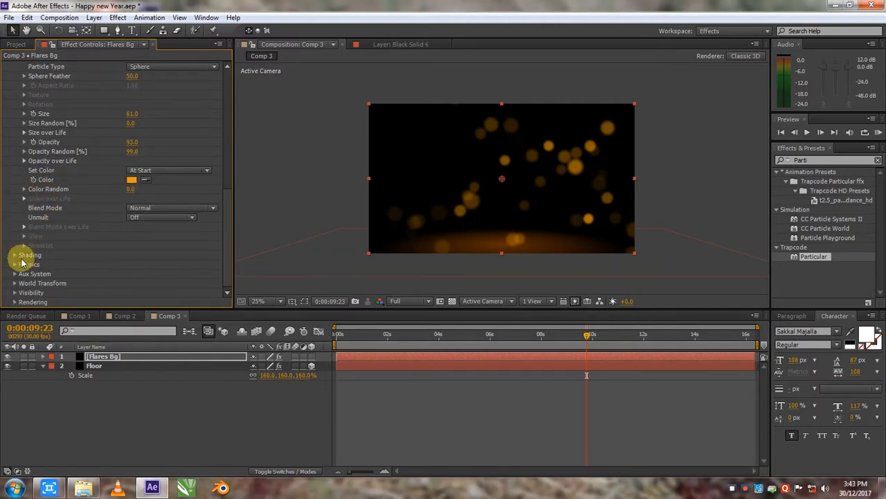
pyautogui.scroll(10, 55, 201)
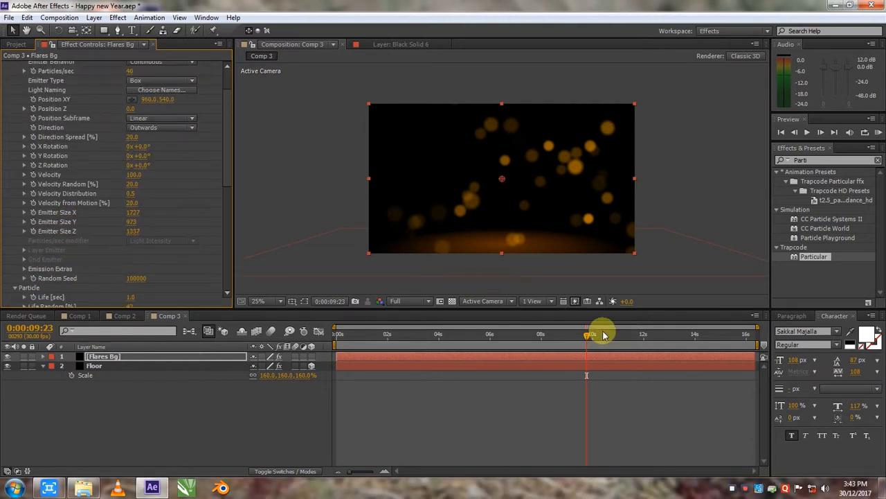
pyautogui.moveTo(586, 339)
pyautogui.mouseDown()
pyautogui.moveTo(411, 326)
pyautogui.moveTo(574, 326)
pyautogui.moveTo(581, 335)
pyautogui.mouseUp()
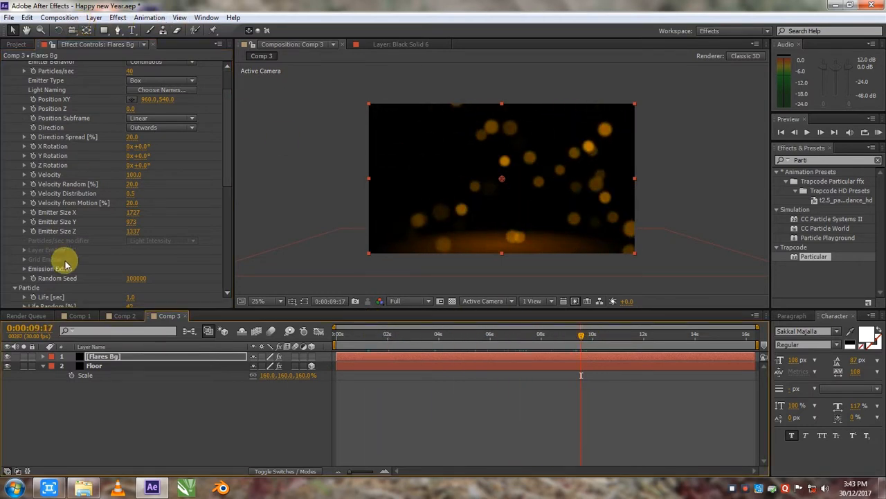
# Examine the finished flares and snow in Comp 1 at full resolution, and return to Comp 3
pyautogui.click(81, 316)
pyautogui.scroll(2, 606, 234)
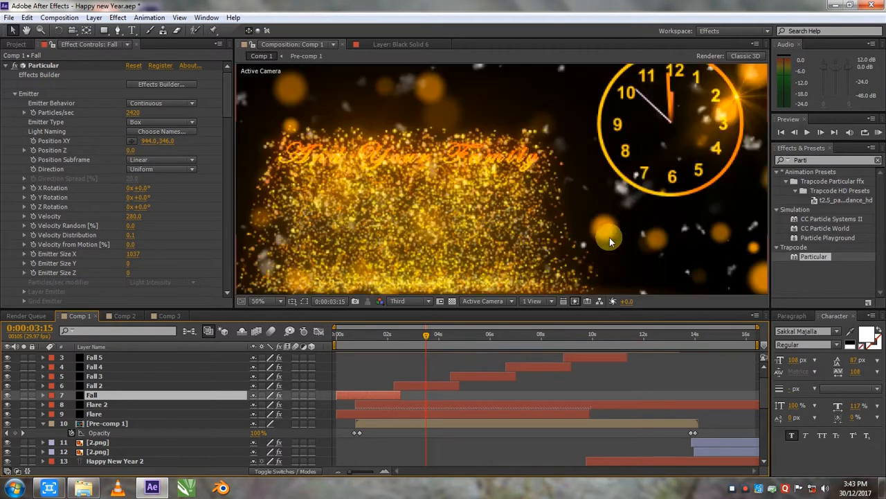
pyautogui.scroll(-2, 644, 231)
pyautogui.click(409, 301)
pyautogui.click(405, 321)
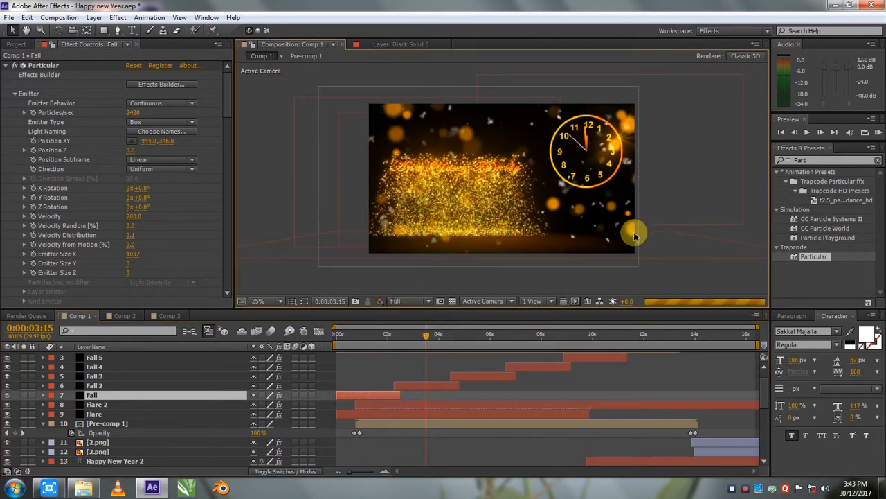
pyautogui.scroll(2, 503, 220)
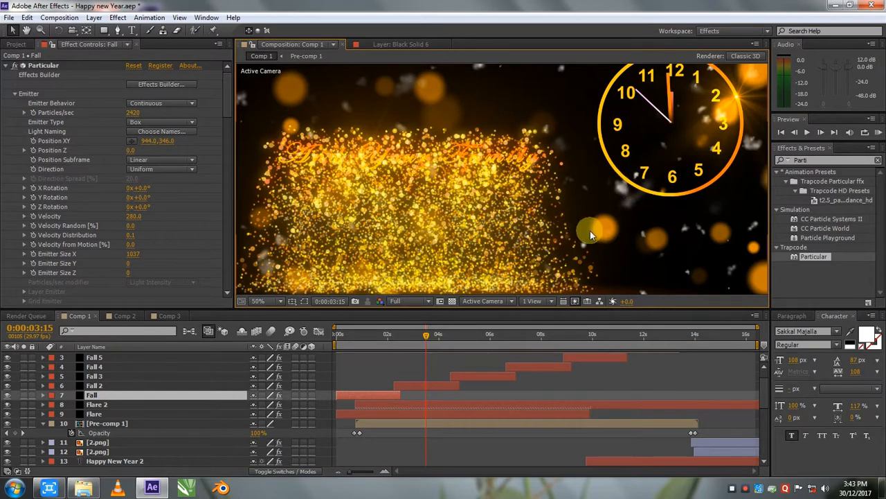
pyautogui.click(169, 315)
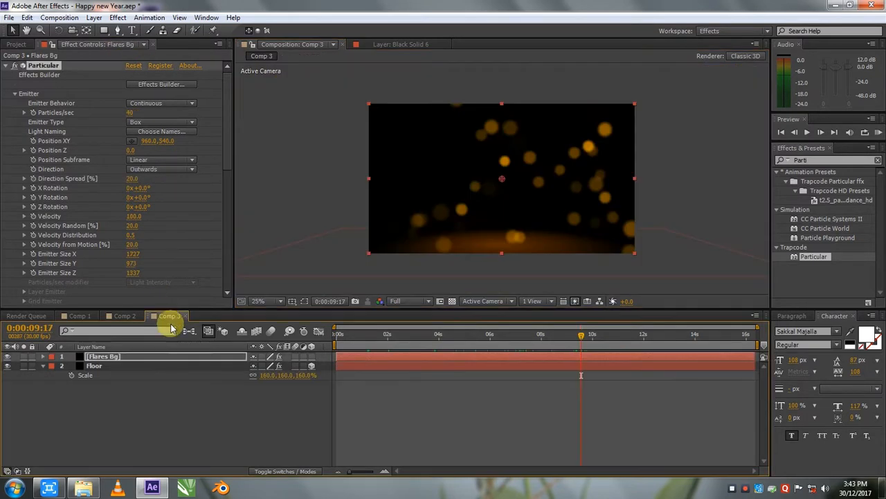
# Duplicate the Flares Bg layer and rename the copy Snow
pyautogui.click(123, 356)
pyautogui.hotkey('ctrl', 'd')
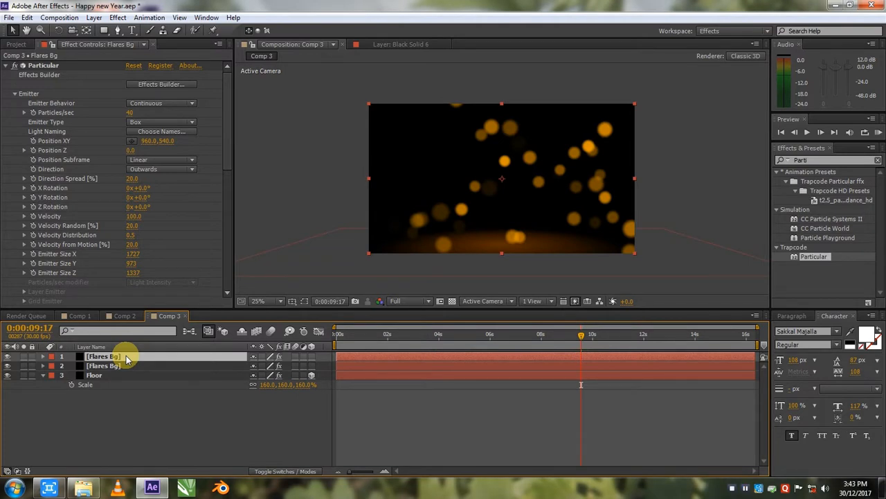
pyautogui.press('Return')
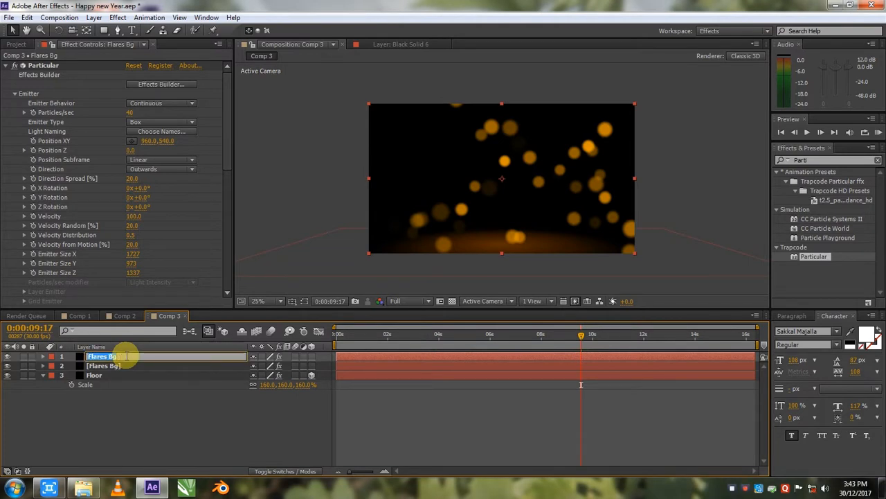
pyautogui.write('Snow')
pyautogui.press('Return')
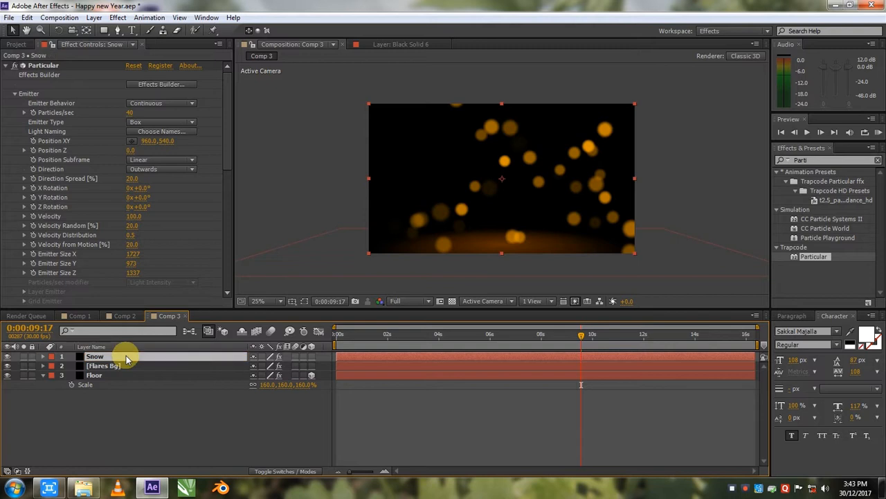
# Set the Snow layer's particle type to Cloudlet and its particle color to white (FFFFFF)
pyautogui.scroll(-5, 182, 185)
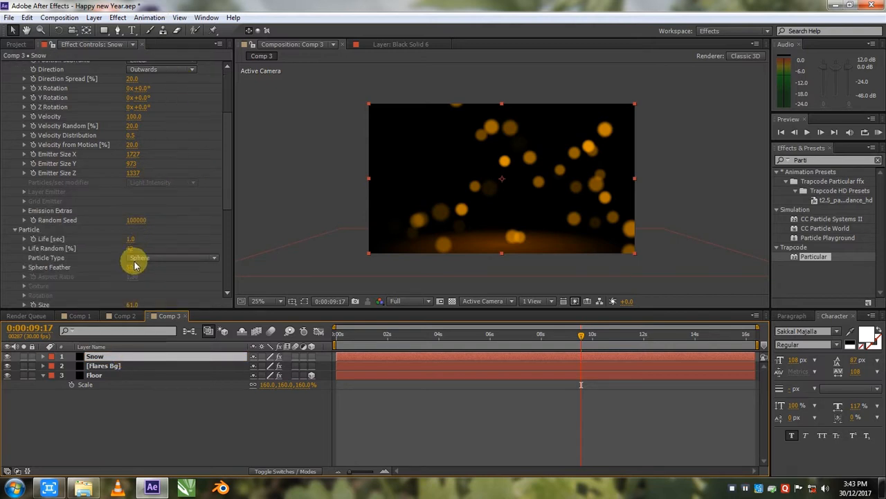
pyautogui.click(153, 234)
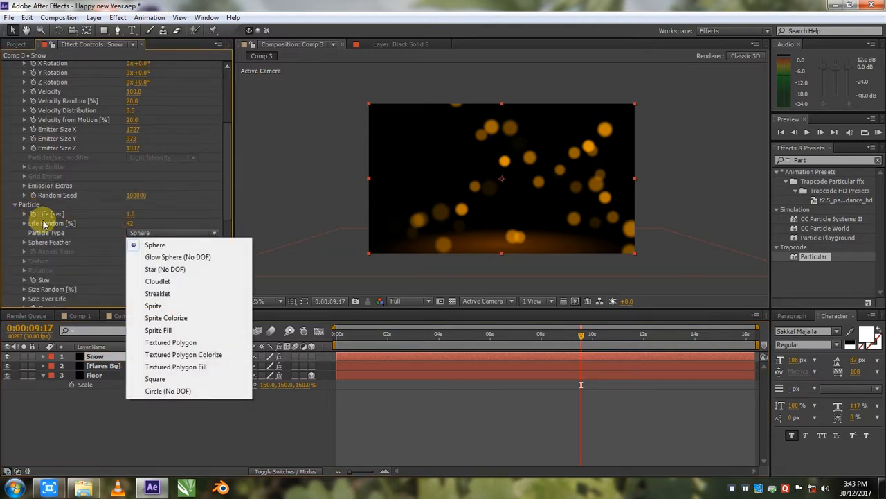
pyautogui.click(158, 281)
pyautogui.scroll(-5, 159, 235)
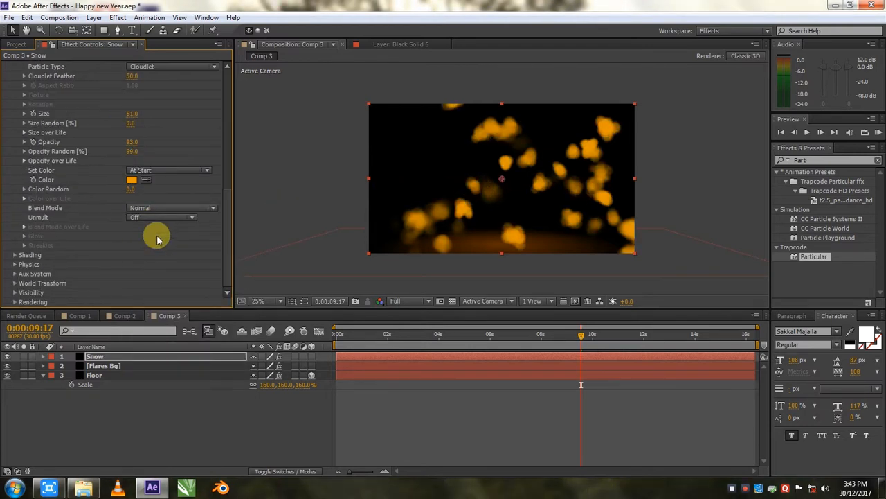
pyautogui.click(131, 180)
pyautogui.moveTo(574, 198); pyautogui.dragTo(461, 28)
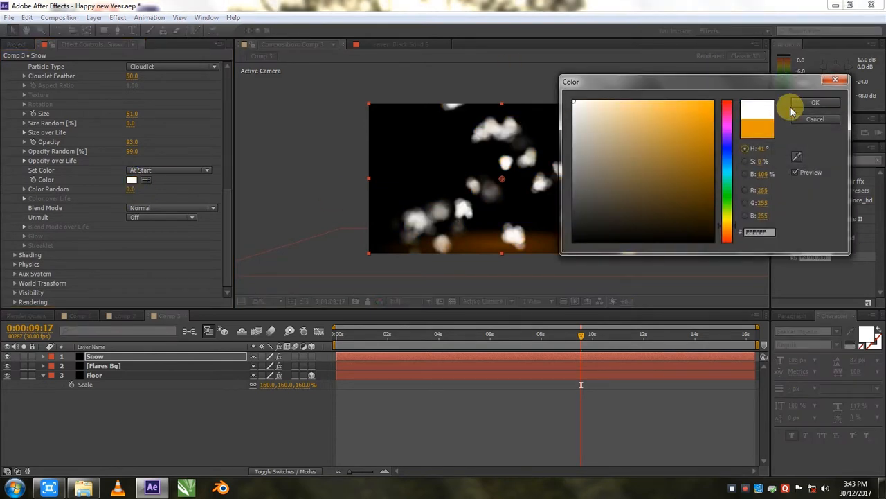
pyautogui.click(793, 110)
# Reduce the snow particle size to 17 and raise the emission rate to 200 particles per second
pyautogui.scroll(2, 133, 163)
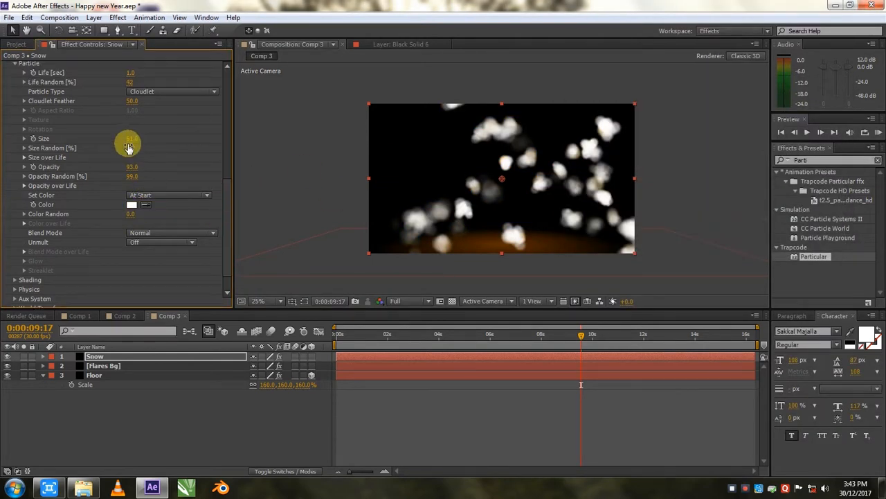
pyautogui.moveTo(120, 138); pyautogui.dragTo(113, 139)
pyautogui.click(132, 177)
pyautogui.scroll(10, 134, 168)
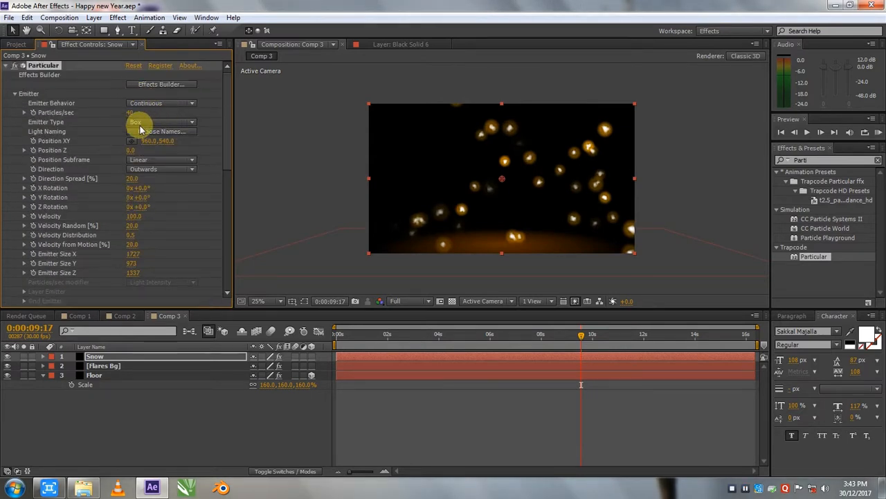
pyautogui.moveTo(137, 112); pyautogui.dragTo(144, 114)
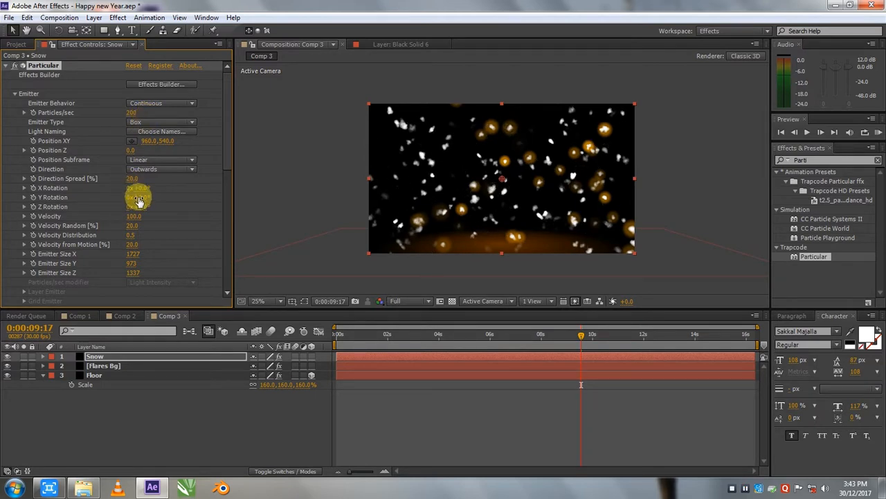
# Set the snow emitter's velocity distribution to 0.7 and preview the snow around 3:20
pyautogui.scroll(-8, 145, 239)
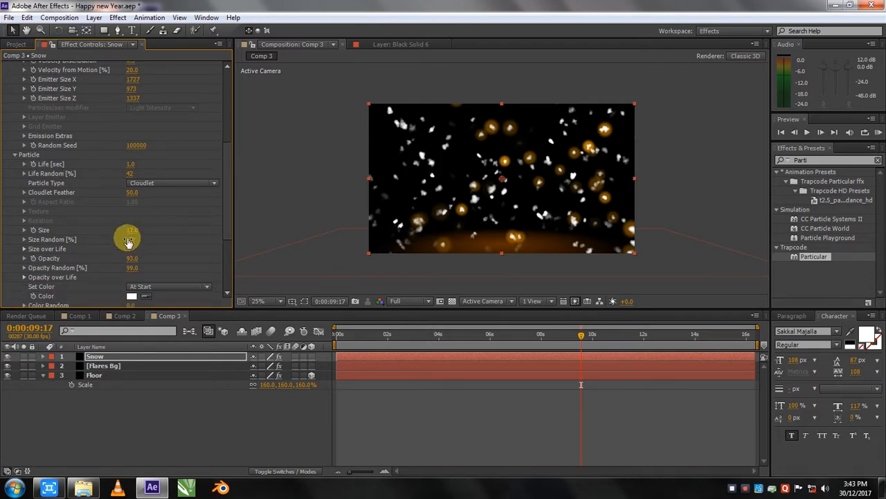
pyautogui.scroll(1, 135, 101)
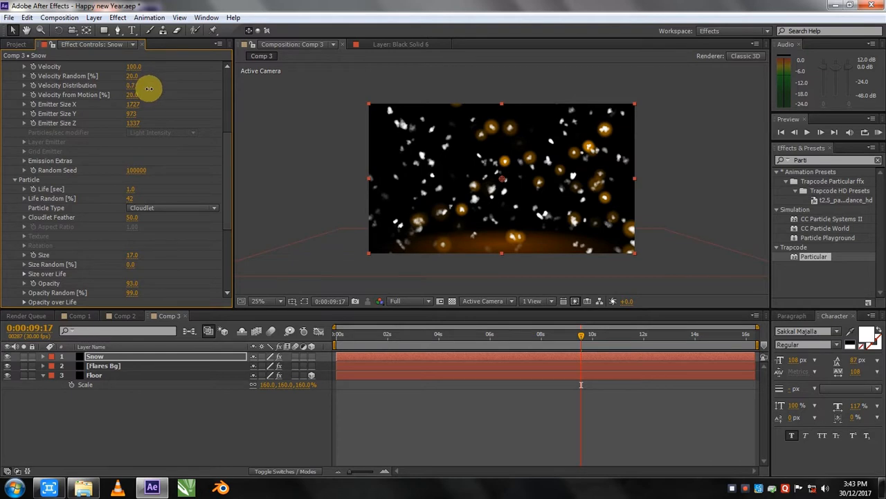
pyautogui.moveTo(362, 338); pyautogui.dragTo(430, 335)
pyautogui.scroll(-1, 466, 179)
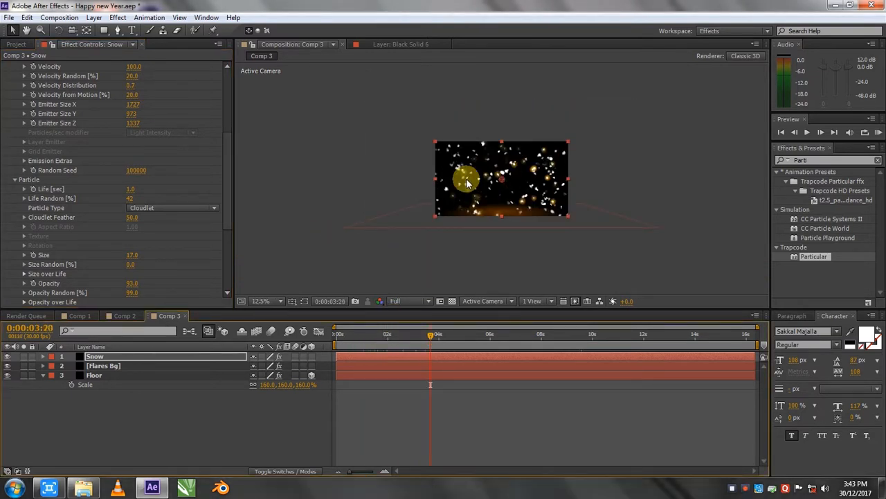
pyautogui.scroll(1, 480, 191)
# Lower the snow particle opacity to 35
pyautogui.moveTo(228, 184); pyautogui.dragTo(227, 239)
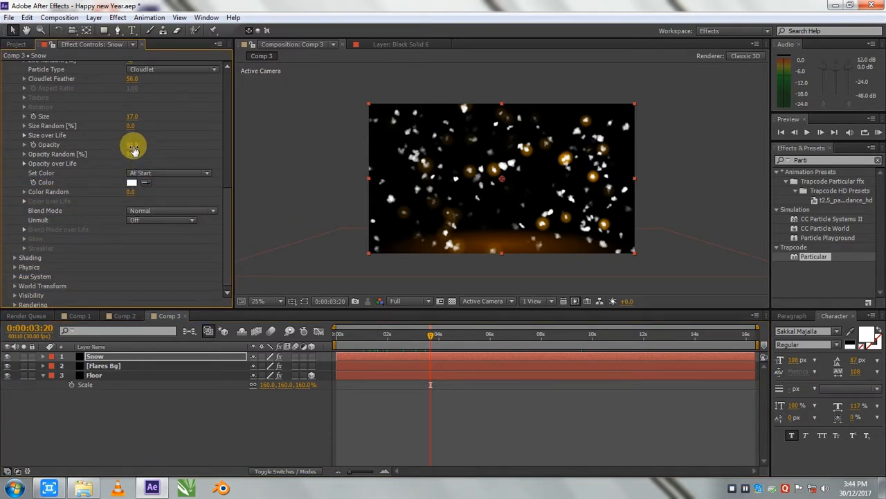
pyautogui.moveTo(123, 146); pyautogui.dragTo(107, 150)
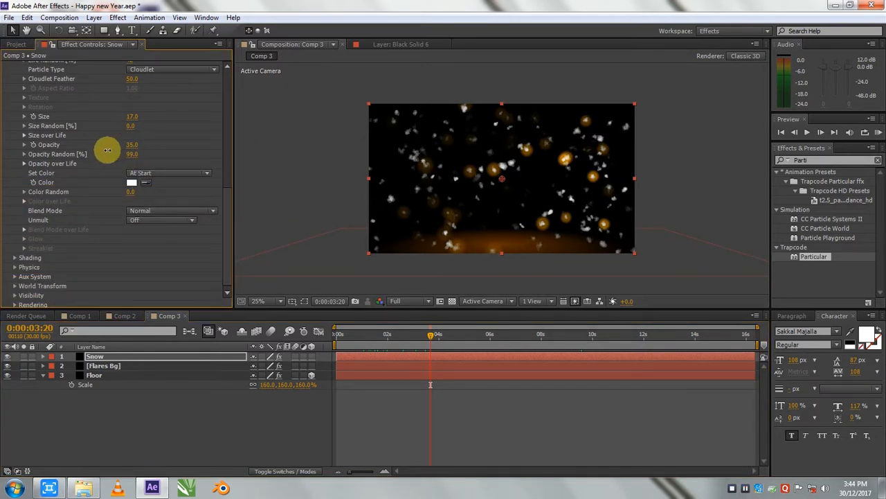
# Reduce the snow emission rate to 120 particles per second and set the emitter size to 1787 in X, 953 in Y and 1425 in Z
pyautogui.scroll(8, 120, 150)
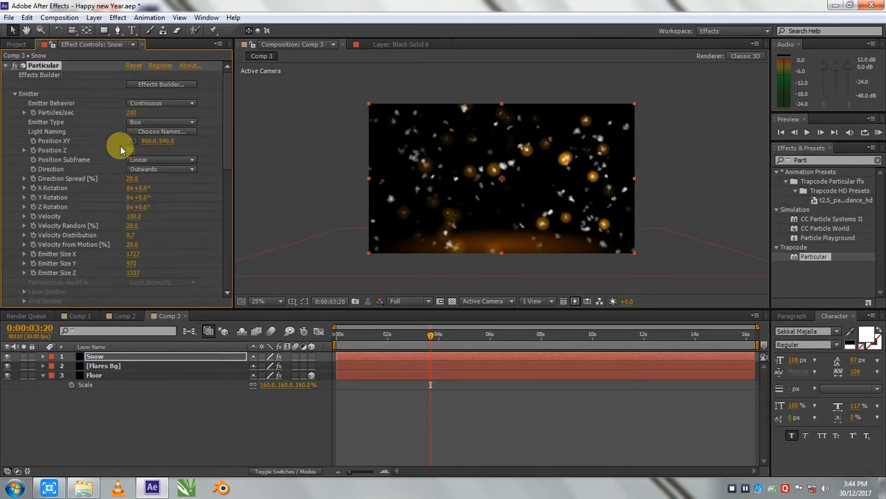
pyautogui.moveTo(132, 113); pyautogui.dragTo(129, 112)
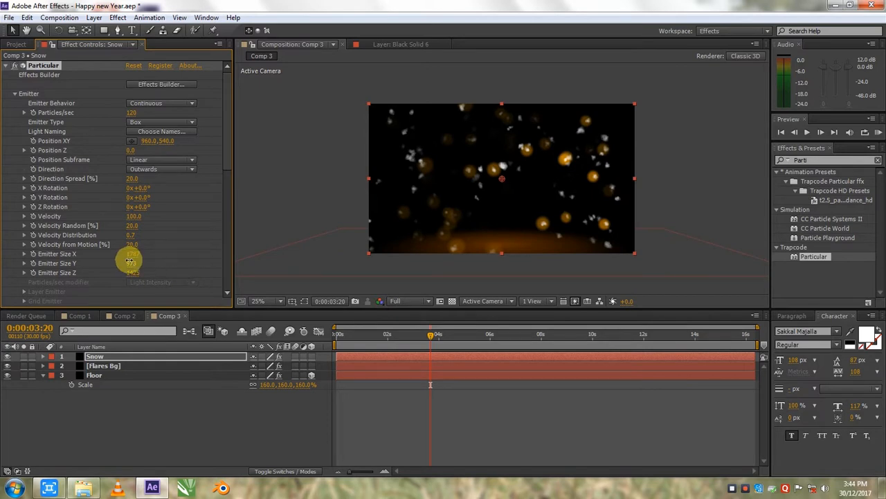
pyautogui.moveTo(227, 172); pyautogui.dragTo(227, 231)
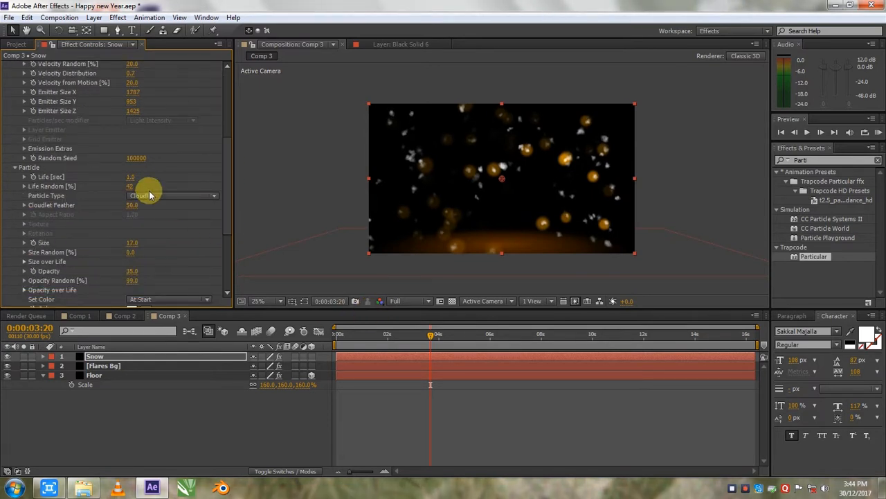
# Set the snow particle life to 1.1 seconds and size random to 100%, and preview the snow up to 7:20
pyautogui.moveTo(130, 179); pyautogui.dragTo(136, 180)
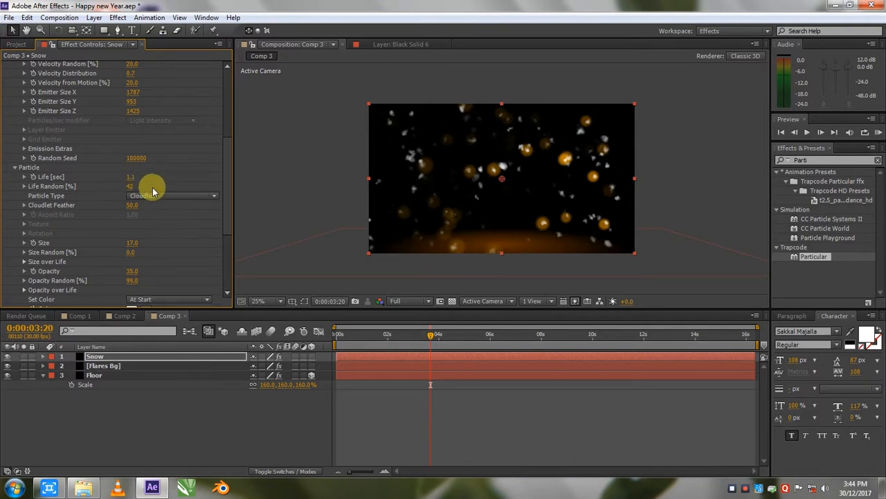
pyautogui.scroll(-2, 145, 203)
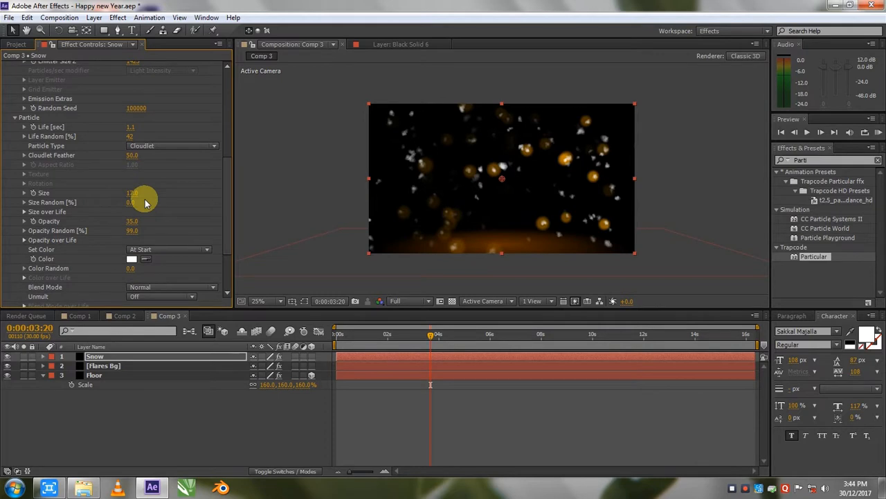
pyautogui.moveTo(144, 204); pyautogui.dragTo(286, 297)
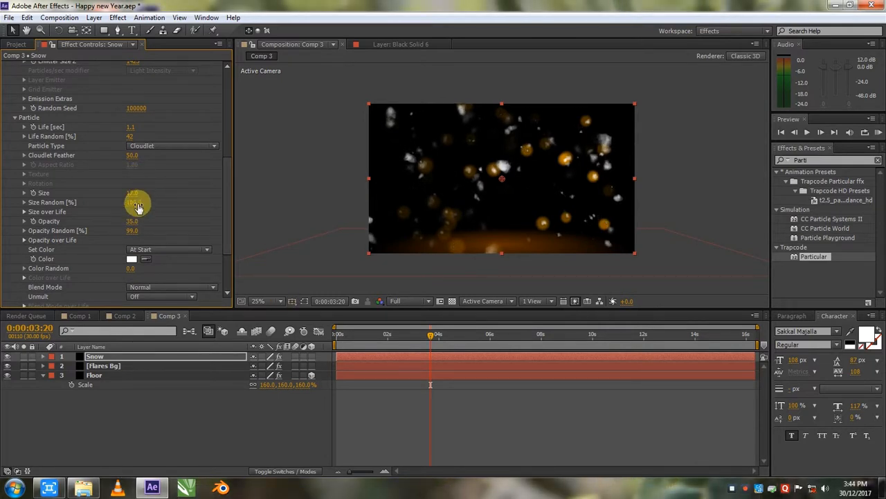
pyautogui.click(456, 335)
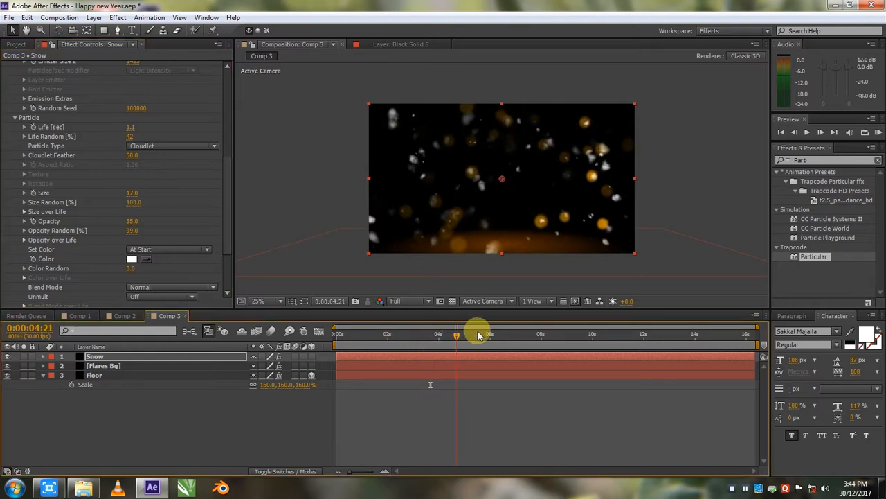
pyautogui.moveTo(480, 335); pyautogui.dragTo(532, 334)
# Review the falling golden particles in Comp 1 around 3:14 and return to Comp 3
pyautogui.click(455, 375)
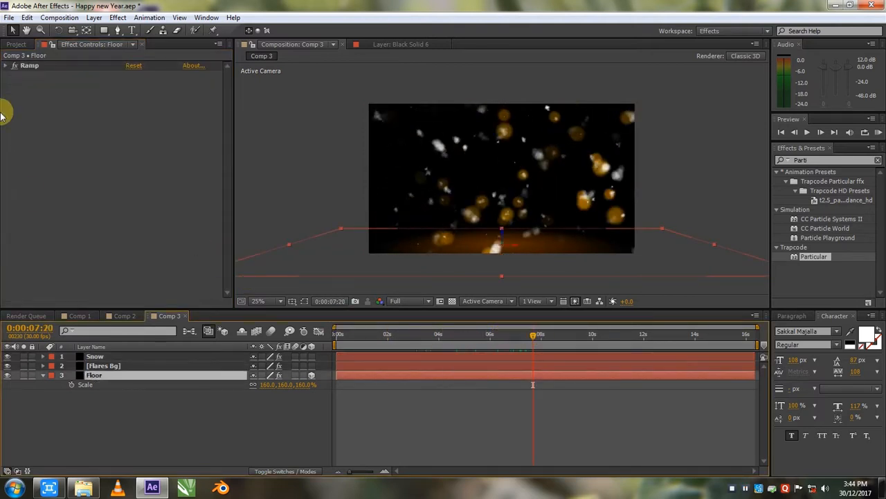
pyautogui.click(80, 188)
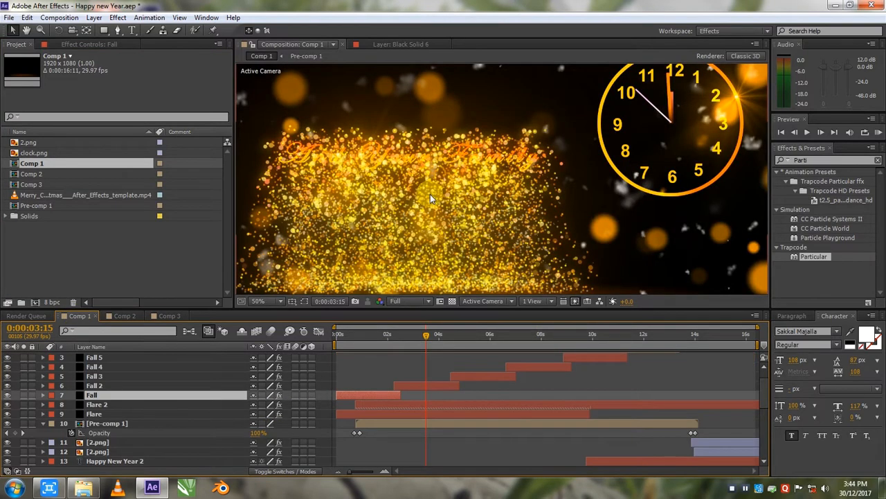
pyautogui.click(425, 336)
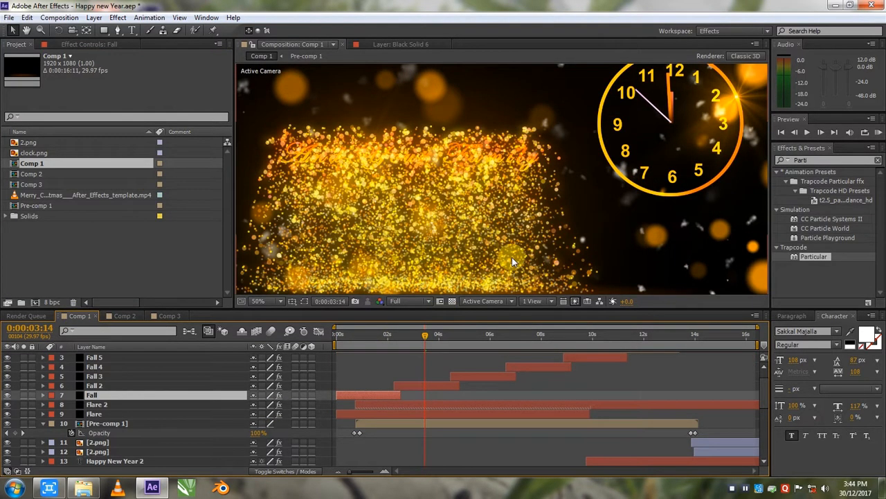
pyautogui.click(169, 316)
pyautogui.rightClick(204, 380)
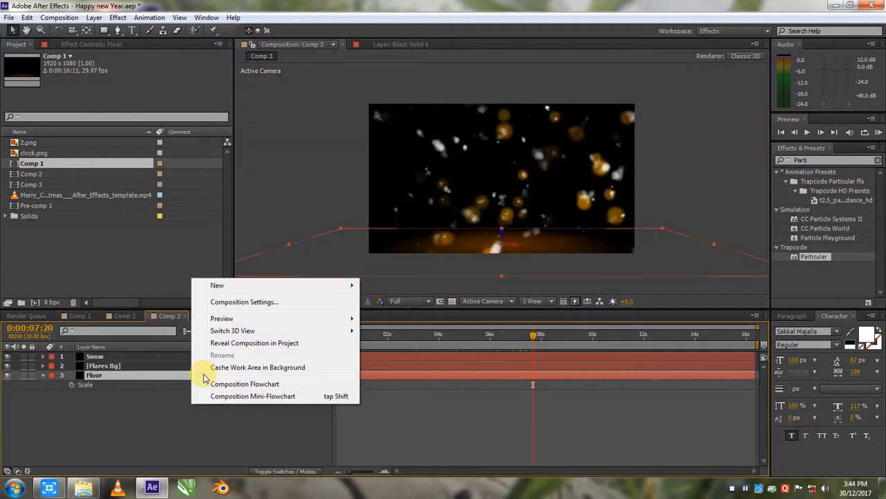
pyautogui.moveTo(239, 286)
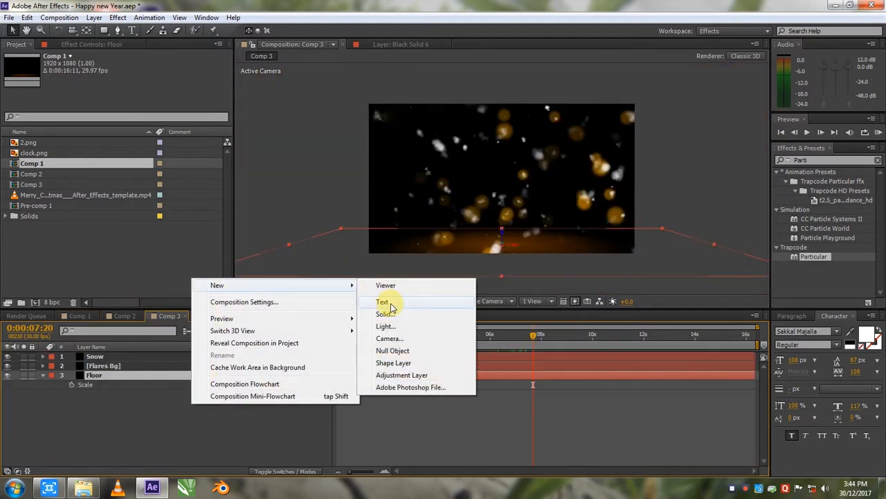
pyautogui.click(170, 427)
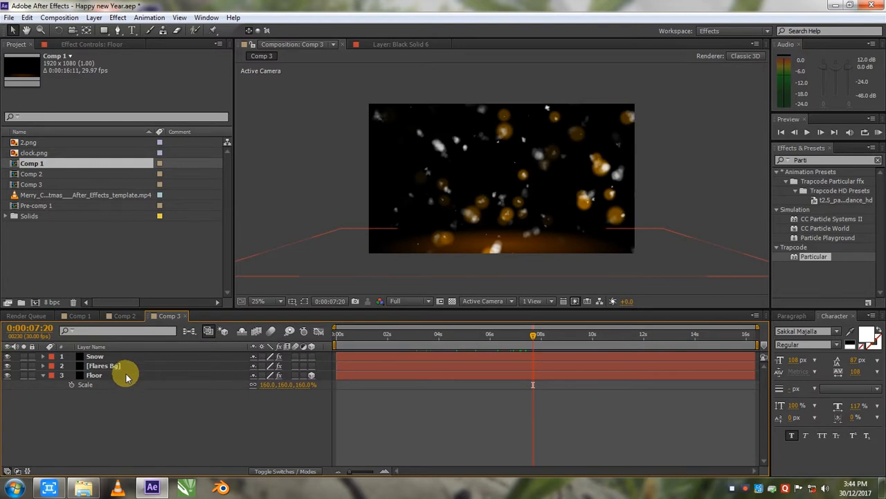
# Duplicate the Flares Bg layer, move the copy above the Snow layer and rename it Fall
pyautogui.click(128, 367)
pyautogui.hotkey('ctrl', 'd')
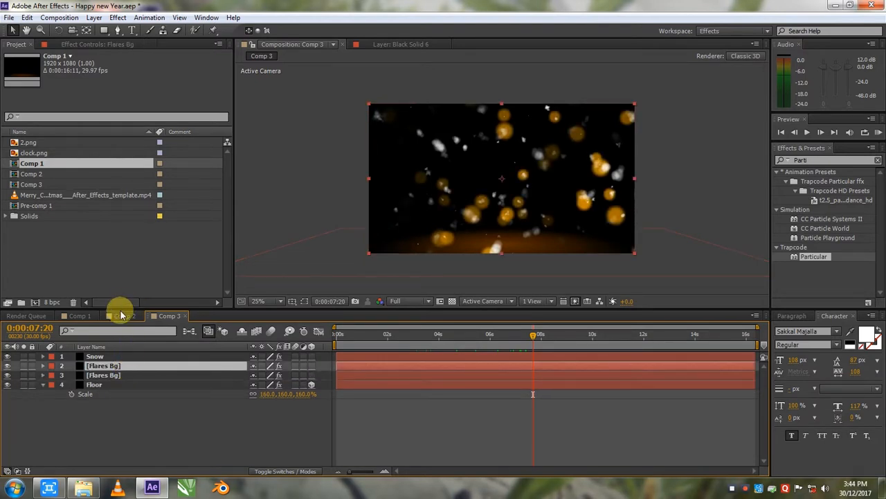
pyautogui.moveTo(109, 366); pyautogui.dragTo(107, 356)
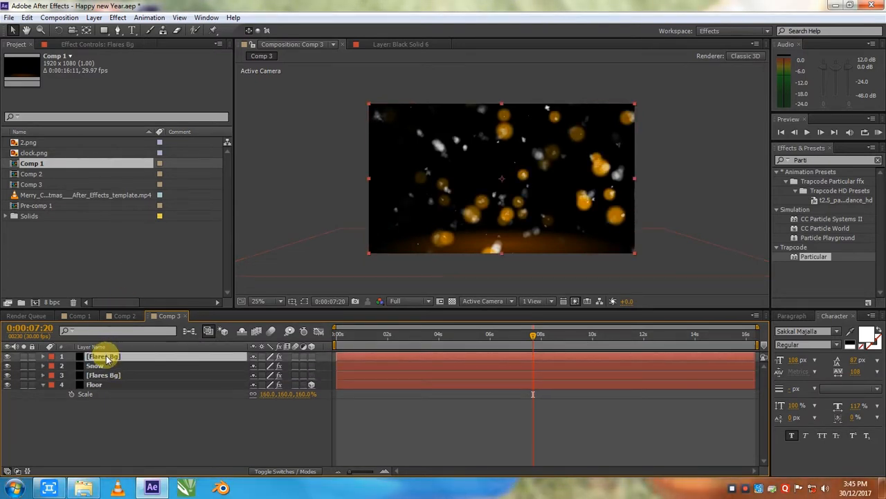
pyautogui.press('Return')
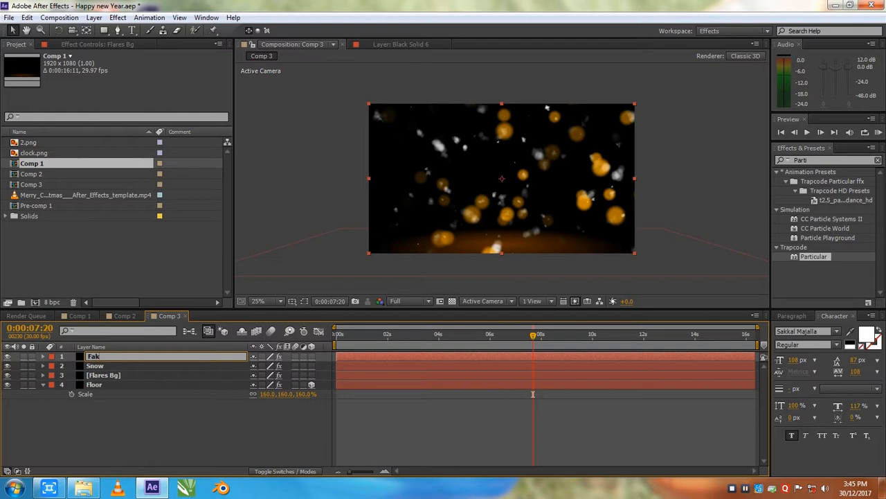
pyautogui.write('Fall')
pyautogui.press('Return')
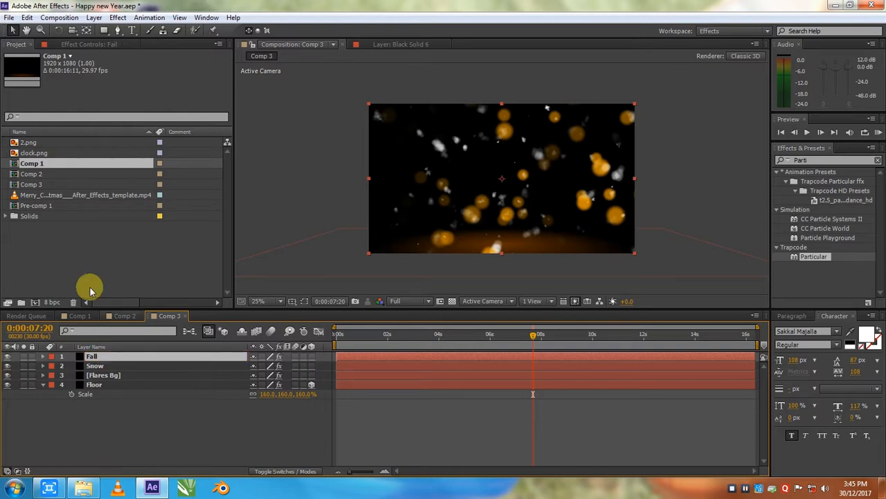
# Set the Fall layer's particle opacity random to 0%
pyautogui.click(104, 44)
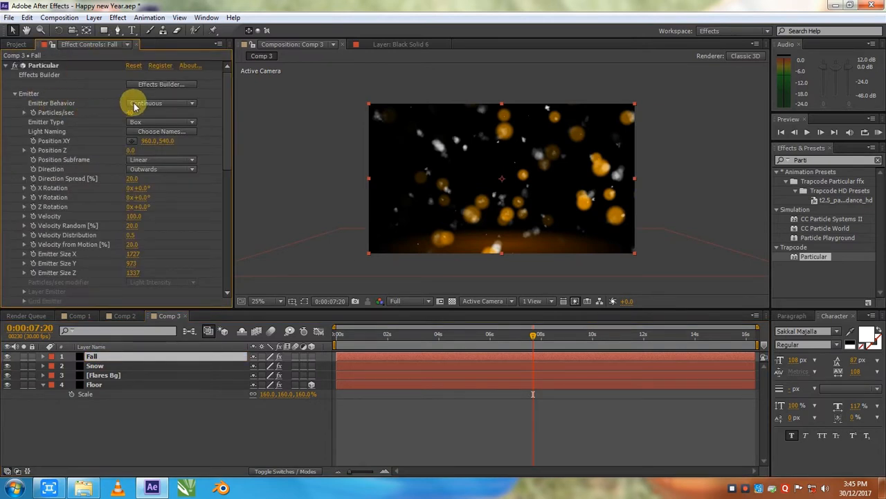
pyautogui.scroll(-3, 187, 183)
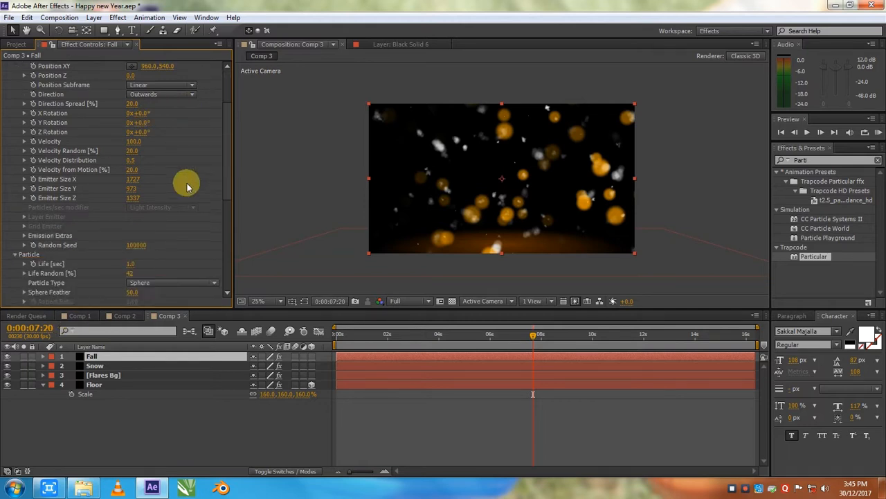
pyautogui.scroll(-5, 165, 217)
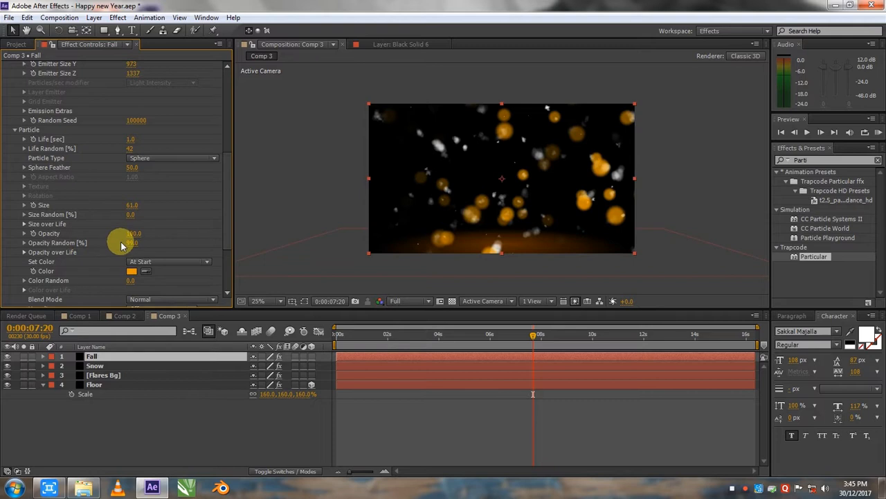
pyautogui.scroll(-1, 128, 240)
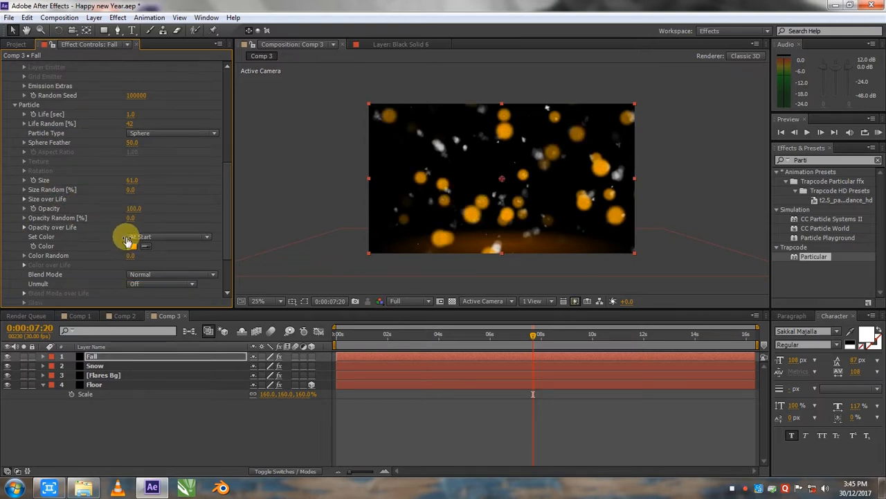
pyautogui.scroll(1, 110, 146)
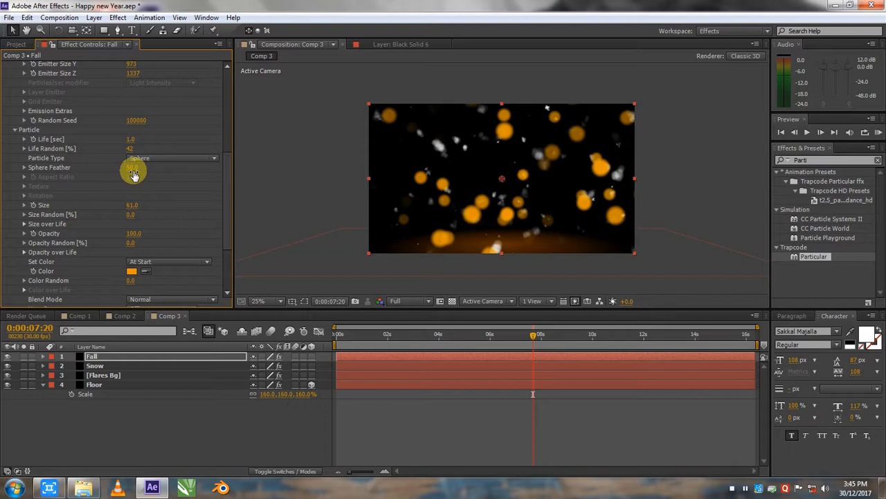
# Set the Fall particle size to 5 and the emitter size X to 1470
pyautogui.moveTo(127, 205); pyautogui.dragTo(111, 204)
pyautogui.click(129, 204)
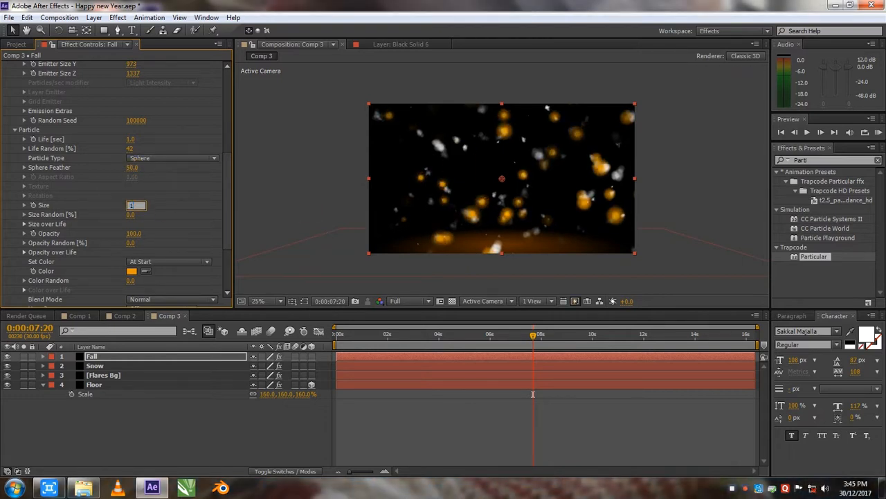
pyautogui.click(131, 205)
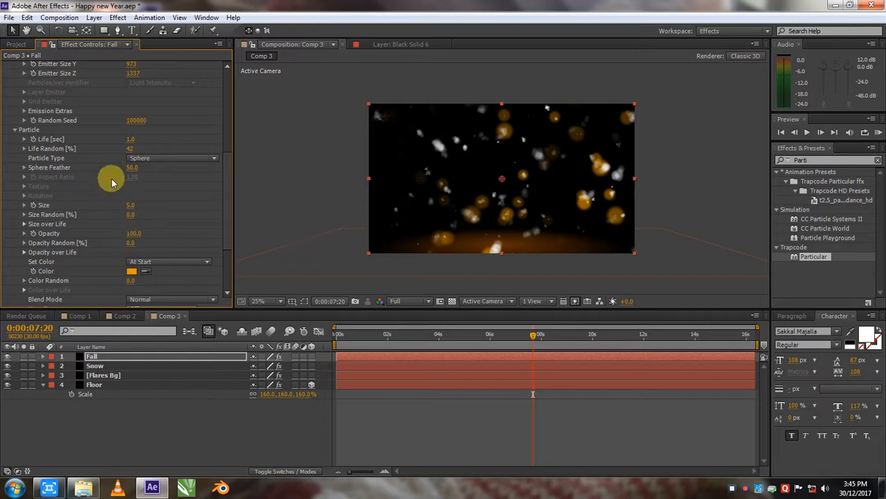
pyautogui.scroll(3, 87, 129)
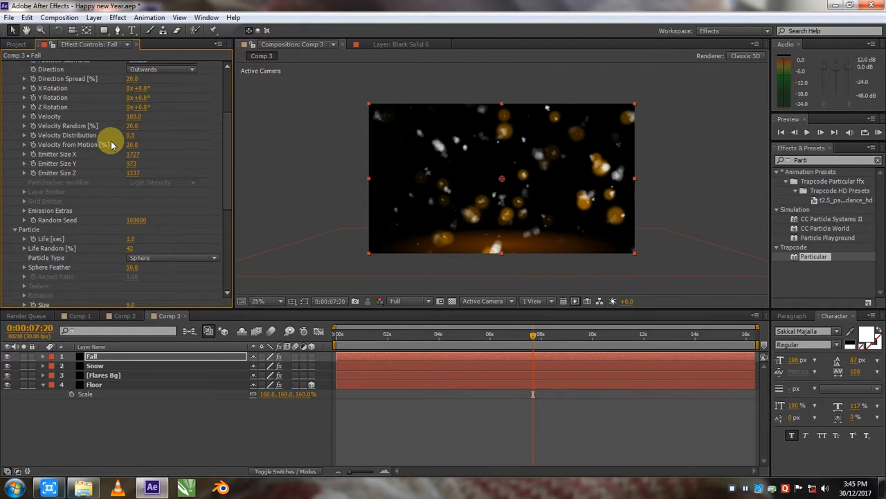
pyautogui.scroll(2, 111, 144)
pyautogui.click(180, 84)
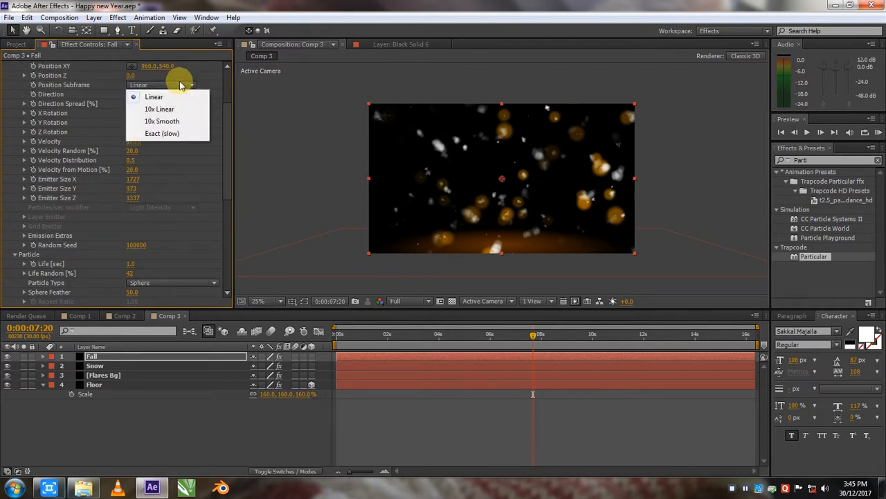
pyautogui.click(226, 198)
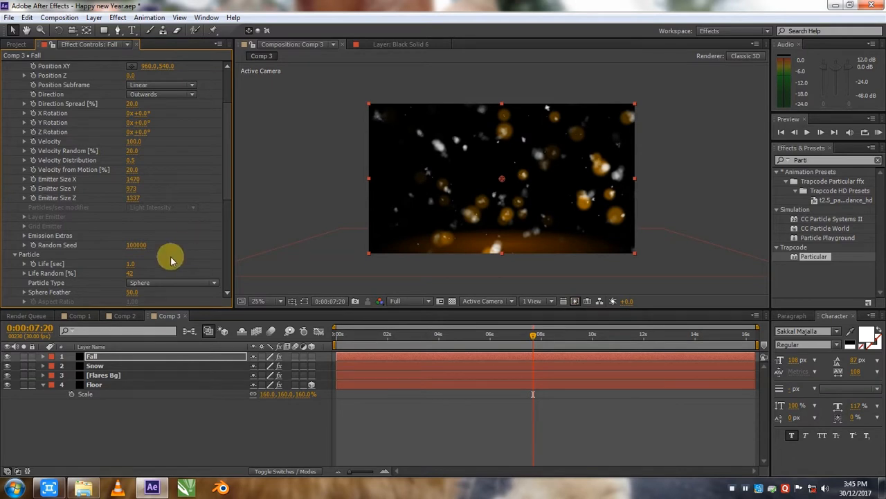
# Set the Fall particle size to 53 and shrink the emitter to 1068 in X and 488 in Y
pyautogui.scroll(-3, 134, 123)
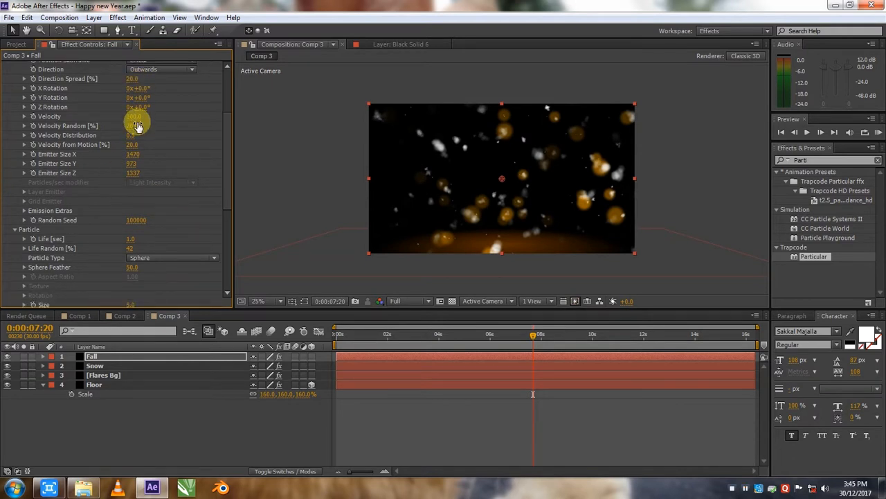
pyautogui.moveTo(129, 256); pyautogui.dragTo(154, 255)
pyautogui.scroll(1, 141, 170)
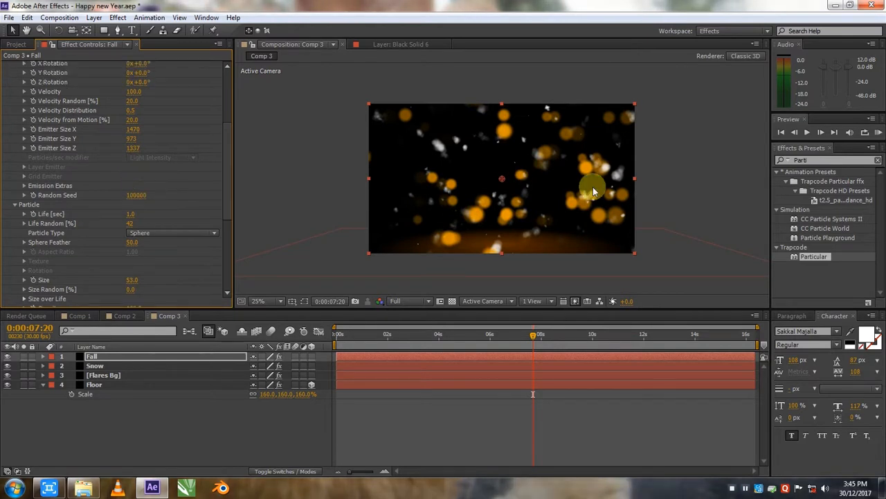
pyautogui.moveTo(134, 131); pyautogui.dragTo(45, 144)
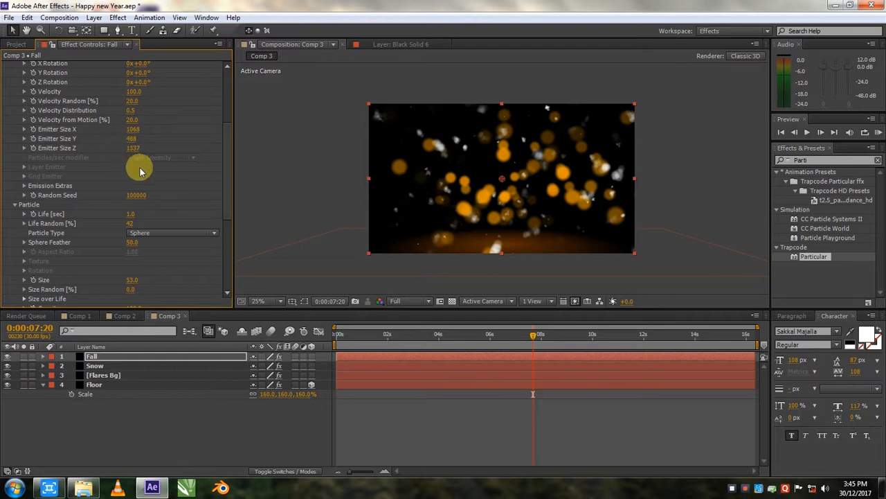
# Apply the constant full-opacity preset to the Fall particles' opacity over life
pyautogui.scroll(-3, 139, 228)
pyautogui.click(136, 233)
pyautogui.press('Return')
pyautogui.scroll(-1, 187, 237)
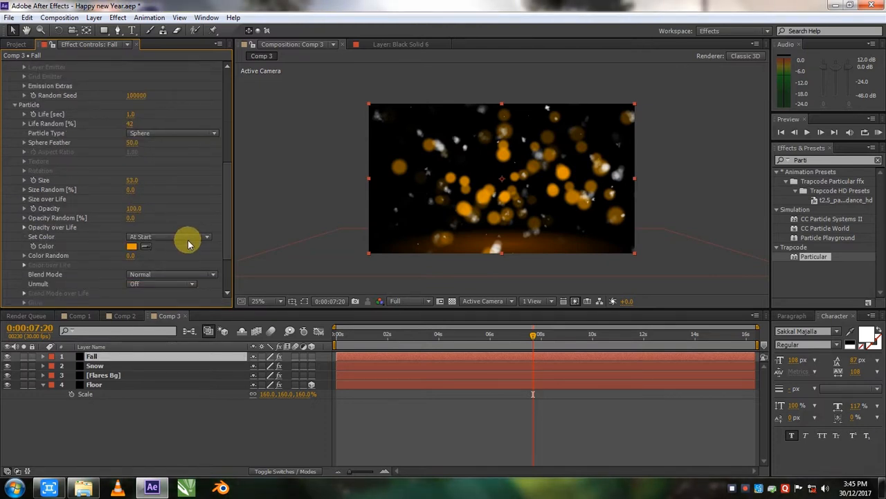
pyautogui.scroll(-3, 171, 237)
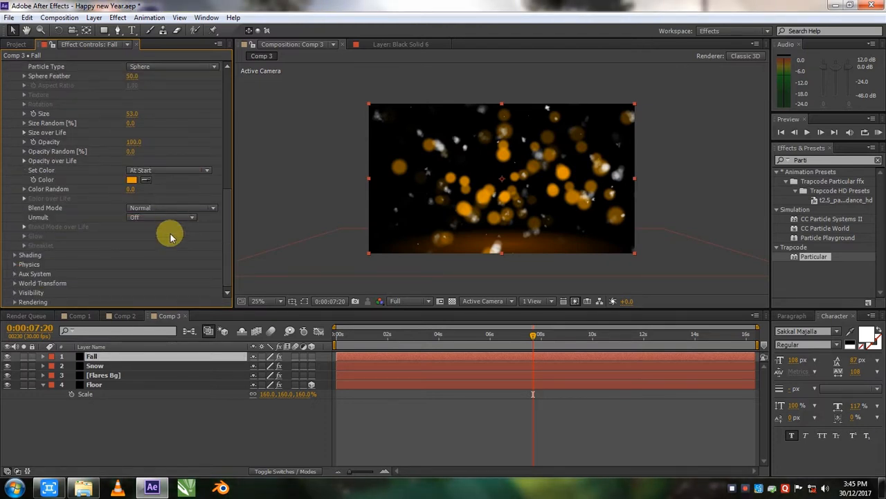
pyautogui.click(25, 161)
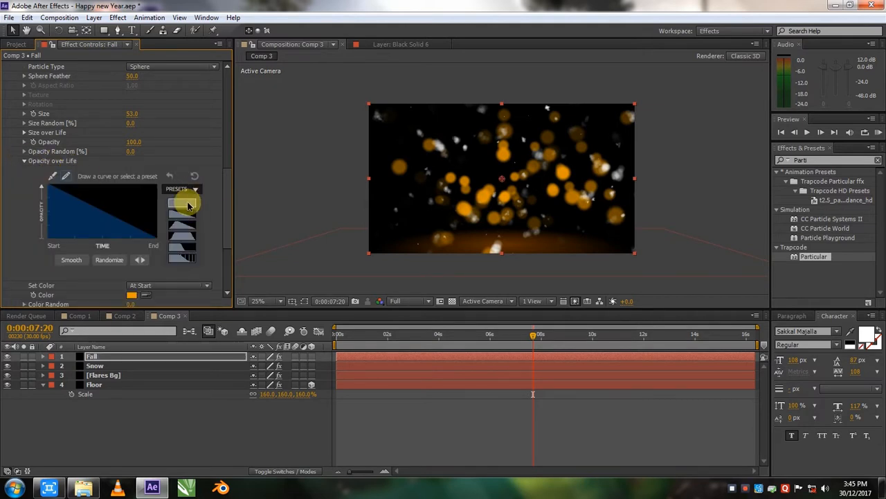
pyautogui.click(187, 206)
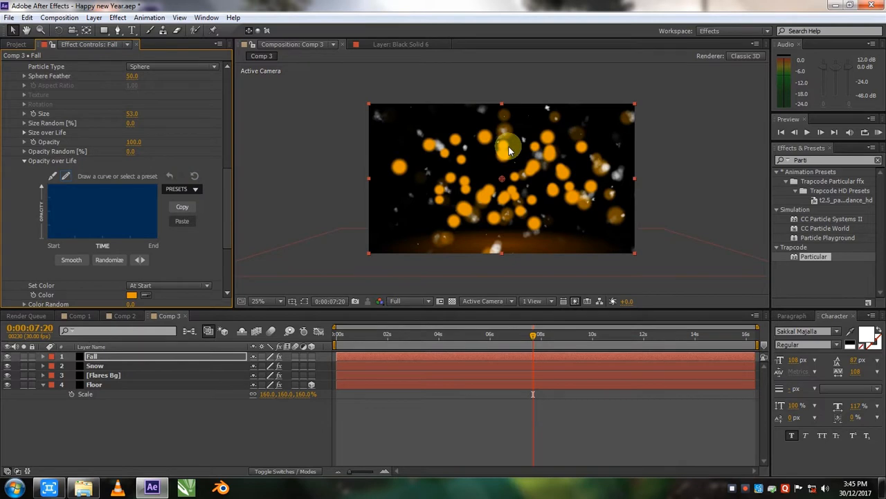
# Reduce the Fall emitter size to 954 in X, 377 in Y and 1281 in Z
pyautogui.scroll(3, 127, 138)
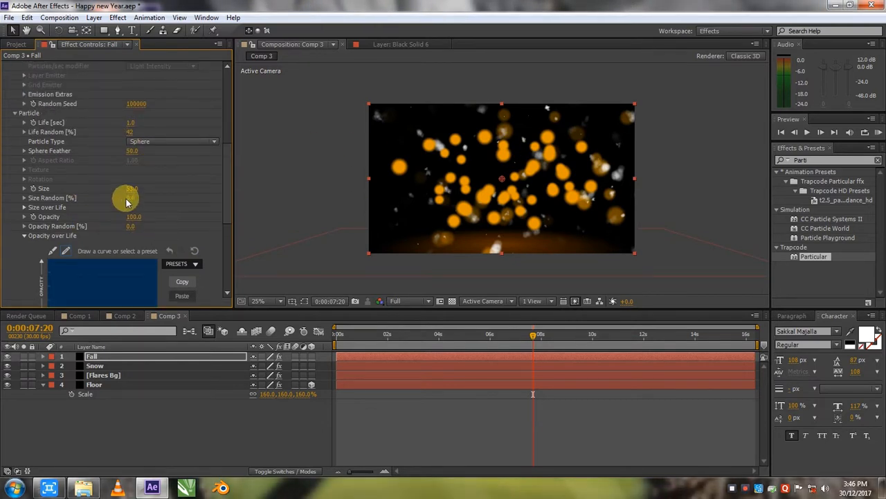
pyautogui.scroll(2, 131, 212)
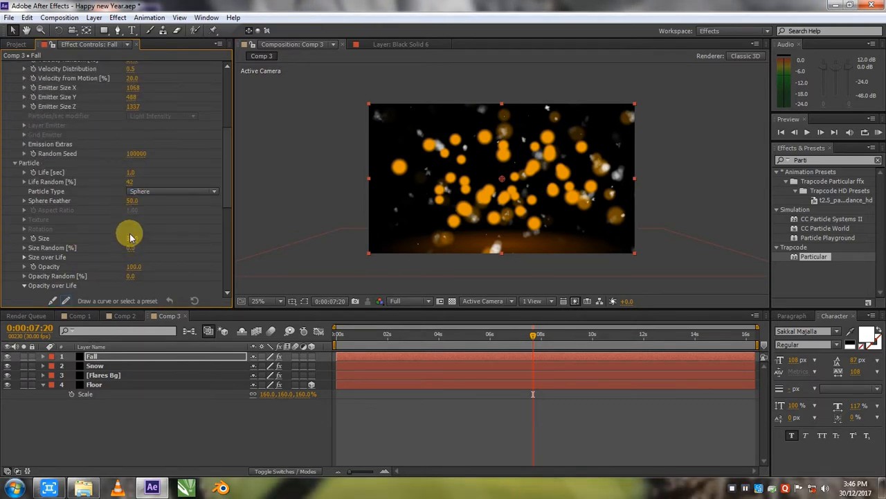
pyautogui.scroll(2, 132, 165)
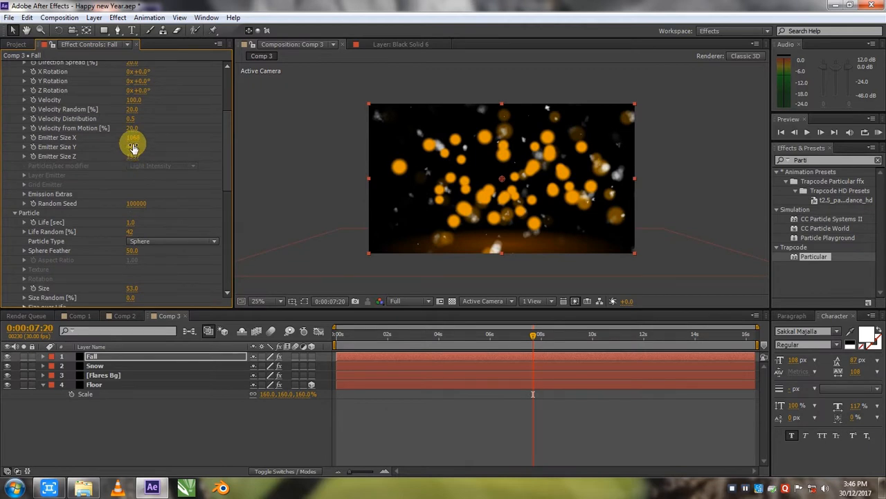
pyautogui.moveTo(133, 149); pyautogui.dragTo(101, 149)
pyautogui.scroll(5, 134, 142)
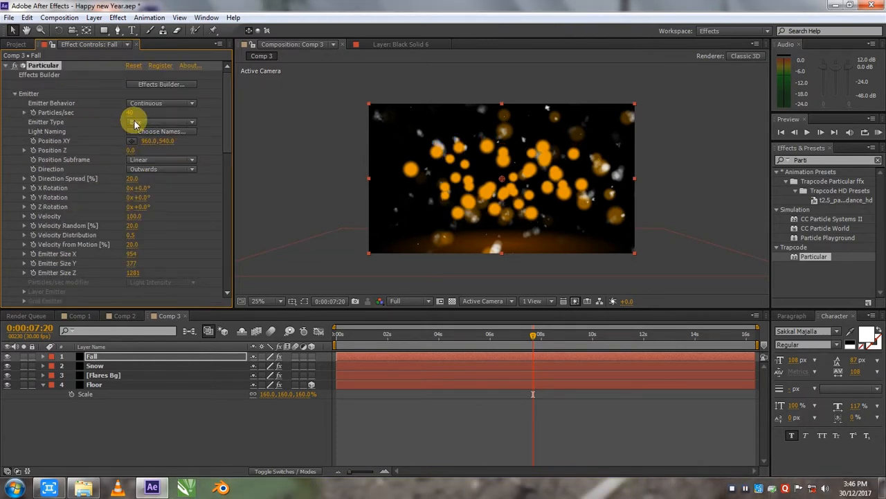
# Increase the Fall emitter's particle rate to 660 per second and set the particle size to 5
pyautogui.moveTo(128, 112); pyautogui.dragTo(162, 118)
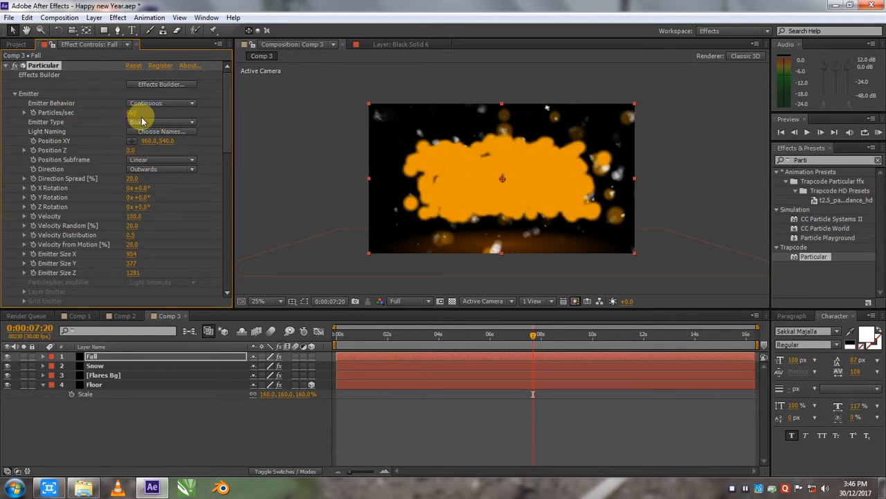
pyautogui.scroll(-2, 142, 132)
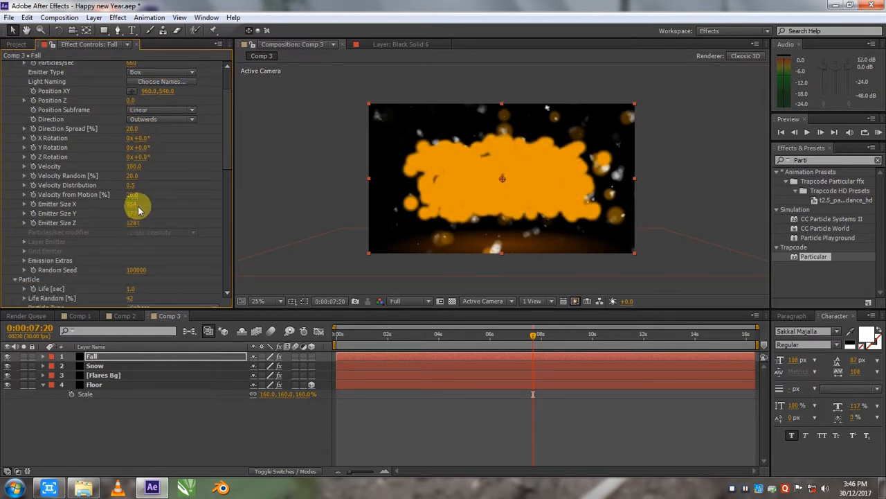
pyautogui.scroll(-2, 139, 210)
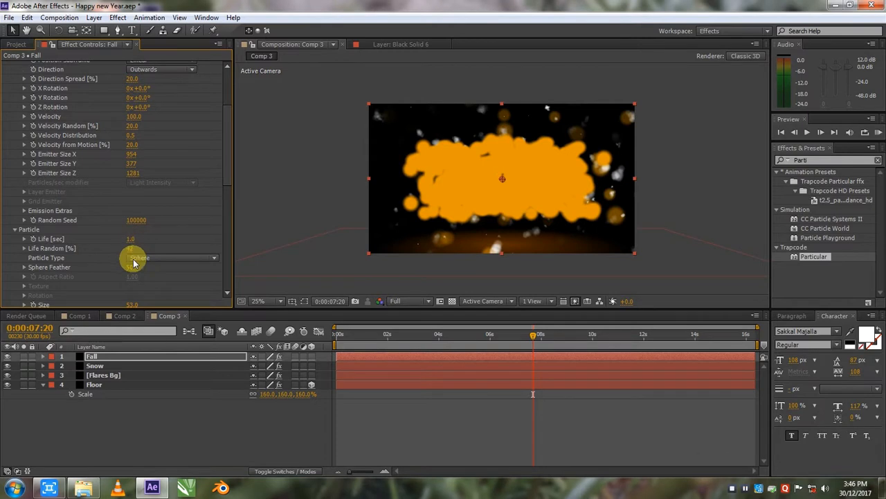
pyautogui.scroll(-1, 126, 284)
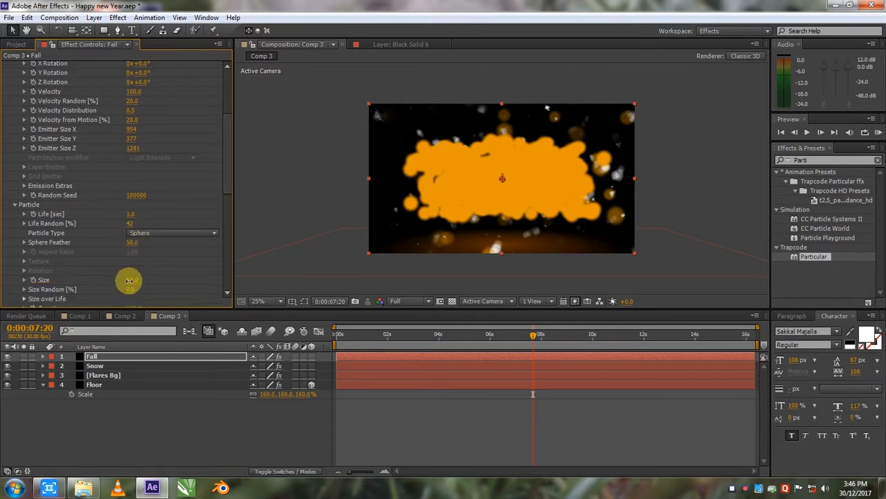
pyautogui.click(130, 281)
pyautogui.press('Return')
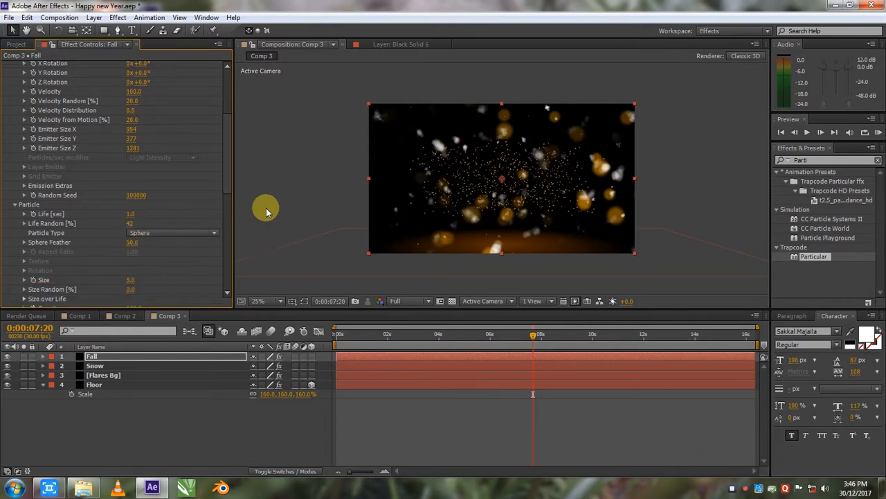
# Set the Fall particle size to 10 and preview the particles at about 9:25
pyautogui.scroll(2, 475, 188)
pyautogui.click(131, 280)
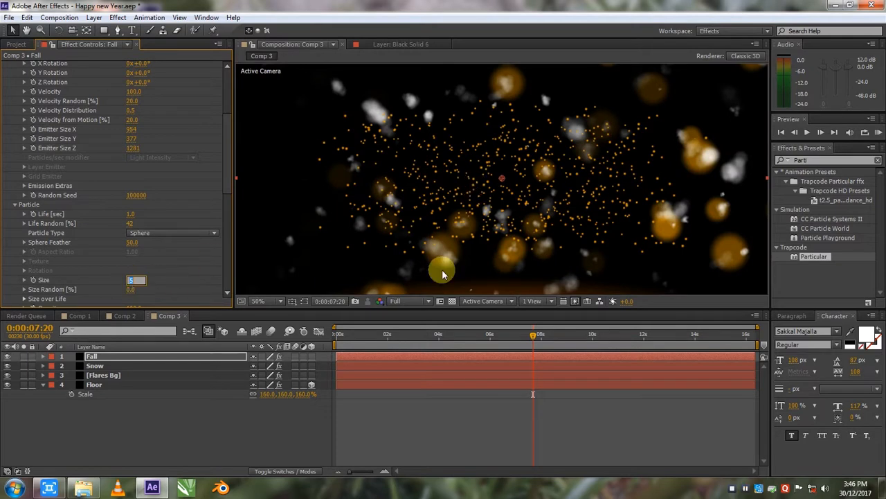
pyautogui.write('10')
pyautogui.press('Return')
pyautogui.scroll(-2, 459, 208)
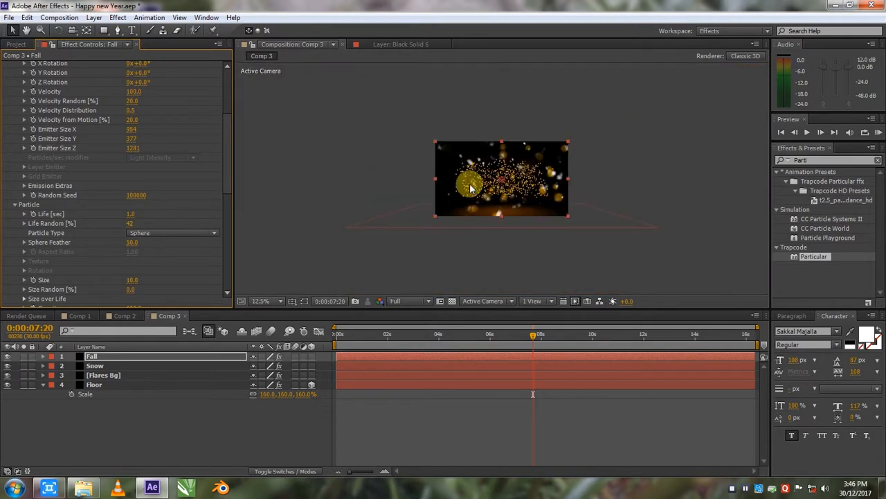
pyautogui.moveTo(542, 343); pyautogui.dragTo(587, 336)
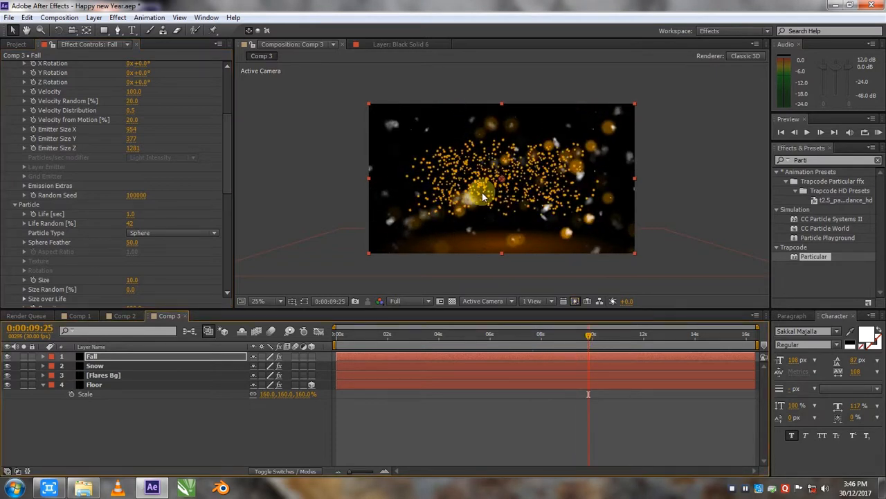
# Change the Fall emitter's direction to Uniform and preview the particles at about 10:20
pyautogui.scroll(4, 183, 136)
pyautogui.click(180, 144)
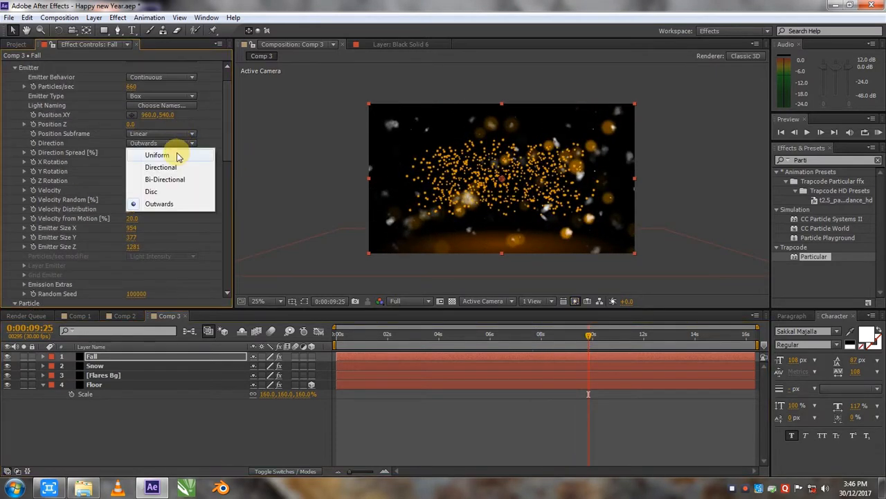
pyautogui.click(157, 155)
pyautogui.moveTo(589, 337); pyautogui.dragTo(610, 338)
# Set the Fall particles' physics gravity to 420 and preview the falling motion up to 6:29
pyautogui.scroll(-2, 128, 199)
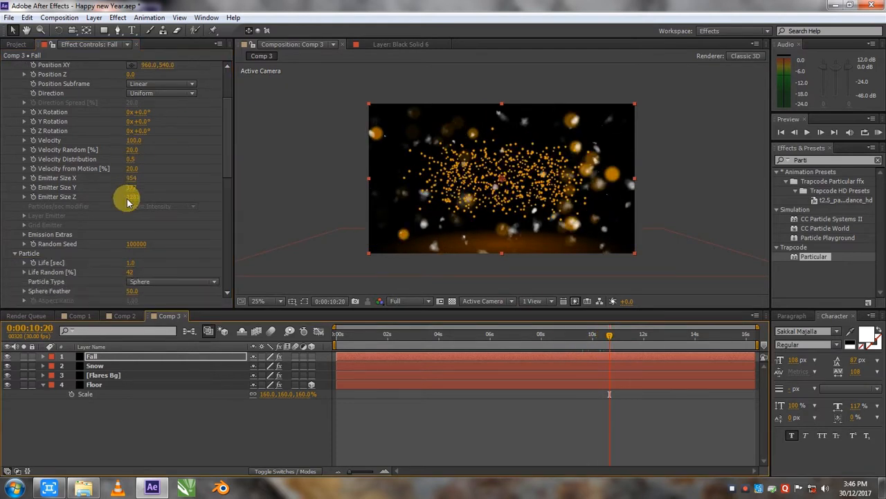
pyautogui.scroll(-3, 129, 202)
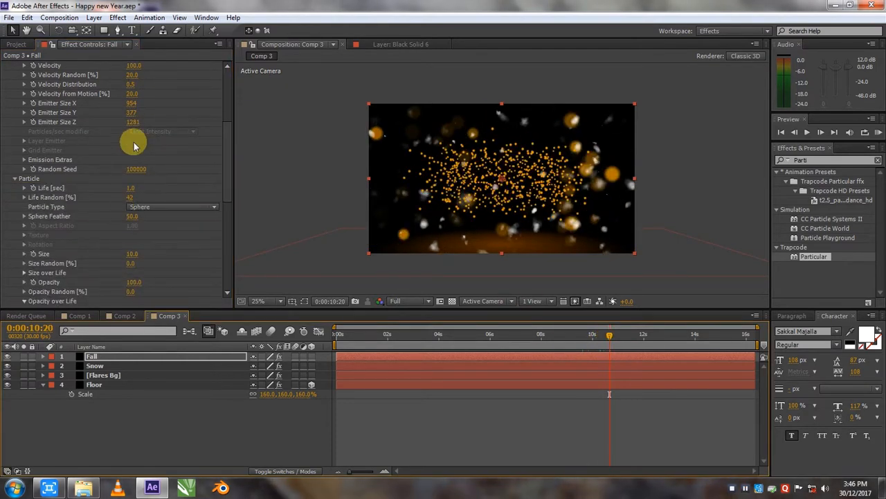
pyautogui.scroll(1, 136, 125)
pyautogui.scroll(-2, 133, 124)
pyautogui.scroll(-6, 111, 245)
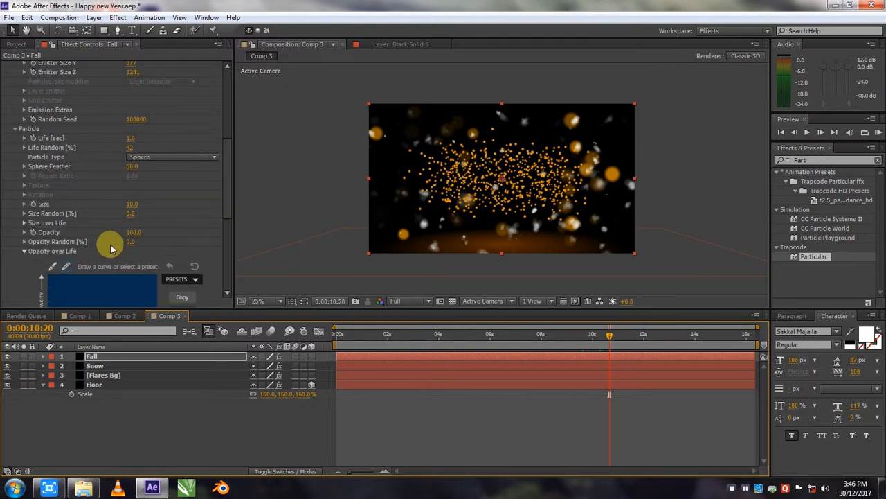
pyautogui.scroll(-3, 111, 248)
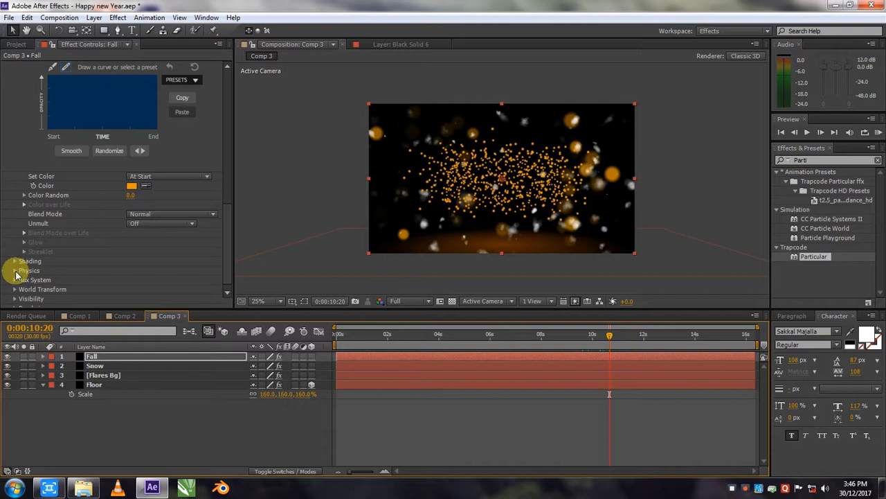
pyautogui.click(14, 270)
pyautogui.scroll(-2, 21, 273)
pyautogui.moveTo(131, 235); pyautogui.dragTo(152, 236)
pyautogui.moveTo(398, 336); pyautogui.dragTo(516, 346)
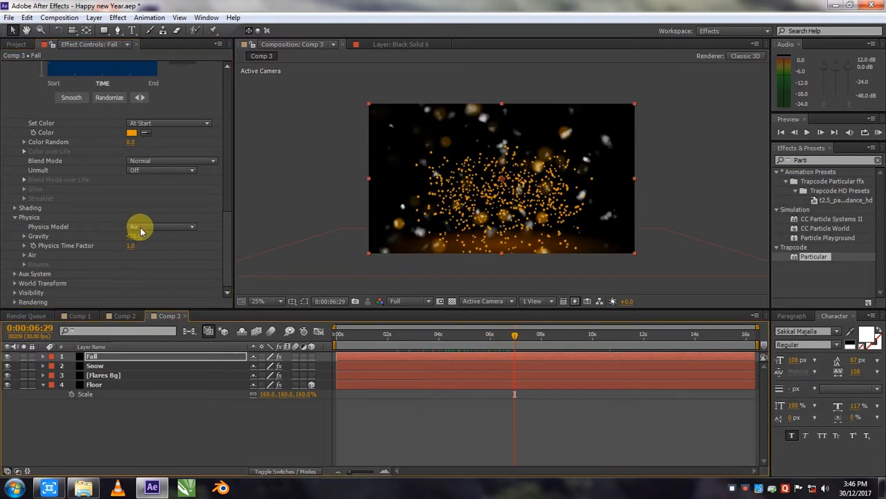
# Apply the linear fade-out preset to the Fall particles' opacity over life
pyautogui.scroll(5, 229, 182)
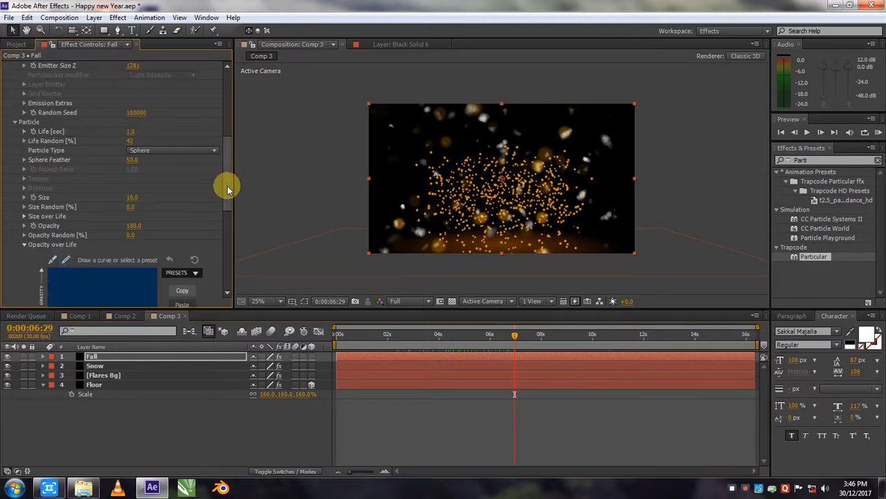
pyautogui.scroll(-5, 228, 187)
pyautogui.click(181, 102)
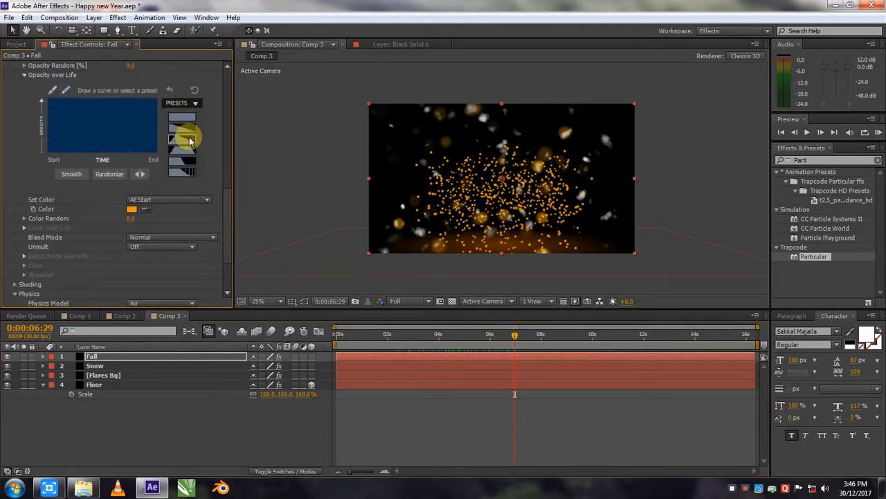
pyautogui.click(185, 127)
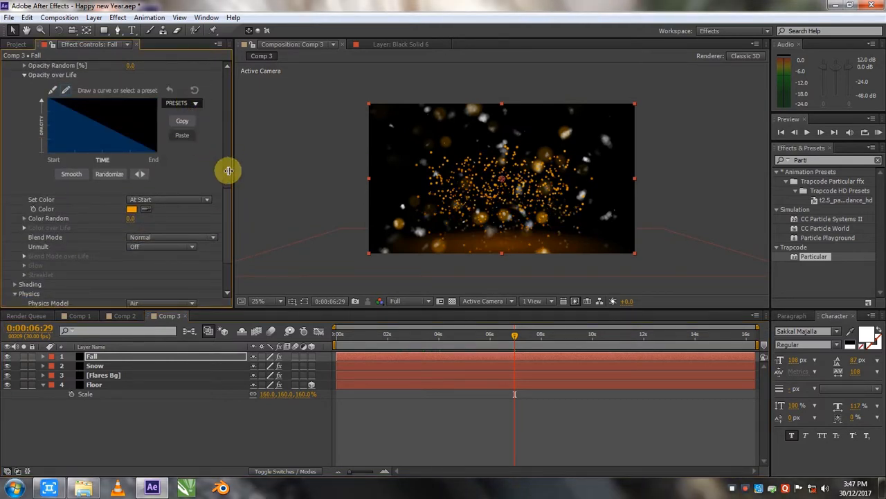
pyautogui.scroll(-1, 112, 209)
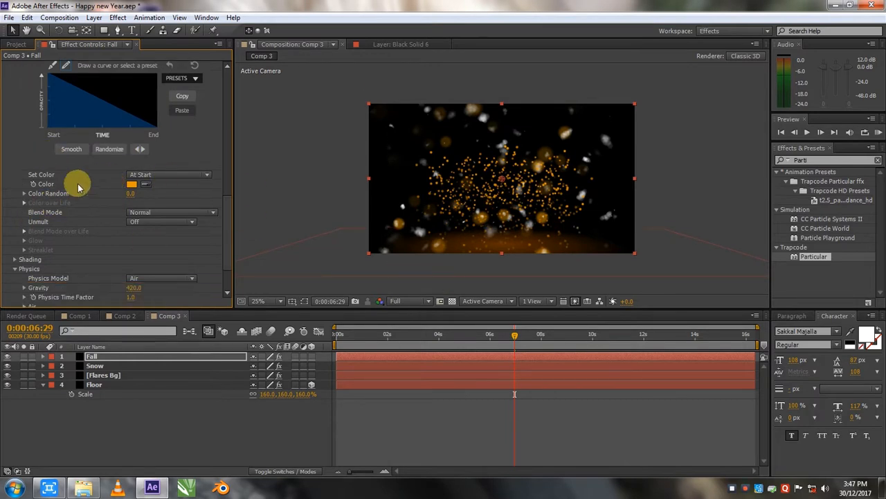
# Set the Fall particles' color to Over Life and apply the yellow-red-pink-purple gradient preset to the color ramp
pyautogui.click(148, 176)
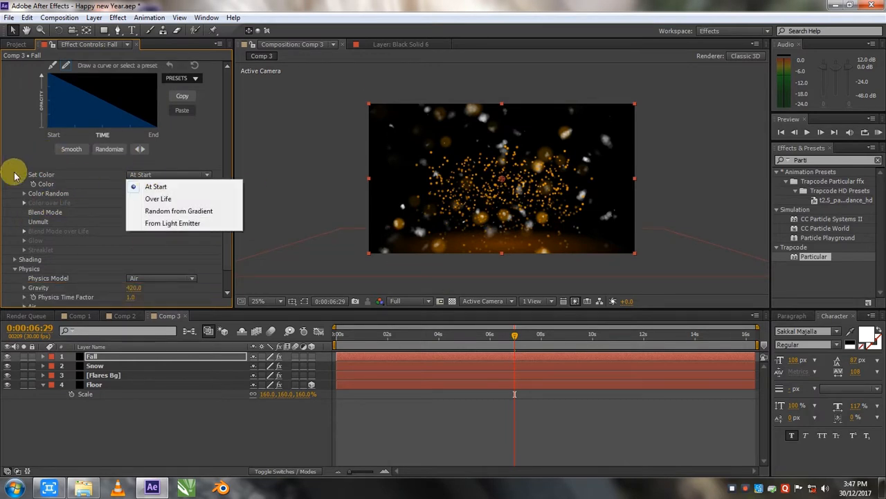
pyautogui.click(141, 199)
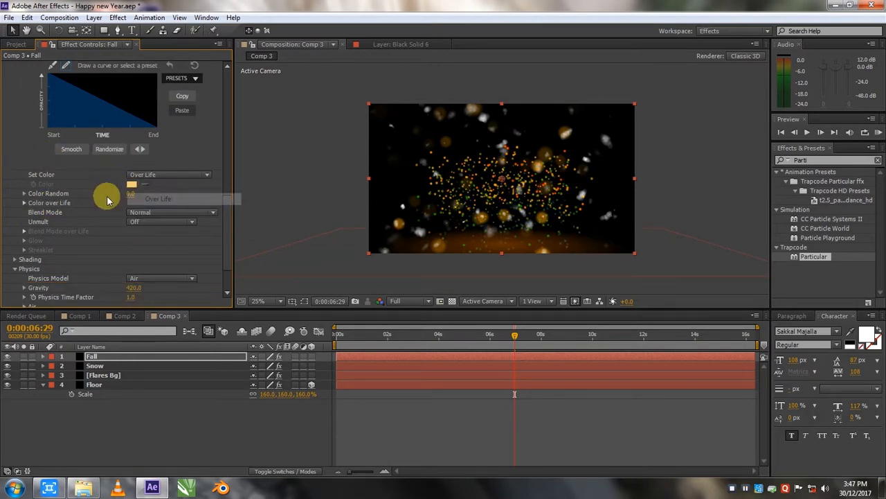
pyautogui.click(25, 204)
pyautogui.scroll(-1, 139, 211)
pyautogui.click(177, 205)
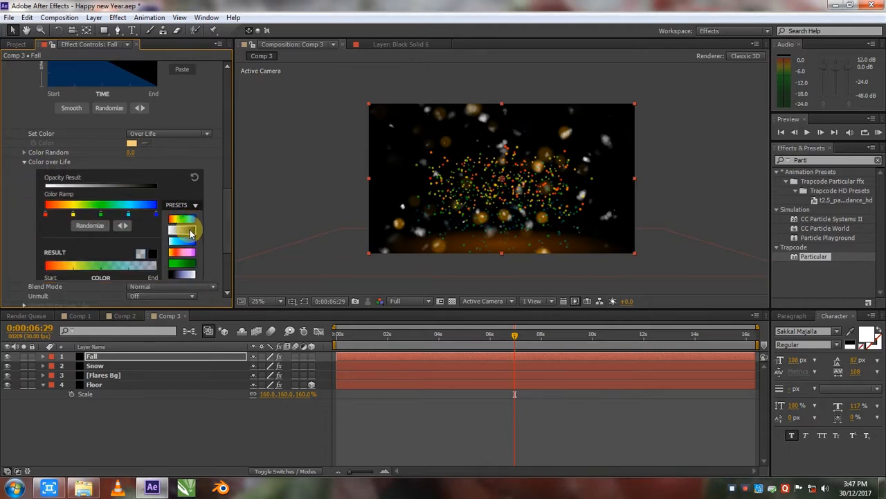
pyautogui.click(191, 231)
pyautogui.click(176, 205)
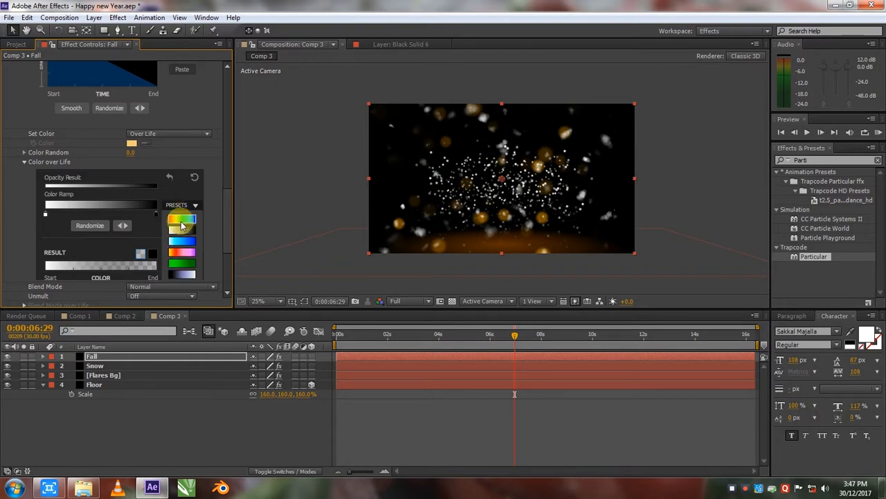
pyautogui.click(181, 252)
pyautogui.click(178, 205)
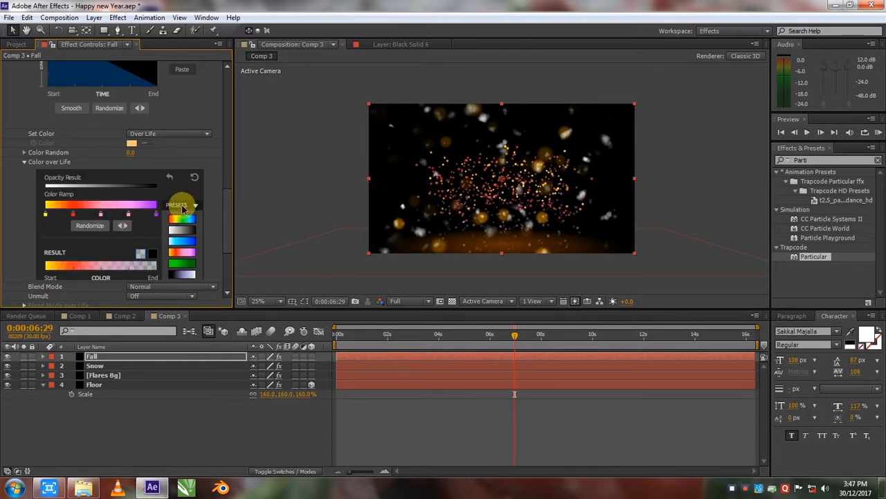
# Recolor the fourth color ramp stop to light orange FFC180 and the last stop to dark orange 9E3806
pyautogui.doubleClick(128, 215)
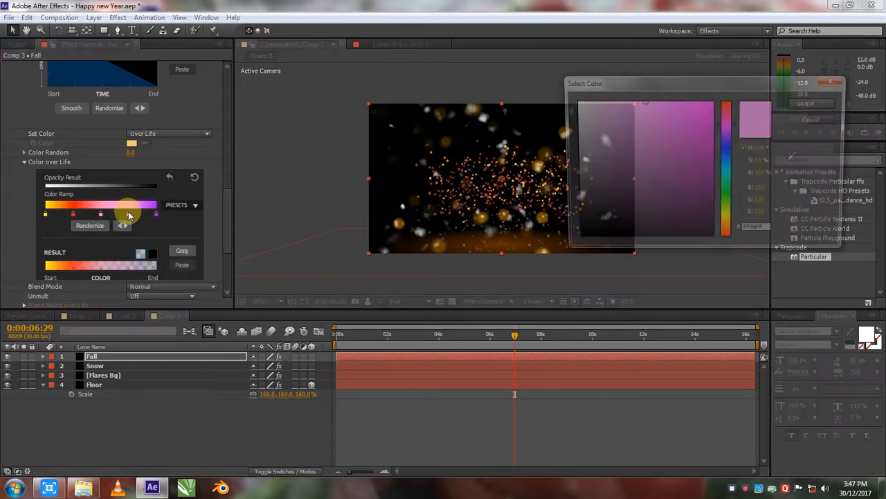
pyautogui.moveTo(726, 186); pyautogui.dragTo(728, 229)
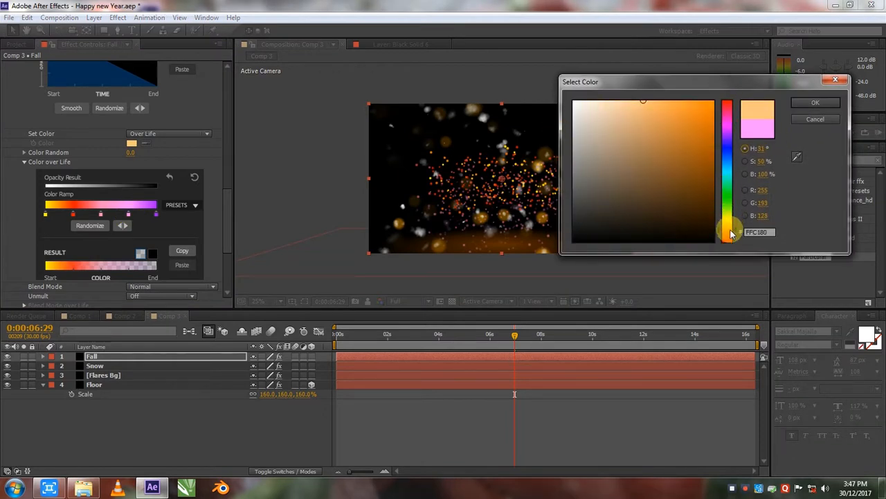
pyautogui.click(811, 104)
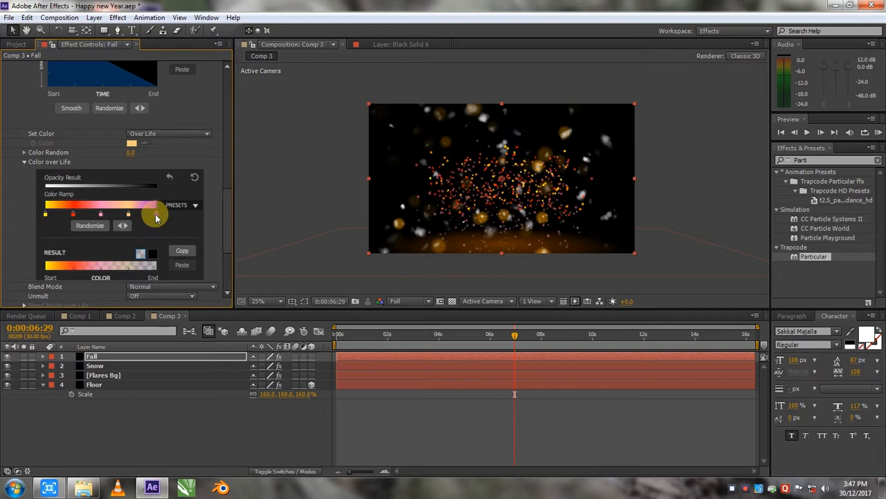
pyautogui.doubleClick(156, 216)
pyautogui.click(727, 235)
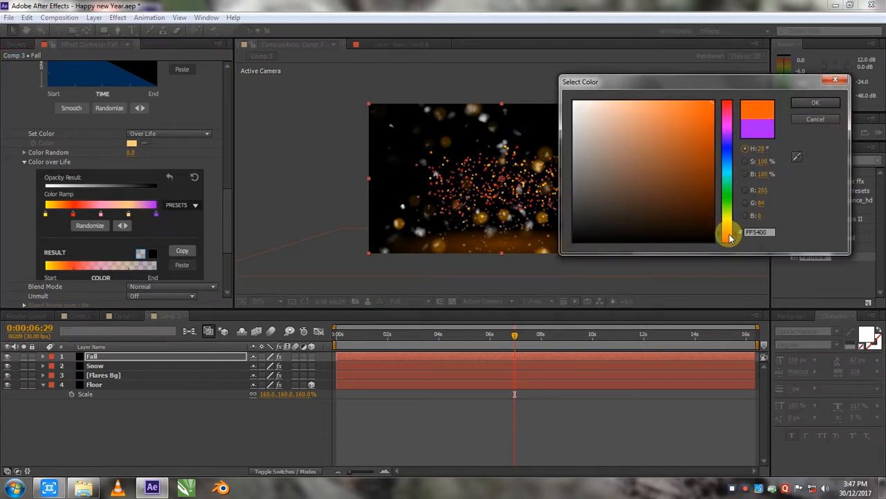
pyautogui.moveTo(659, 138)
pyautogui.mouseDown()
pyautogui.moveTo(706, 170)
pyautogui.moveTo(708, 154)
pyautogui.mouseUp()
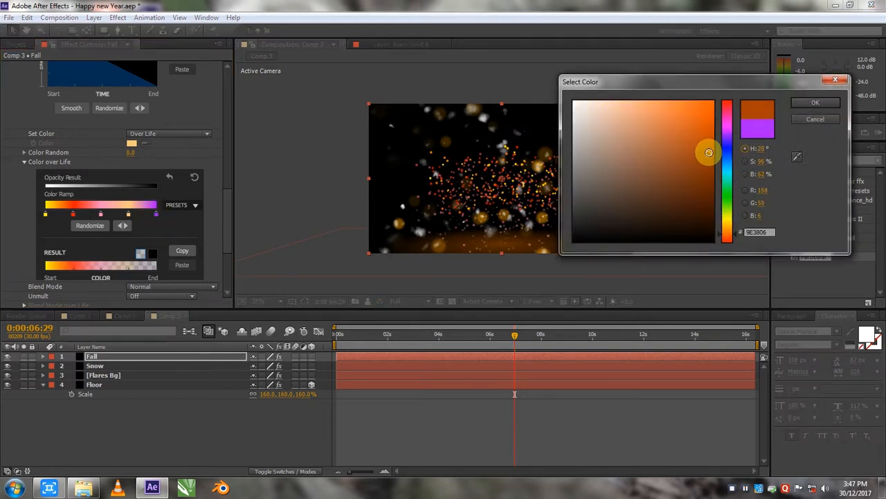
pyautogui.click(815, 104)
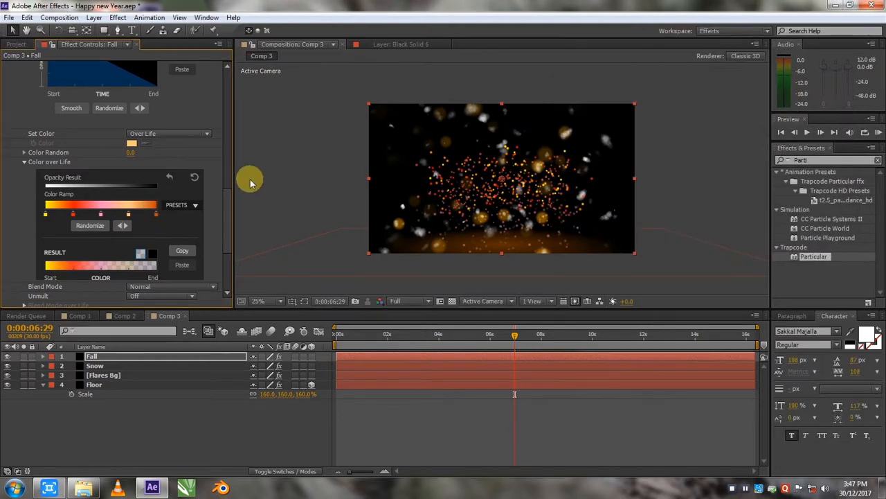
# Recolor the middle color ramp stop to orange FF5400 and the second stop to FF7200
pyautogui.doubleClick(100, 215)
pyautogui.moveTo(727, 212); pyautogui.dragTo(728, 238)
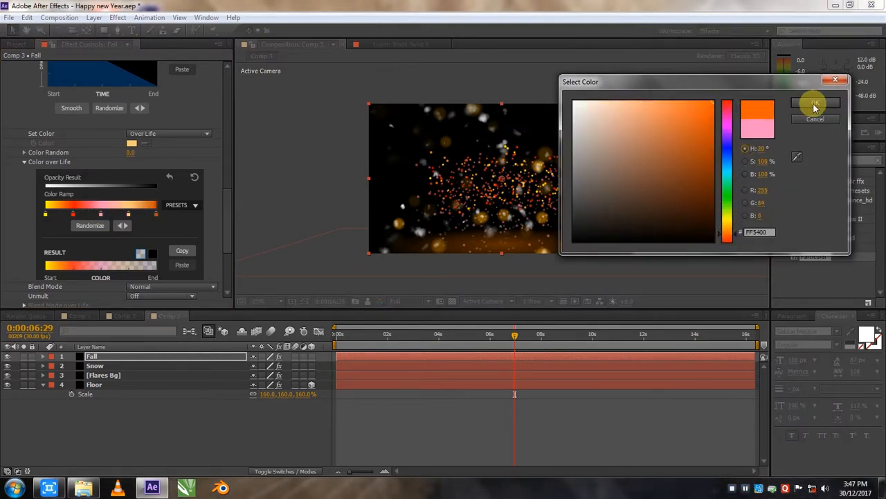
pyautogui.click(813, 103)
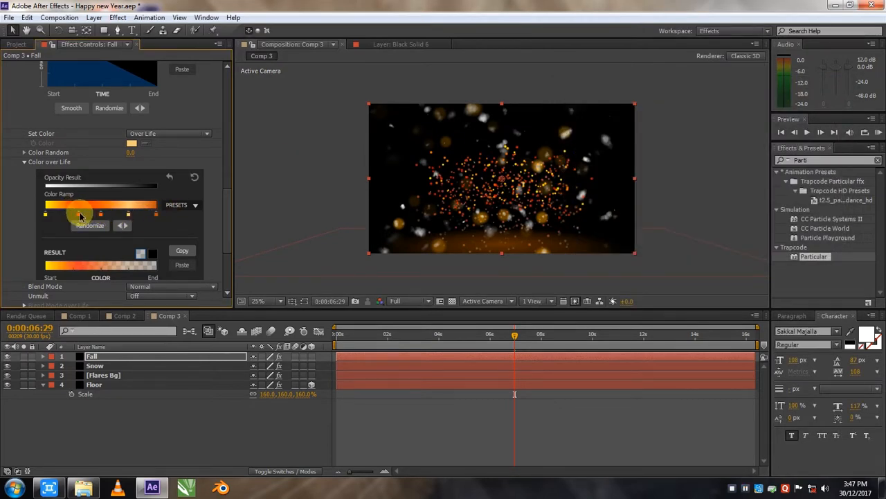
pyautogui.doubleClick(79, 215)
pyautogui.moveTo(718, 223); pyautogui.dragTo(728, 231)
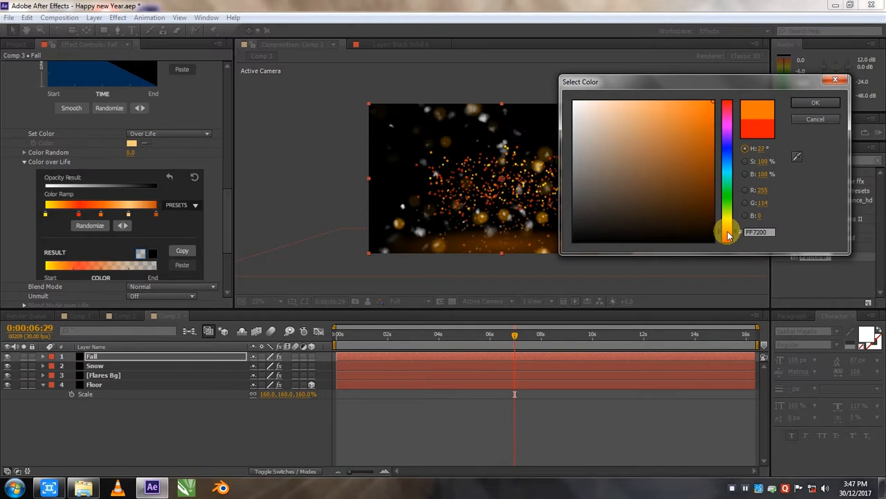
pyautogui.click(805, 102)
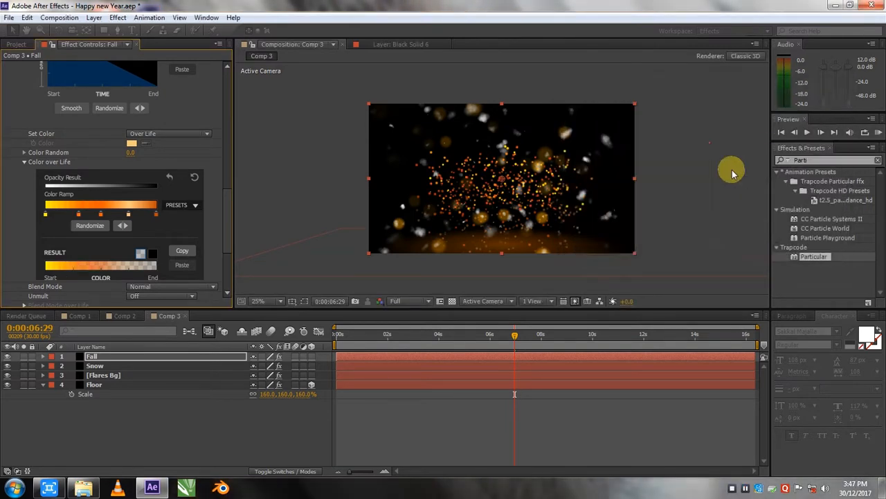
pyautogui.scroll(15, 88, 195)
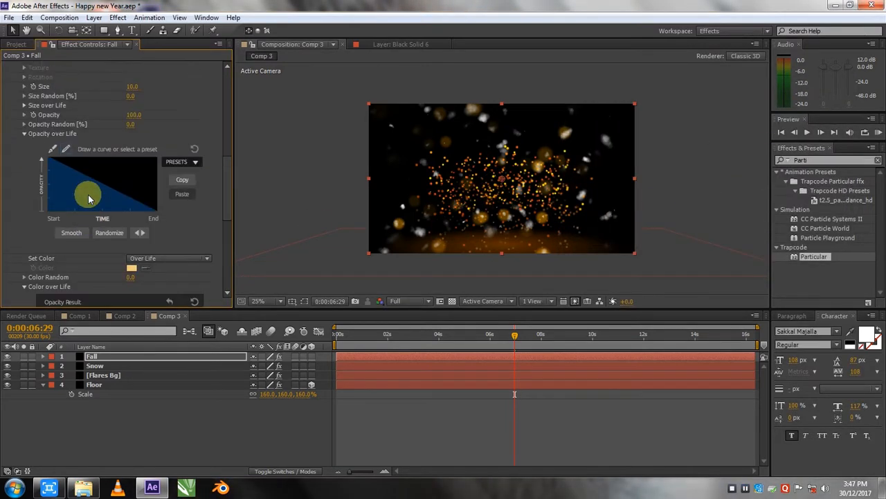
pyautogui.press(',')
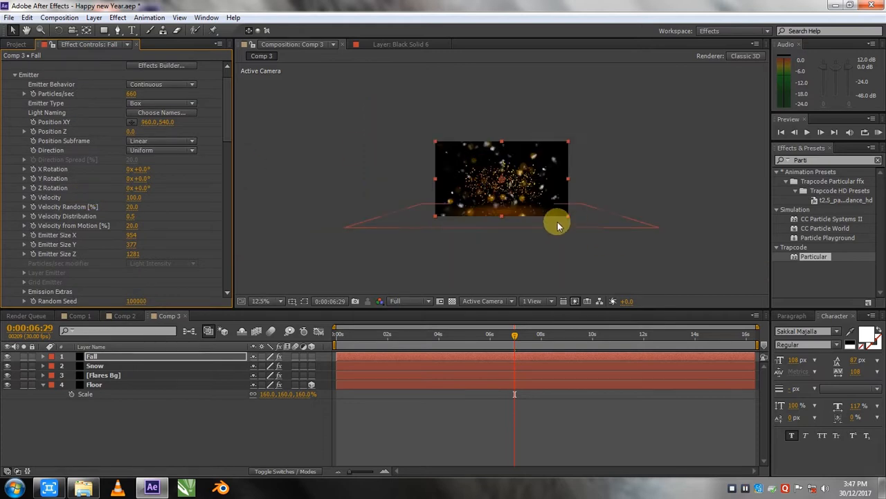
# Scale the Fall layer down to 64% and move it slightly down and left in the composition
pyautogui.click(89, 356)
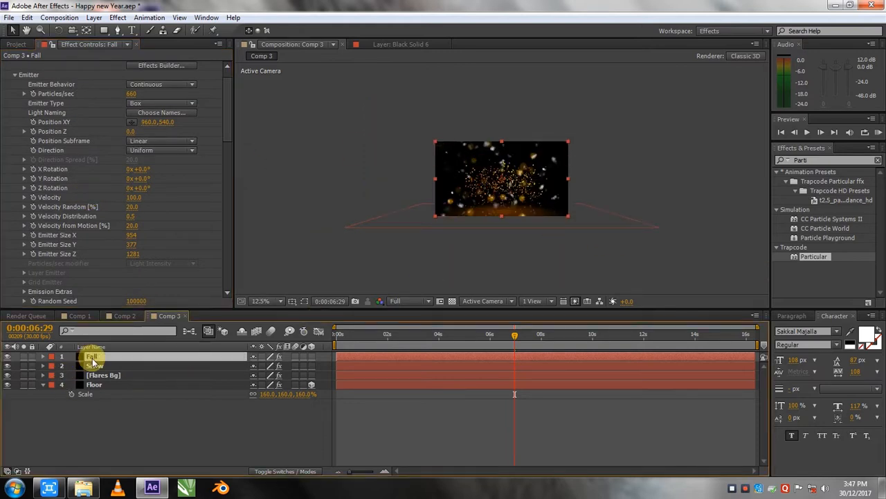
pyautogui.press('s')
pyautogui.moveTo(272, 369); pyautogui.dragTo(254, 362)
pyautogui.press('.')
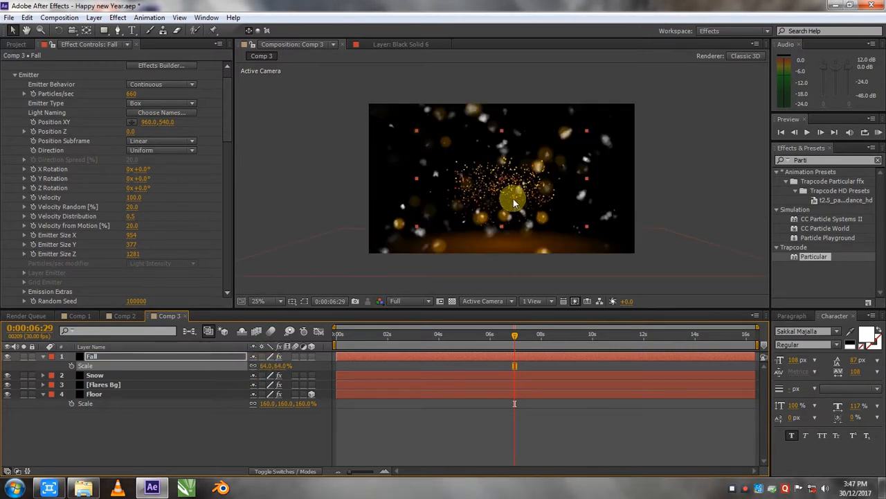
pyautogui.moveTo(512, 195); pyautogui.dragTo(403, 257)
pyautogui.moveTo(519, 338); pyautogui.dragTo(529, 336)
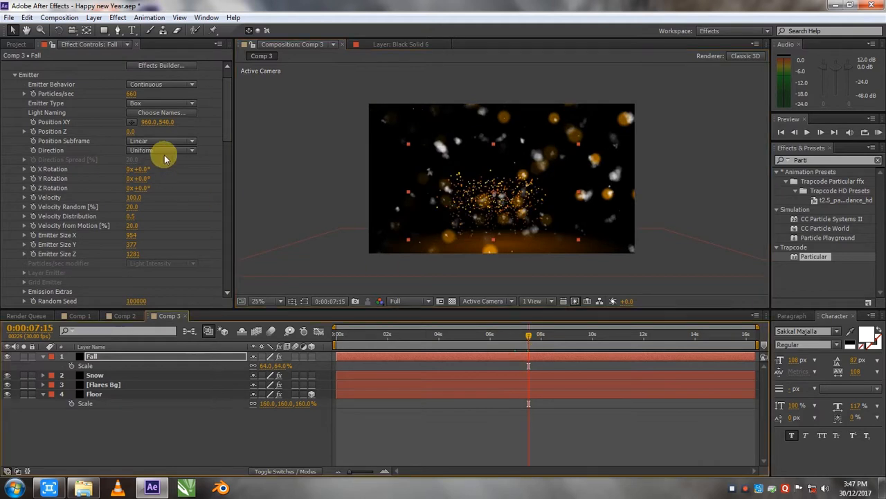
# Set the Fall emitter's Velocity to 140 and Velocity Random to 100%, and move the current time to 0:00:09:09
pyautogui.scroll(1, 153, 154)
pyautogui.moveTo(132, 217); pyautogui.dragTo(284, 227)
pyautogui.moveTo(528, 337); pyautogui.dragTo(574, 336)
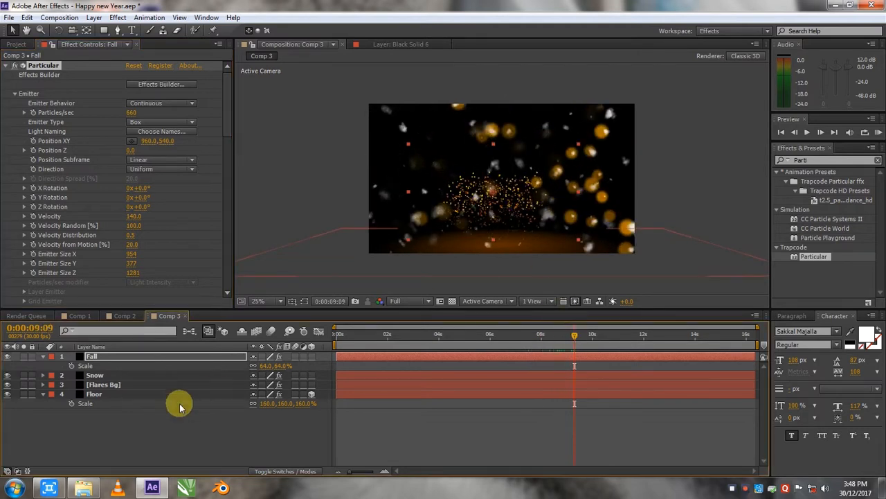
# Try a lower opacity on the Floor layer and undo it
pyautogui.click(95, 393)
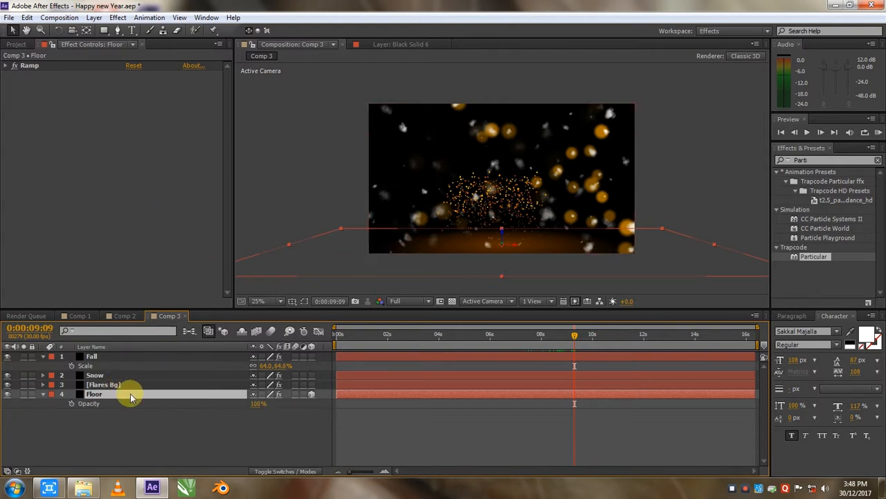
pyautogui.hotkey('alt', 'shift', 't')
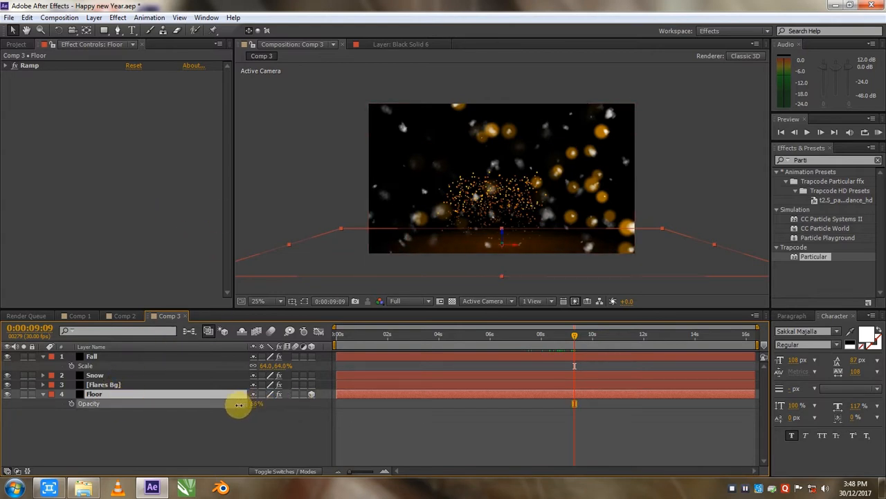
pyautogui.hotkey('ctrl', 'z')
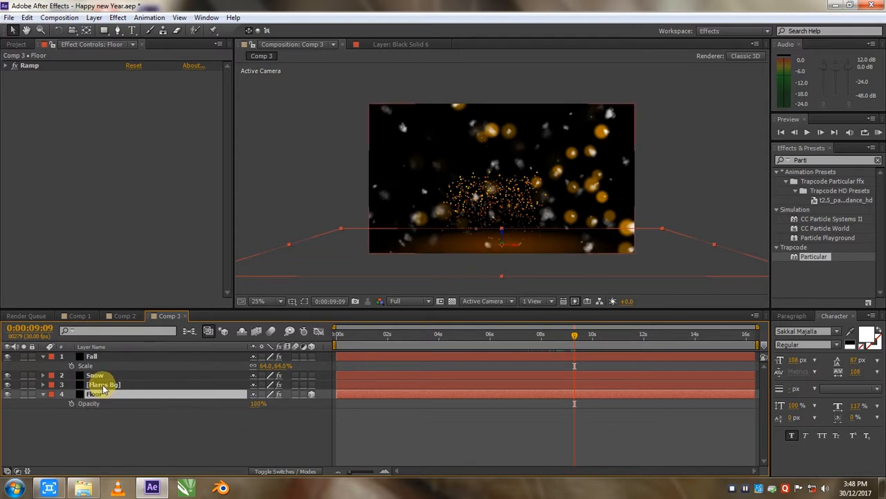
# Lower the Flares Bg layer's opacity to 45% and the Snow layer's opacity to 67%
pyautogui.click(104, 387)
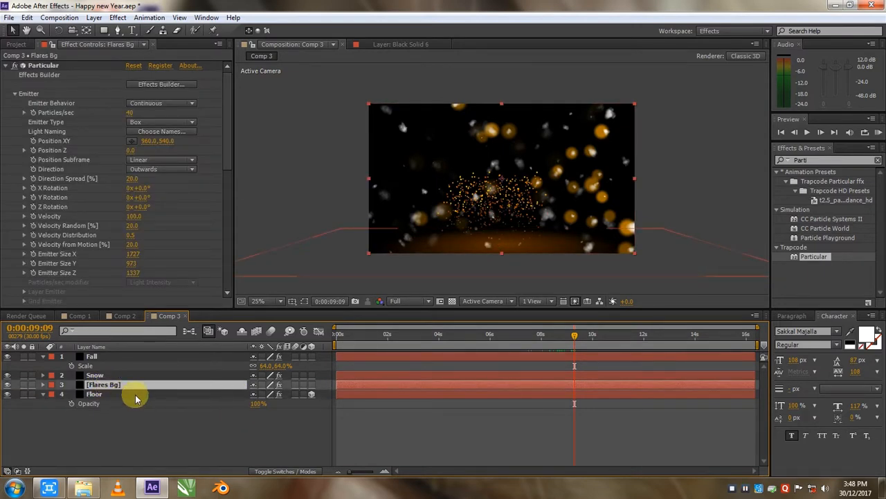
pyautogui.hotkey('alt', 'shift', 't')
pyautogui.moveTo(267, 393); pyautogui.dragTo(222, 396)
pyautogui.click(116, 376)
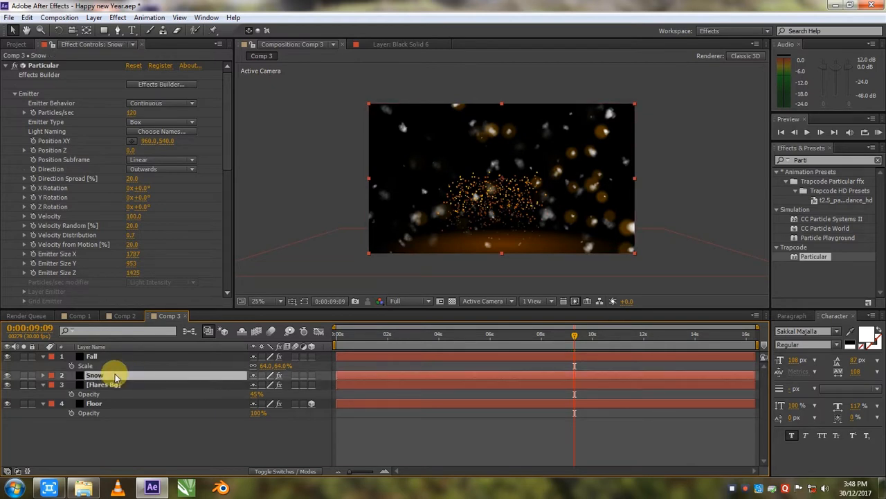
pyautogui.hotkey('alt', 'shift', 't')
pyautogui.moveTo(251, 381); pyautogui.dragTo(238, 384)
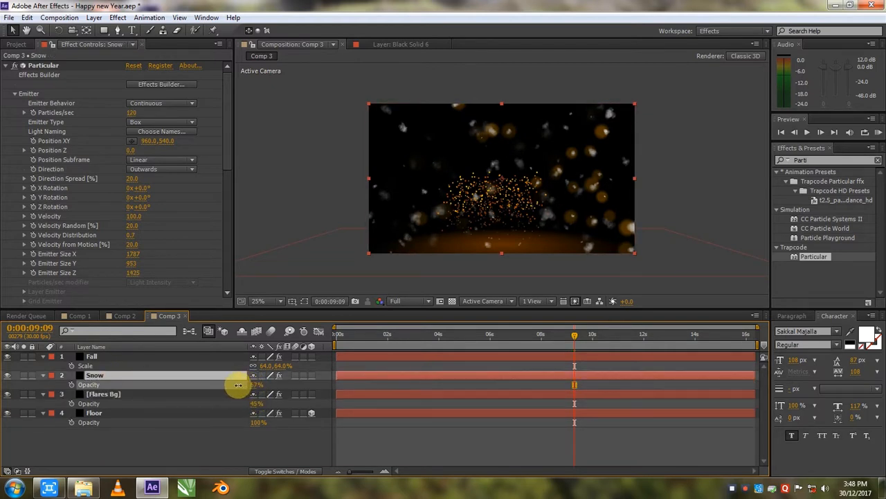
pyautogui.click(176, 436)
# Collapse the properties of the Snow, Flares Bg and Floor layers and move the current time to 0:00:10:05
pyautogui.click(91, 358)
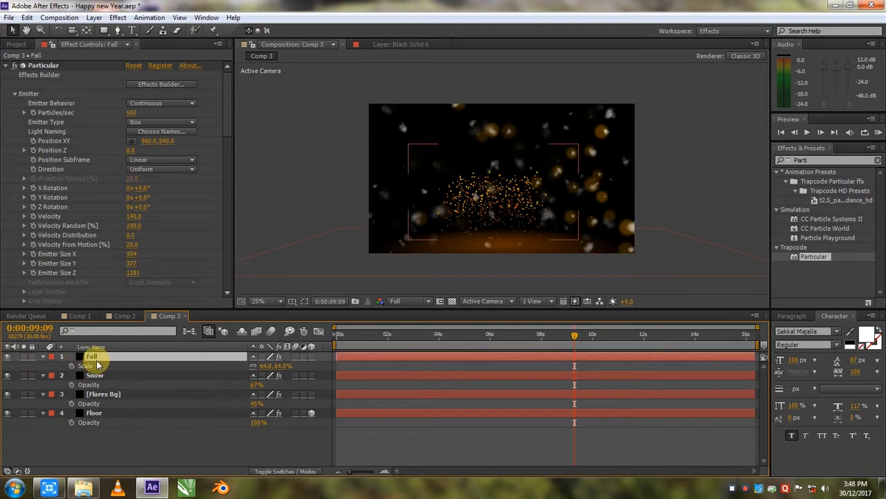
pyautogui.click(43, 379)
pyautogui.click(43, 375)
pyautogui.click(43, 375)
pyautogui.click(43, 376)
pyautogui.click(44, 385)
pyautogui.click(44, 394)
pyautogui.moveTo(574, 335); pyautogui.dragTo(599, 344)
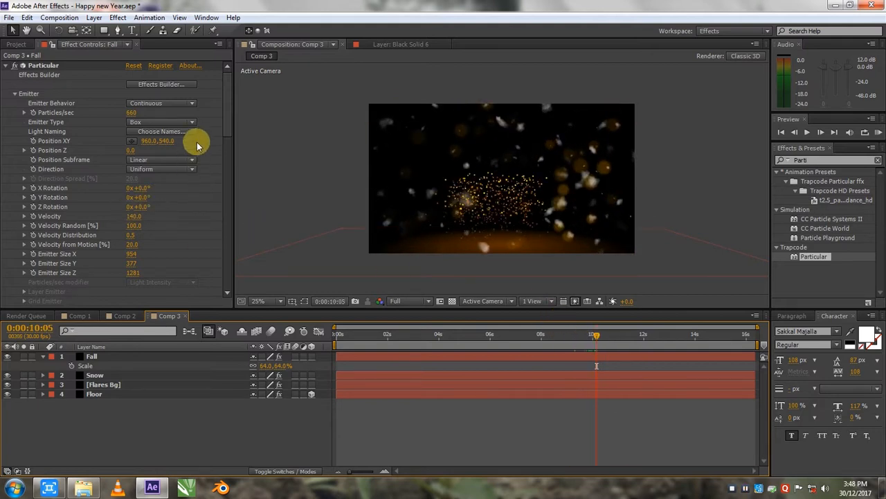
# Set the Aux System of the Fall layer's Particular effect to emit continuously
pyautogui.scroll(1, 464, 200)
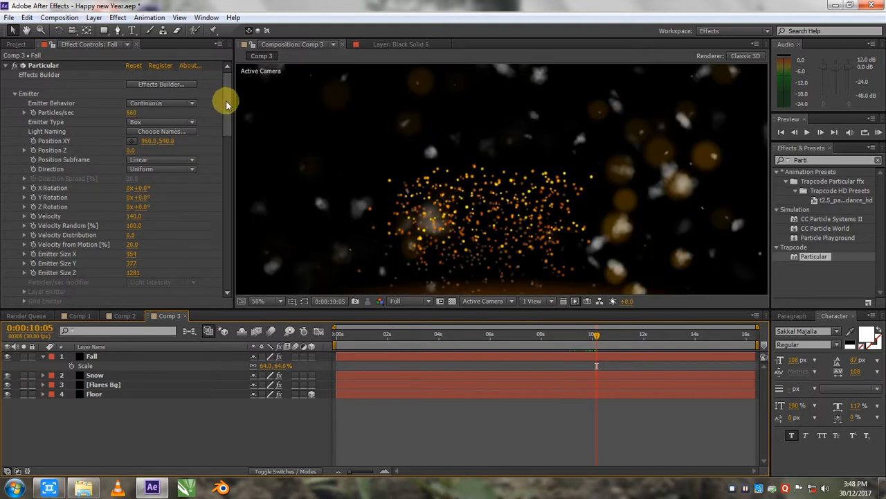
pyautogui.moveTo(224, 99); pyautogui.dragTo(229, 262)
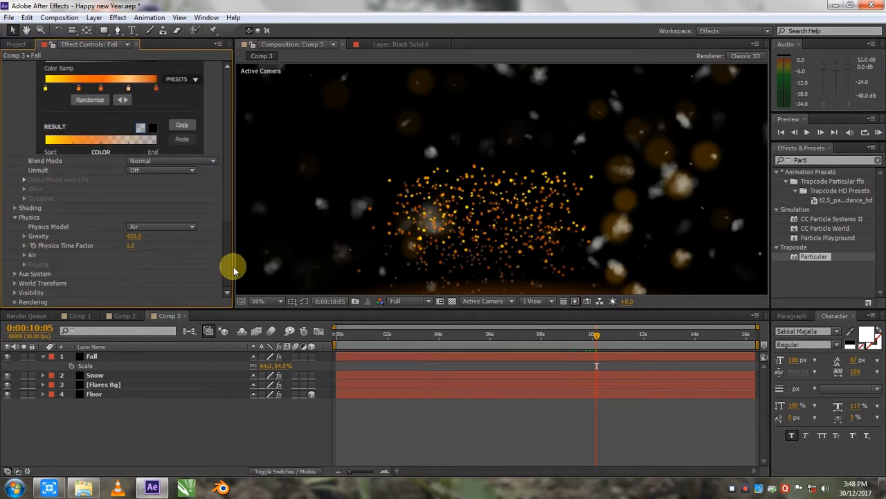
pyautogui.moveTo(461, 207)
pyautogui.mouseDown()
pyautogui.moveTo(451, 171)
pyautogui.moveTo(469, 194)
pyautogui.mouseUp()
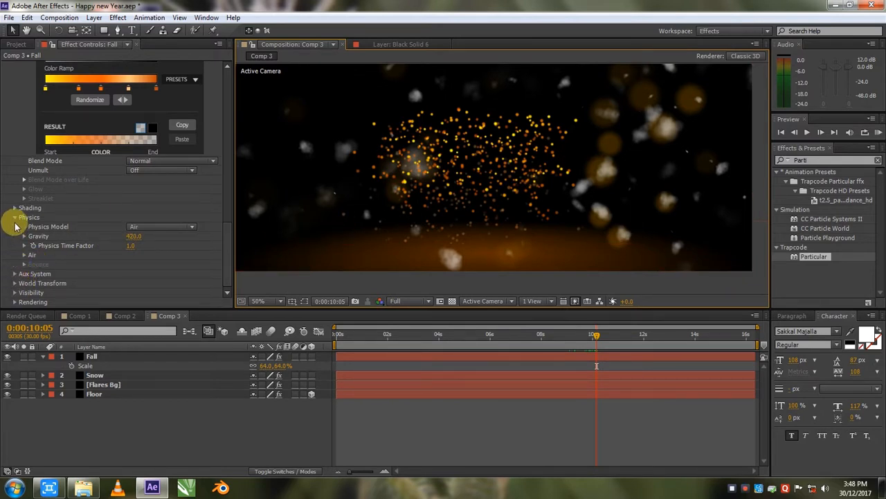
pyautogui.click(14, 276)
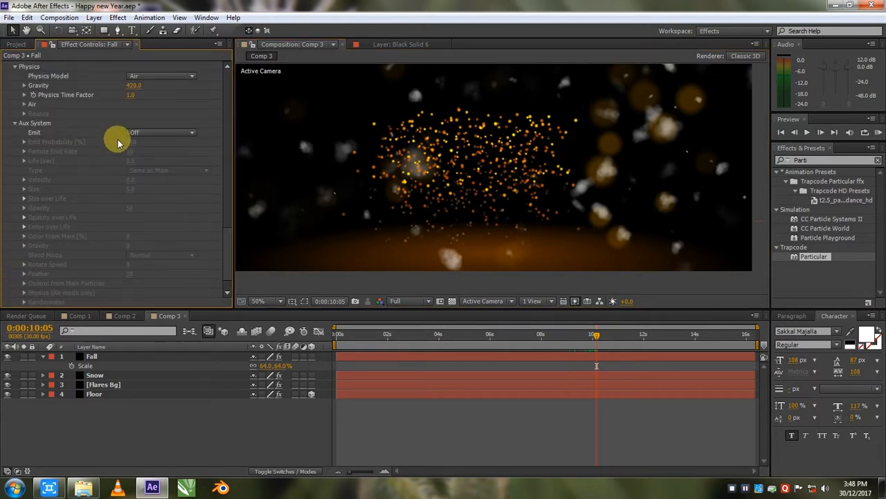
pyautogui.click(171, 133)
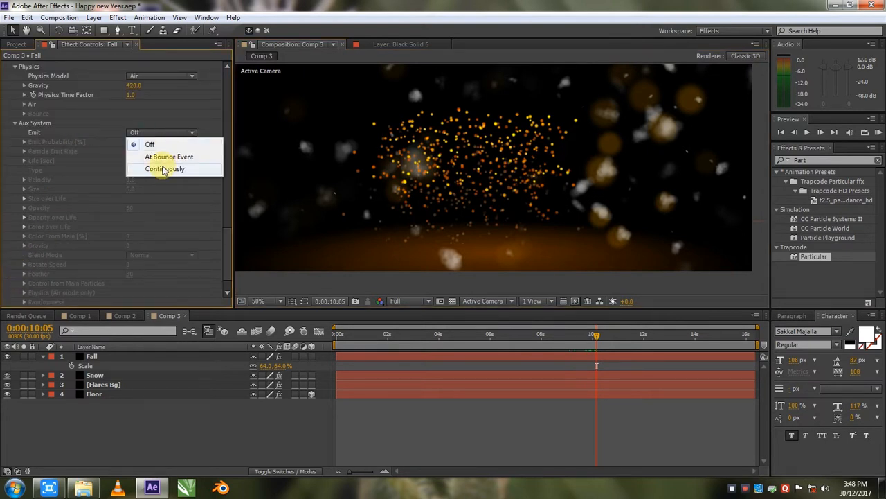
pyautogui.click(164, 170)
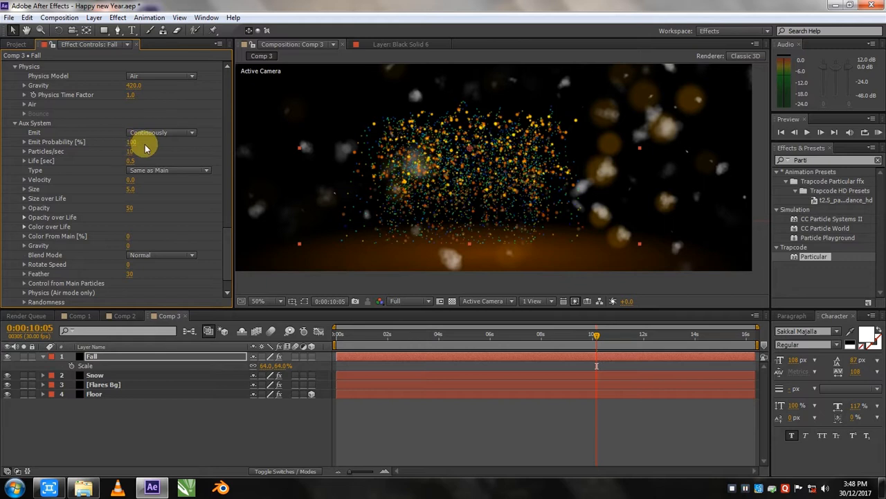
# Set the Fall layer's Aux System Particles/sec to 8
pyautogui.moveTo(130, 151); pyautogui.dragTo(119, 149)
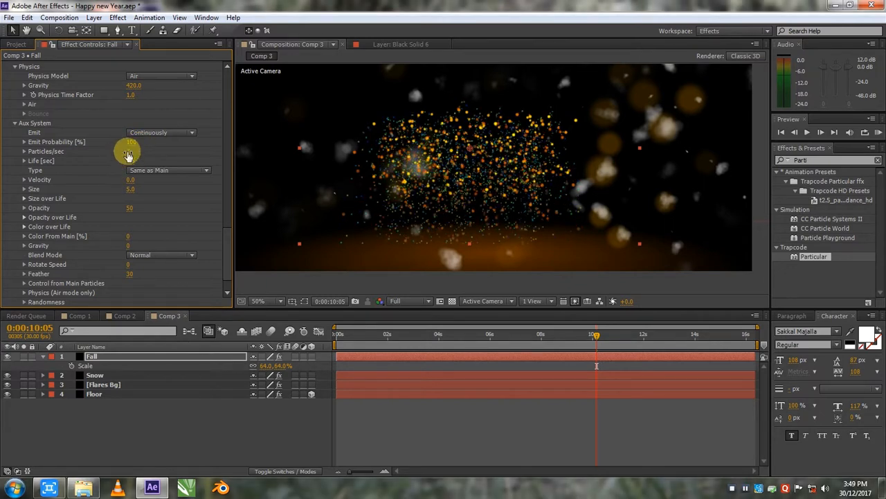
pyautogui.click(129, 151)
pyautogui.write('8')
pyautogui.press('Return')
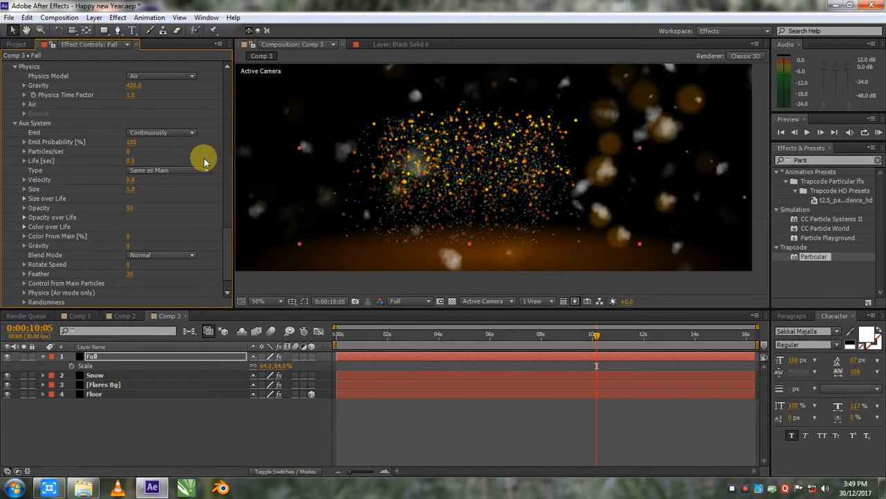
# Try an Aux System particle life of 0.7 seconds and set it back to 0.5 seconds
pyautogui.click(131, 161)
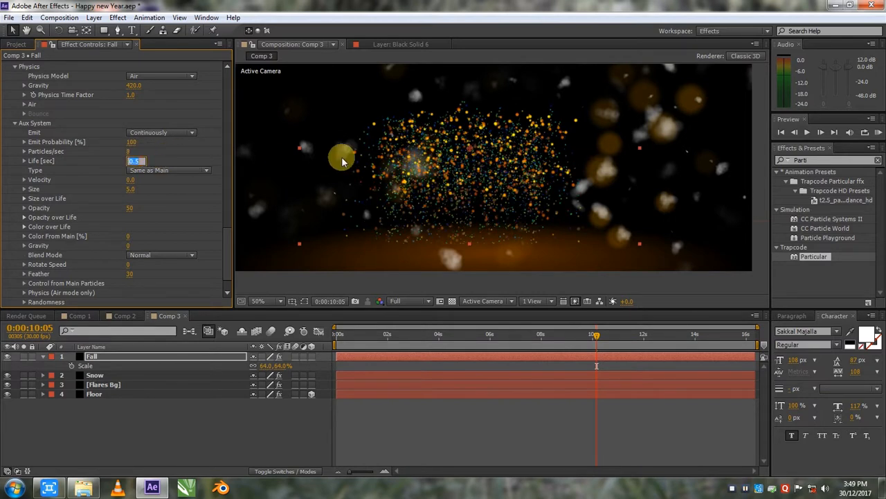
pyautogui.write('.7')
pyautogui.press('Return')
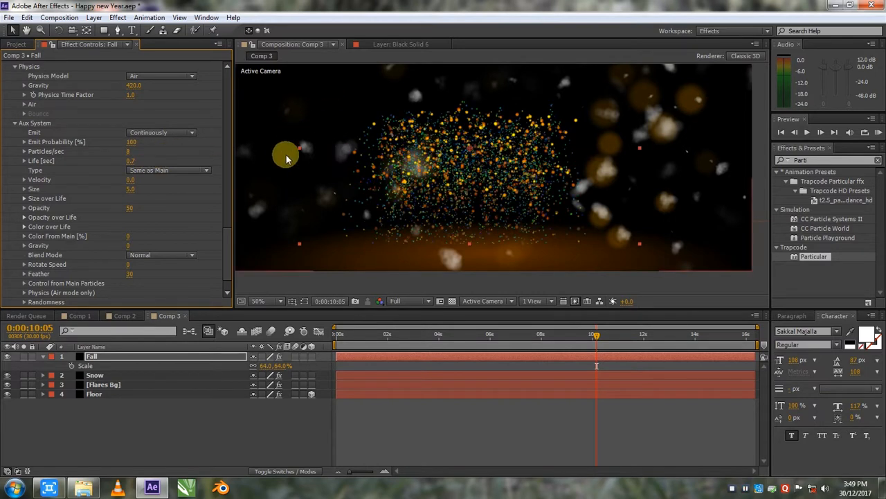
pyautogui.click(134, 161)
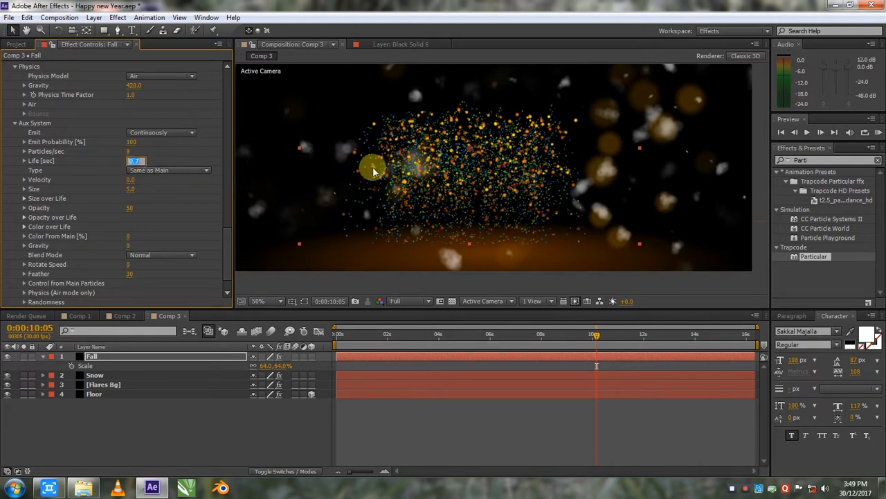
pyautogui.write('.5')
pyautogui.press('Return')
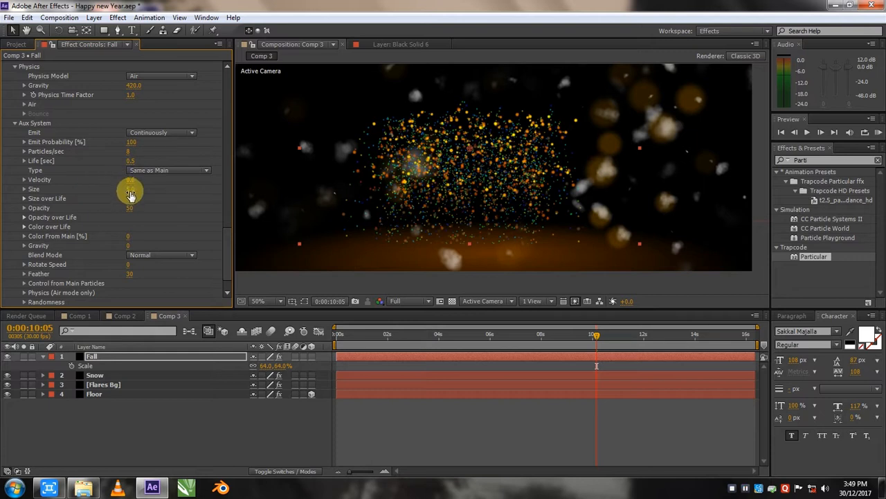
# Apply the linear fade-out preset to the Aux System's Size over Life and set the auxiliary particle Size to 8
pyautogui.scroll(-1, 128, 223)
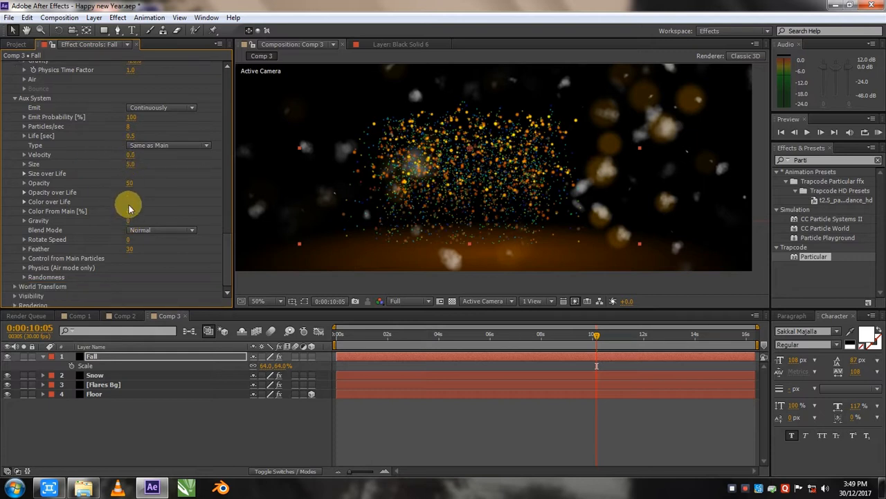
pyautogui.click(25, 173)
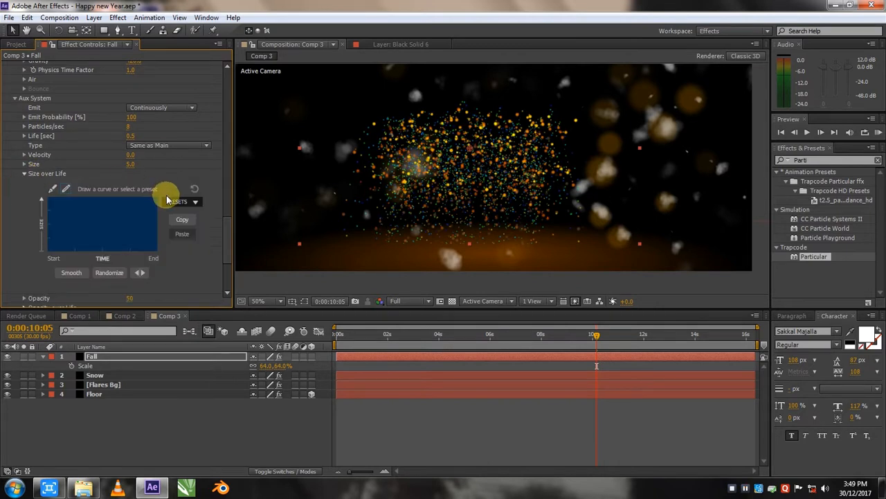
pyautogui.click(176, 201)
pyautogui.click(183, 223)
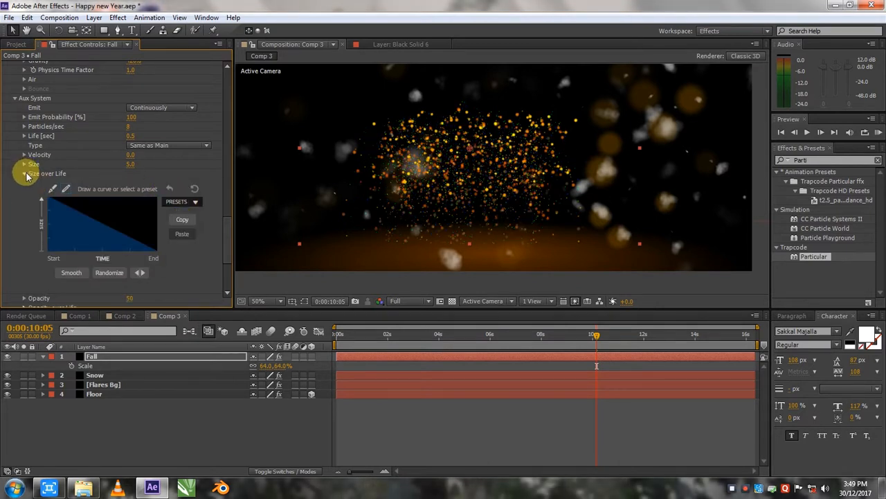
pyautogui.click(25, 173)
pyautogui.moveTo(133, 164); pyautogui.dragTo(134, 164)
pyautogui.click(134, 164)
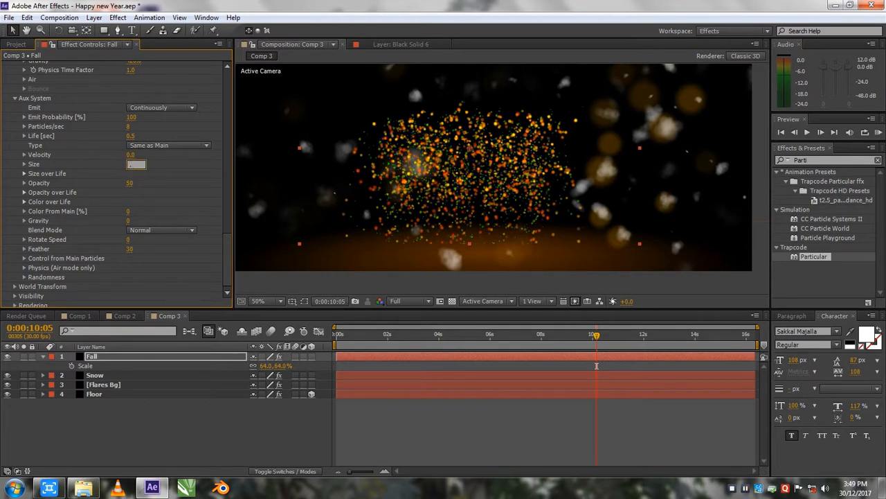
pyautogui.press('Return')
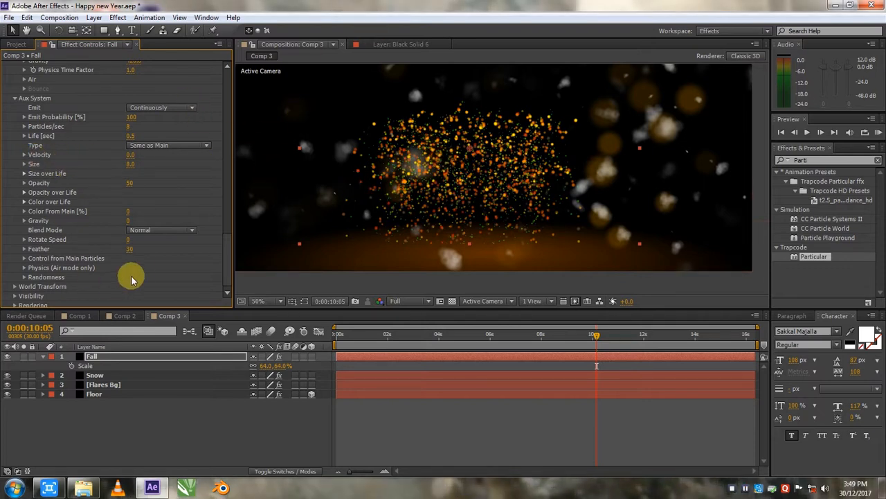
# Apply the linear fade-out preset to the Aux System's Opacity over Life
pyautogui.click(23, 192)
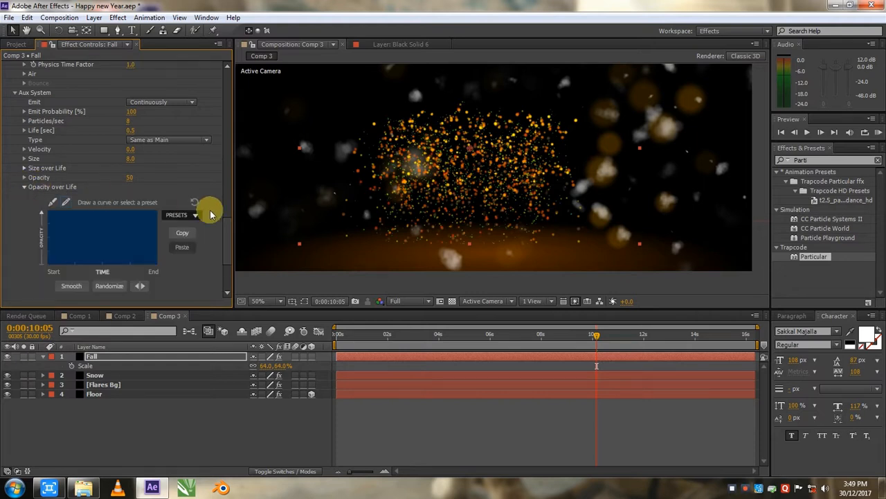
pyautogui.click(187, 241)
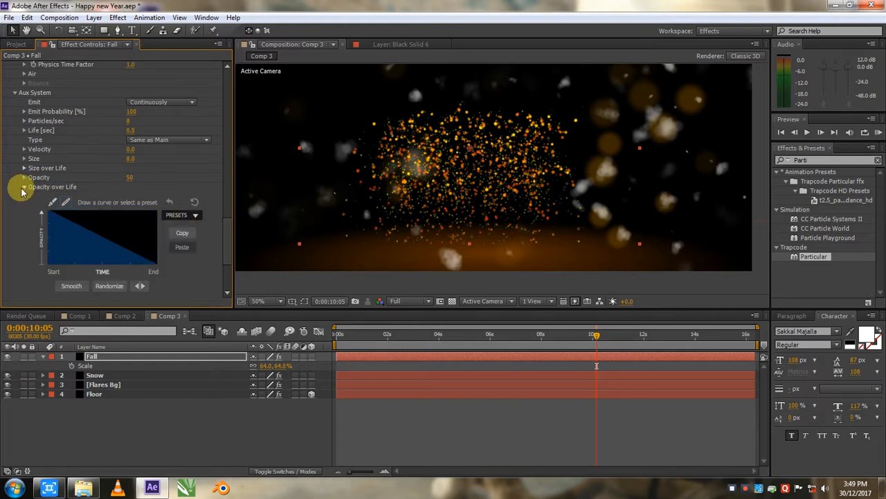
pyautogui.click(24, 187)
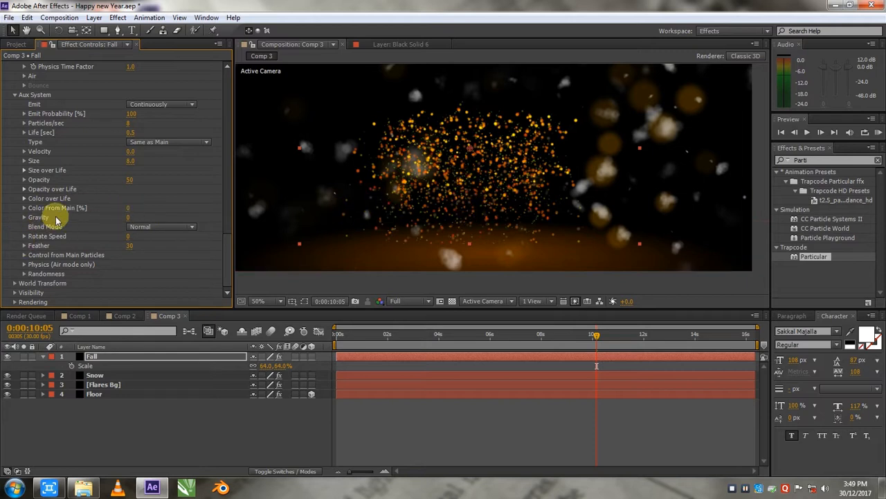
pyautogui.click(23, 198)
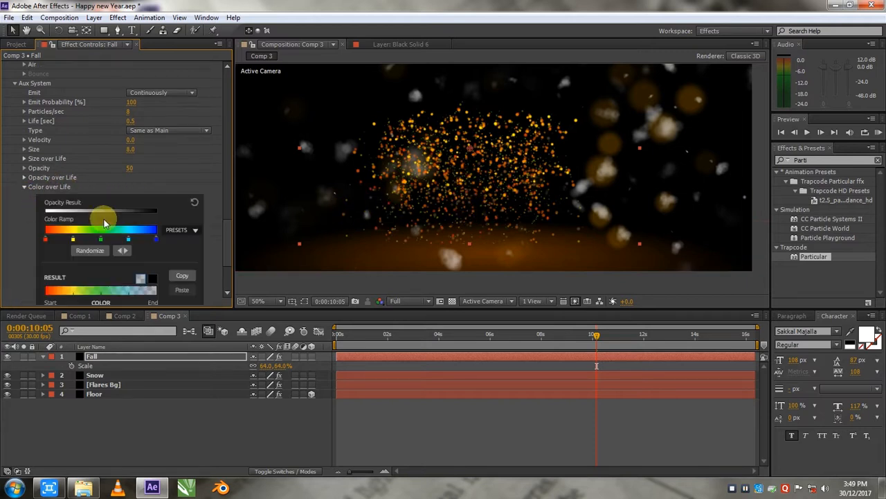
pyautogui.click(173, 230)
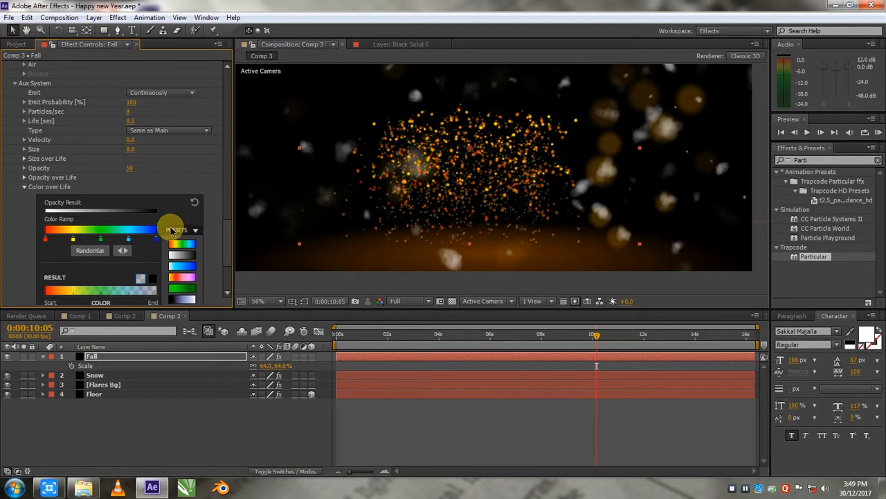
pyautogui.click(24, 188)
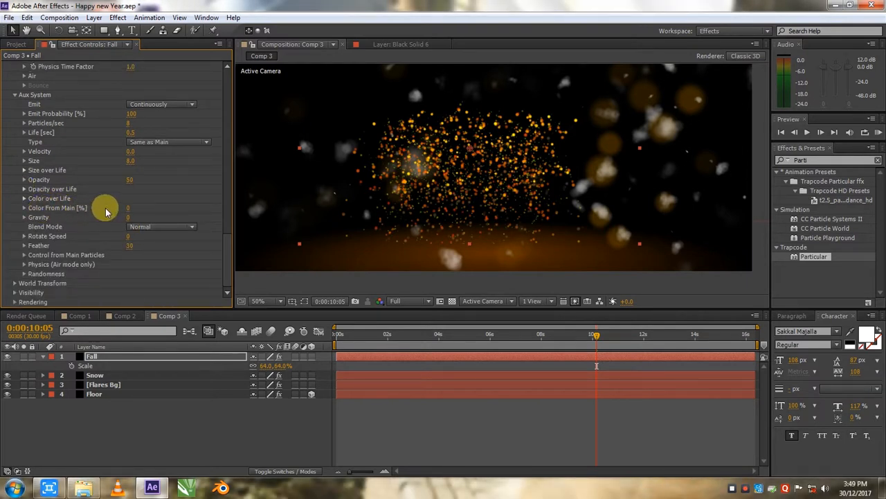
# Set the Fall layer's Aux System Color From Main to 100% and its Particles/sec to 10
pyautogui.moveTo(128, 207); pyautogui.dragTo(292, 209)
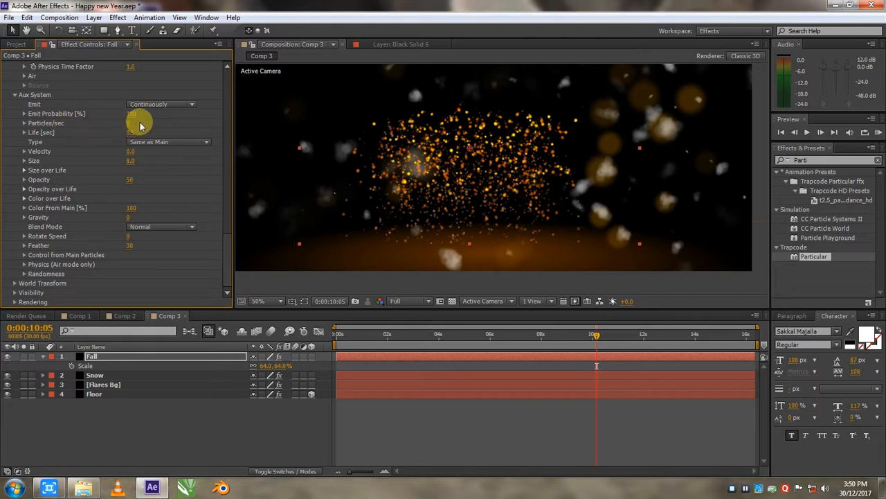
pyautogui.moveTo(137, 125)
pyautogui.mouseDown()
pyautogui.moveTo(184, 131)
pyautogui.moveTo(145, 136)
pyautogui.mouseUp()
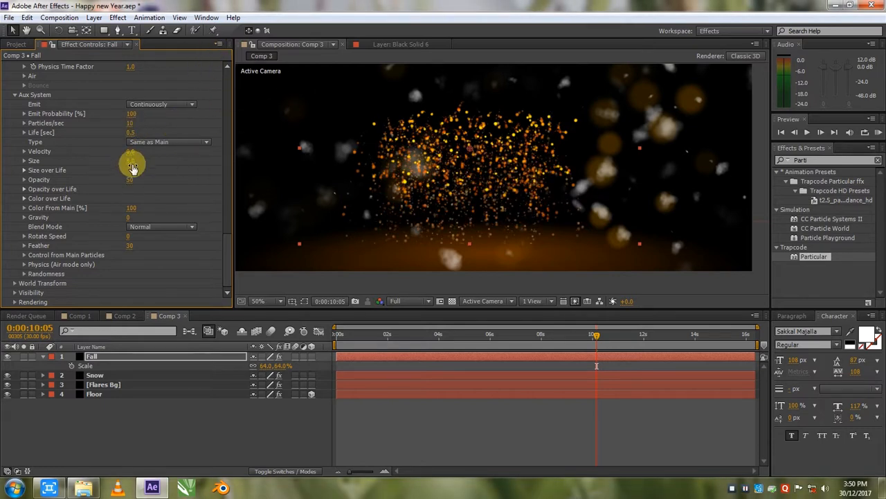
pyautogui.moveTo(131, 184); pyautogui.dragTo(100, 153)
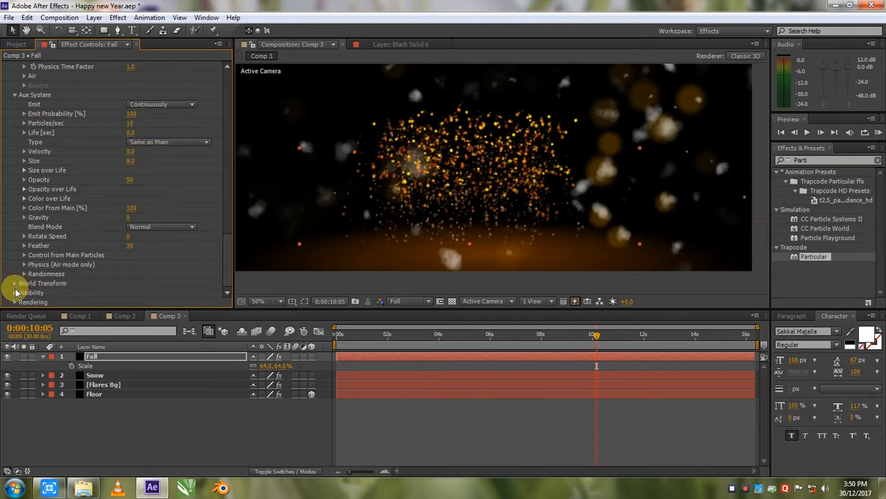
# Look through the Visibility, Emitter, Particle and Shading settings of the Fall layer's Particular effect
pyautogui.click(17, 293)
pyautogui.scroll(-3, 17, 291)
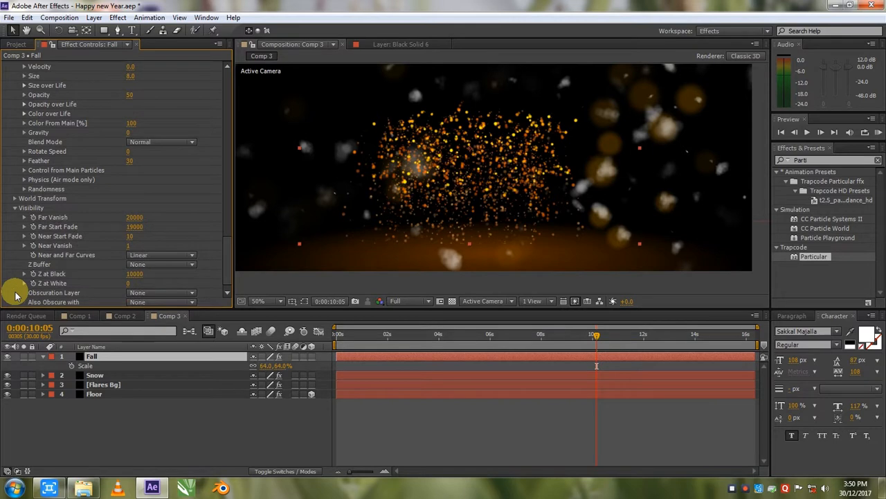
pyautogui.scroll(-1, 70, 254)
pyautogui.click(15, 190)
pyautogui.click(16, 190)
pyautogui.scroll(4, 20, 184)
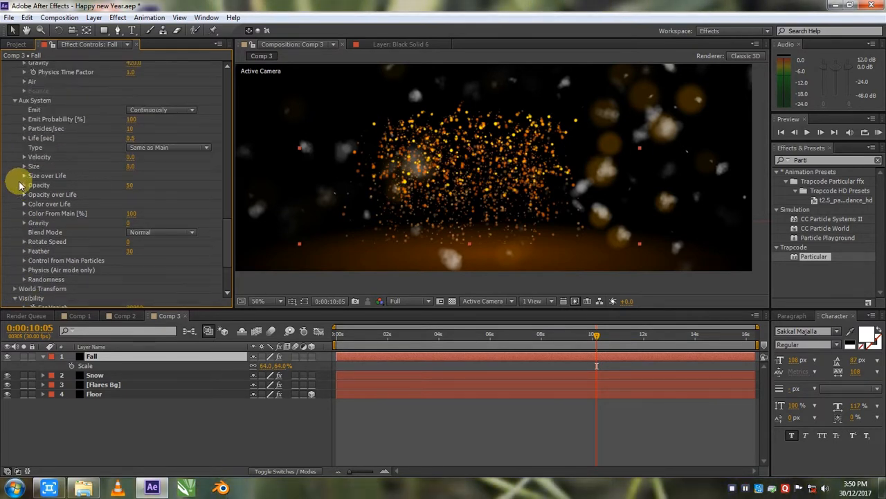
pyautogui.scroll(4, 147, 161)
pyautogui.scroll(10, 147, 161)
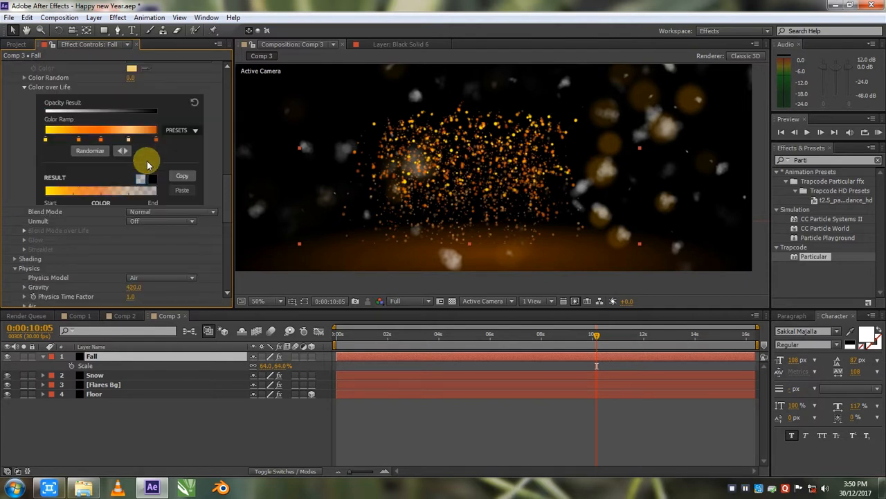
pyautogui.scroll(3, 139, 158)
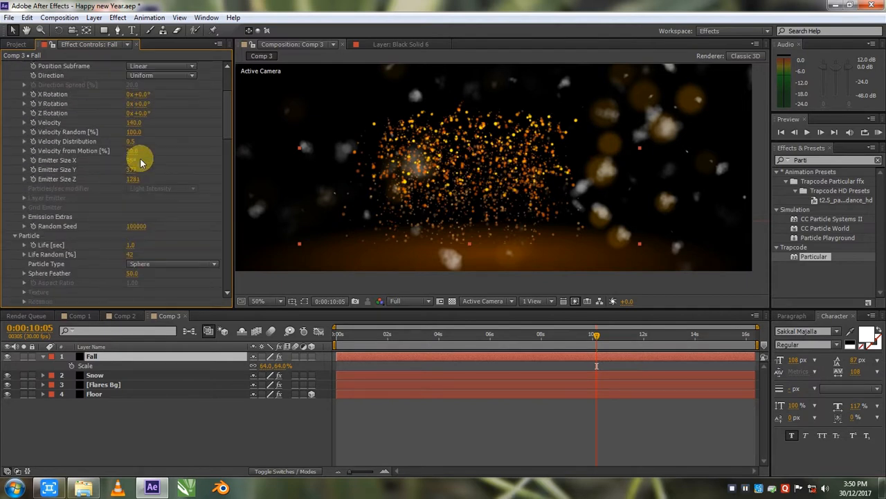
pyautogui.scroll(-12, 43, 196)
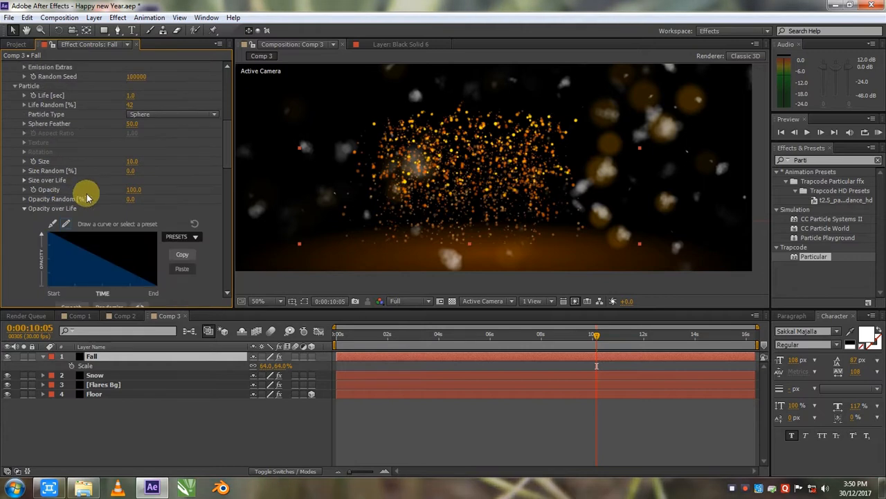
pyautogui.scroll(-5, 144, 211)
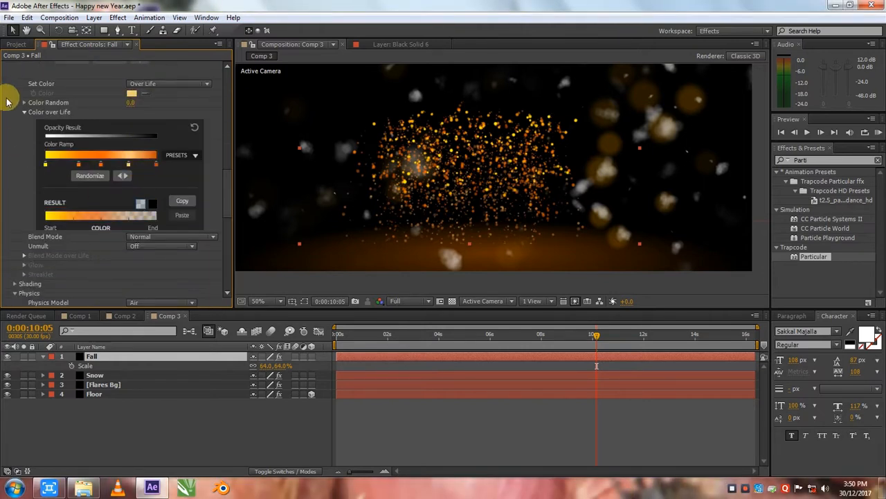
pyautogui.click(25, 112)
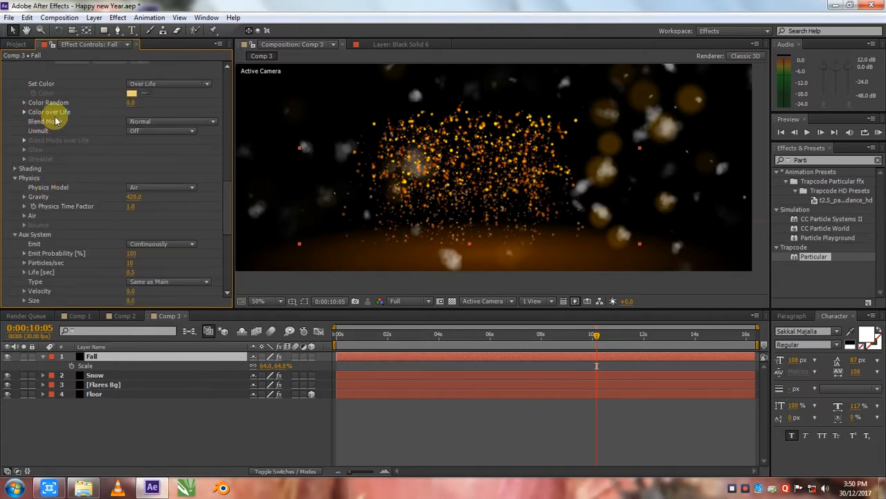
pyautogui.click(15, 169)
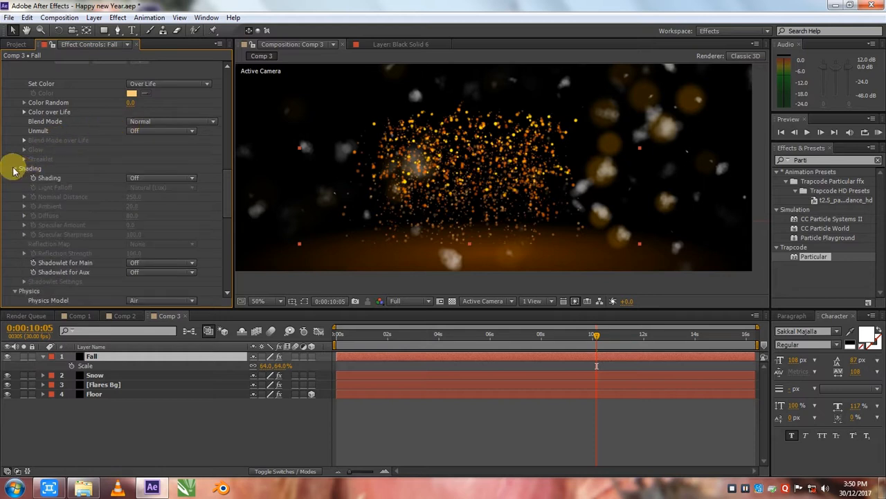
pyautogui.click(14, 169)
pyautogui.scroll(-2, 59, 192)
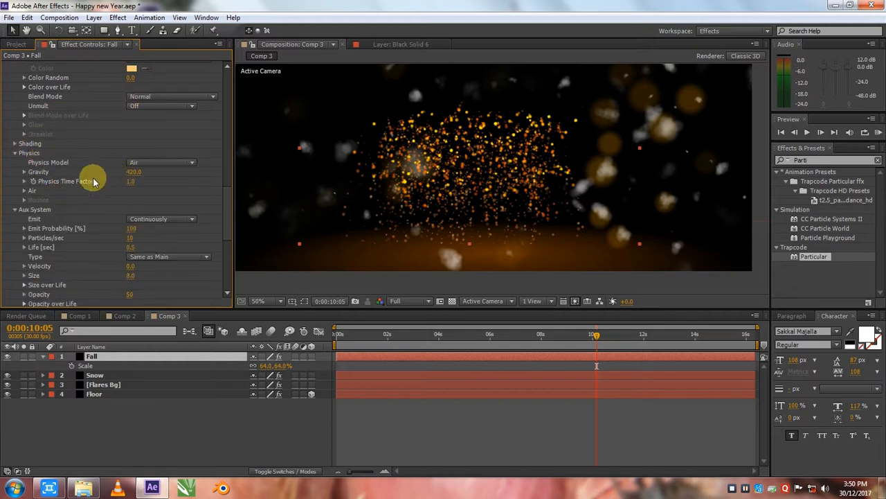
# Switch the Fall layer's Physics Model to Bounce and assign the Floor layer as the bounce Floor Layer
pyautogui.click(23, 199)
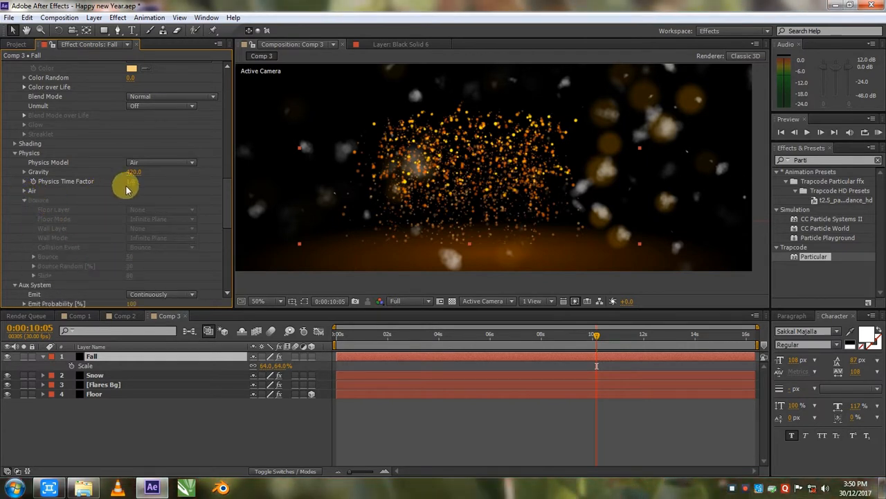
pyautogui.scroll(-2, 54, 236)
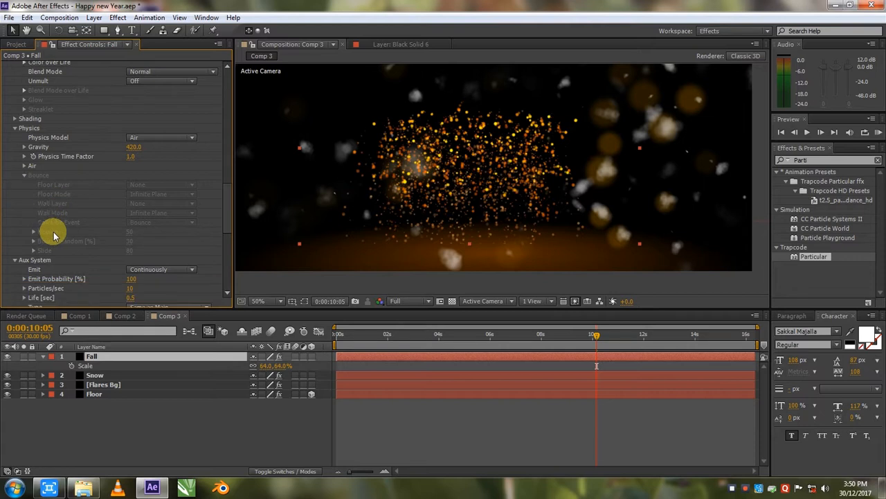
pyautogui.scroll(4, 54, 216)
pyautogui.click(146, 188)
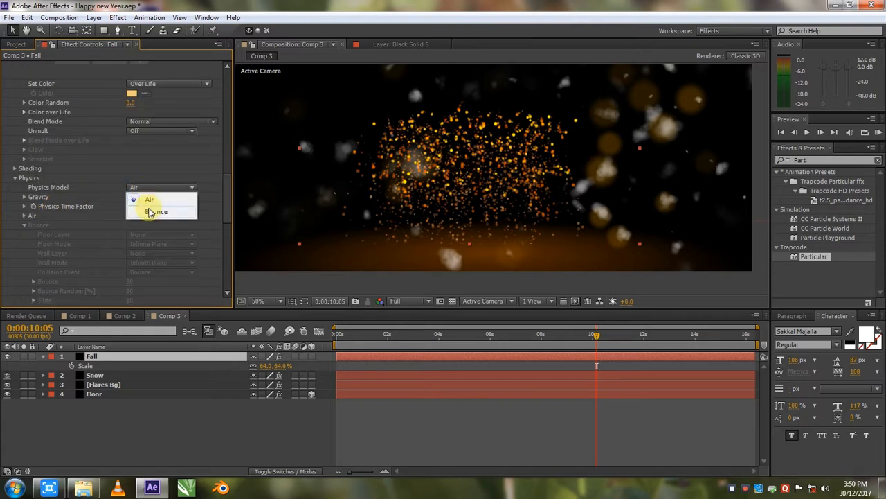
pyautogui.click(152, 212)
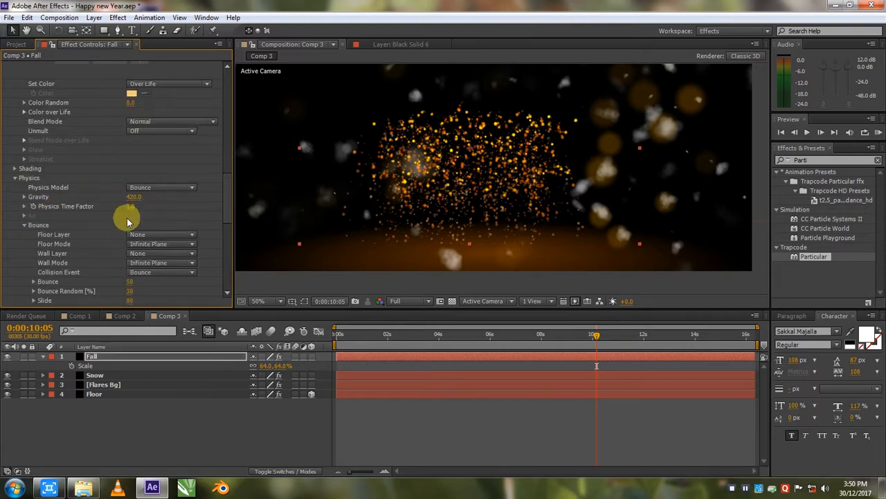
pyautogui.scroll(-2, 99, 217)
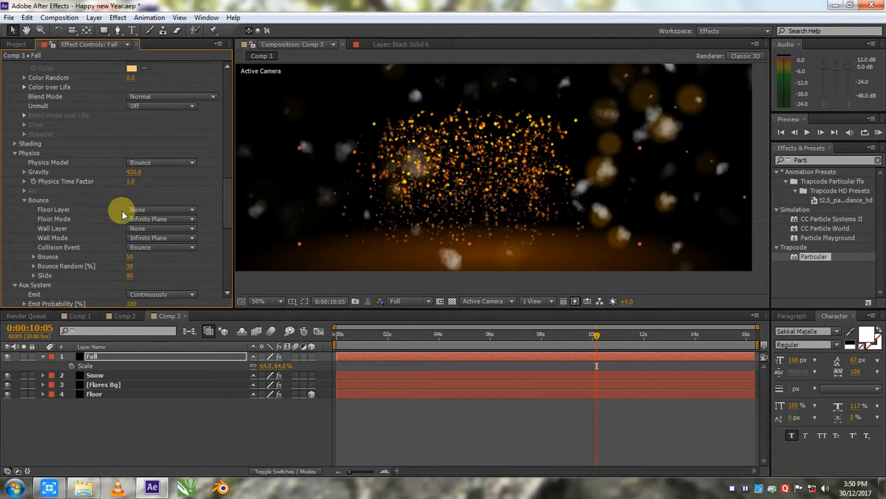
pyautogui.click(151, 211)
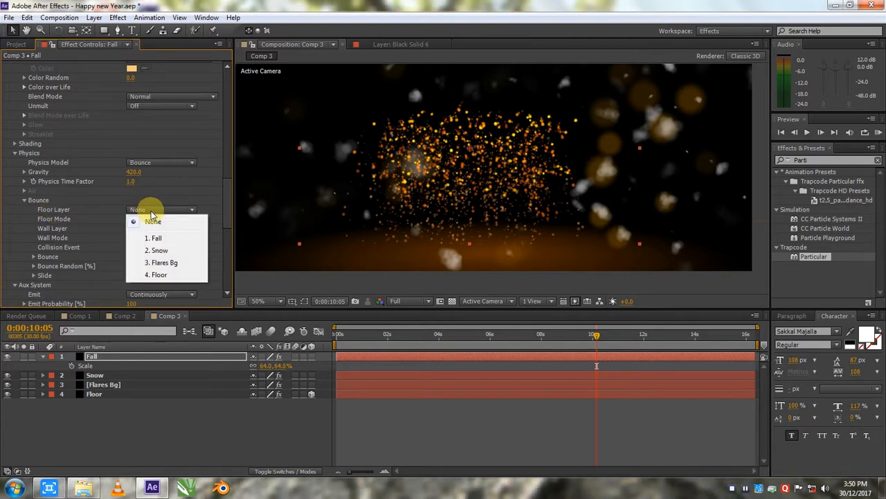
pyautogui.click(165, 276)
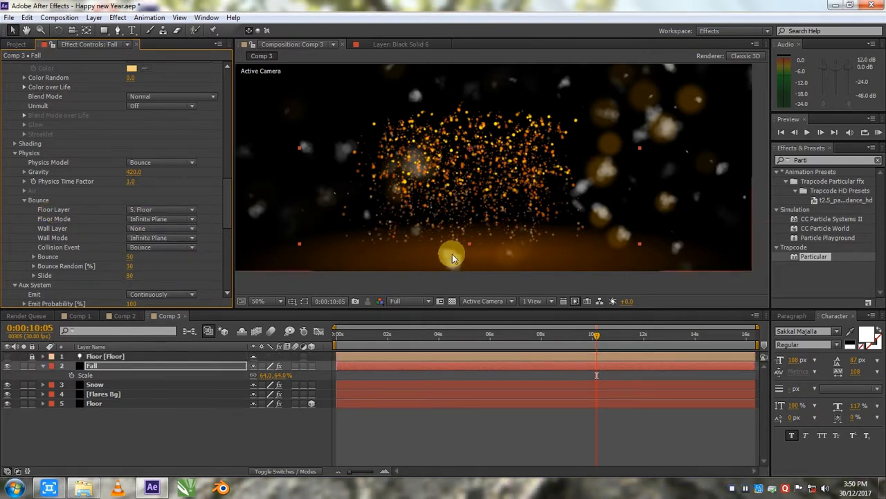
# Check how the particles meet the floor at several times and review the Aux System settings
pyautogui.moveTo(567, 334)
pyautogui.mouseDown()
pyautogui.moveTo(530, 336)
pyautogui.moveTo(561, 334)
pyautogui.mouseUp()
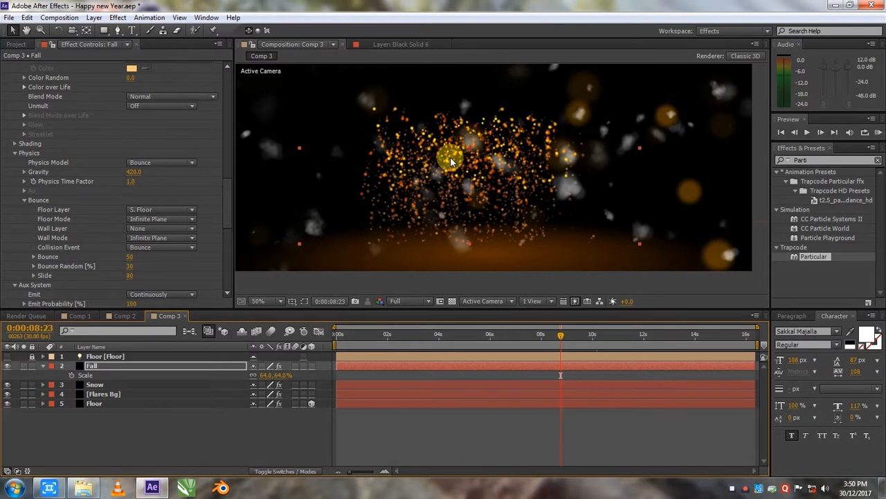
pyautogui.moveTo(454, 158); pyautogui.dragTo(456, 172)
pyautogui.moveTo(509, 333); pyautogui.dragTo(524, 334)
pyautogui.moveTo(485, 248); pyautogui.dragTo(467, 178)
pyautogui.moveTo(523, 352); pyautogui.dragTo(528, 333)
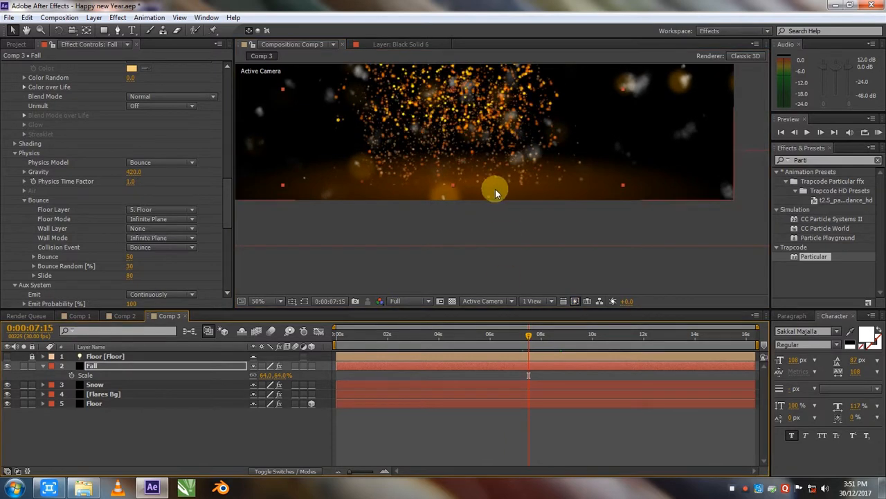
pyautogui.scroll(-5, 117, 238)
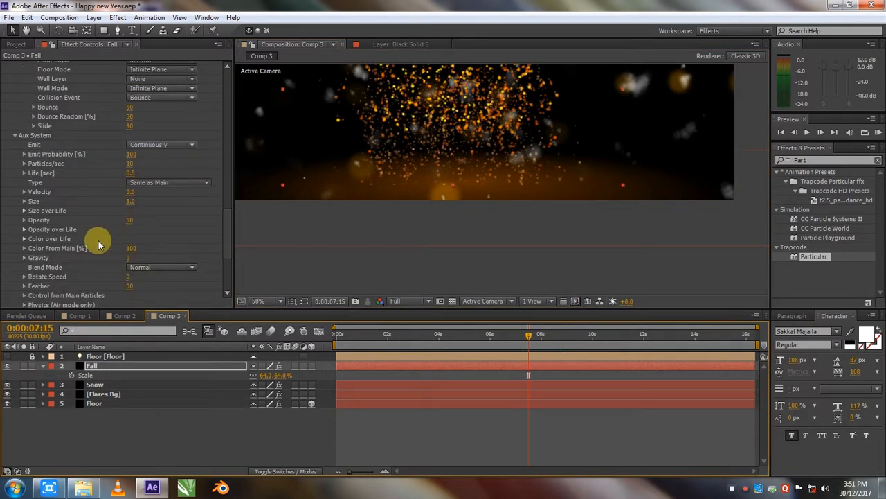
pyautogui.click(24, 211)
pyautogui.moveTo(101, 238)
pyautogui.mouseDown()
pyautogui.moveTo(69, 223)
pyautogui.moveTo(21, 233)
pyautogui.moveTo(56, 221)
pyautogui.moveTo(80, 229)
pyautogui.moveTo(46, 226)
pyautogui.moveTo(99, 233)
pyautogui.moveTo(66, 228)
pyautogui.moveTo(38, 240)
pyautogui.moveTo(112, 232)
pyautogui.moveTo(81, 230)
pyautogui.mouseUp()
pyautogui.click(23, 188)
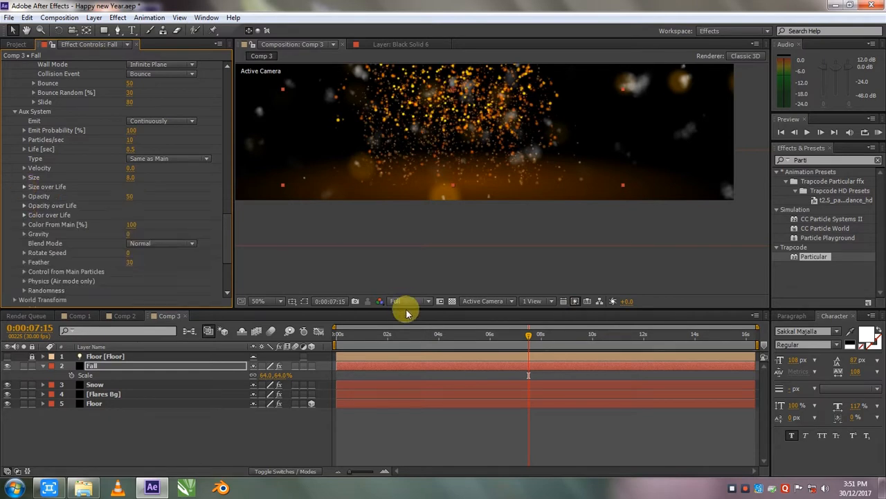
pyautogui.click(423, 335)
pyautogui.scroll(-2, 449, 197)
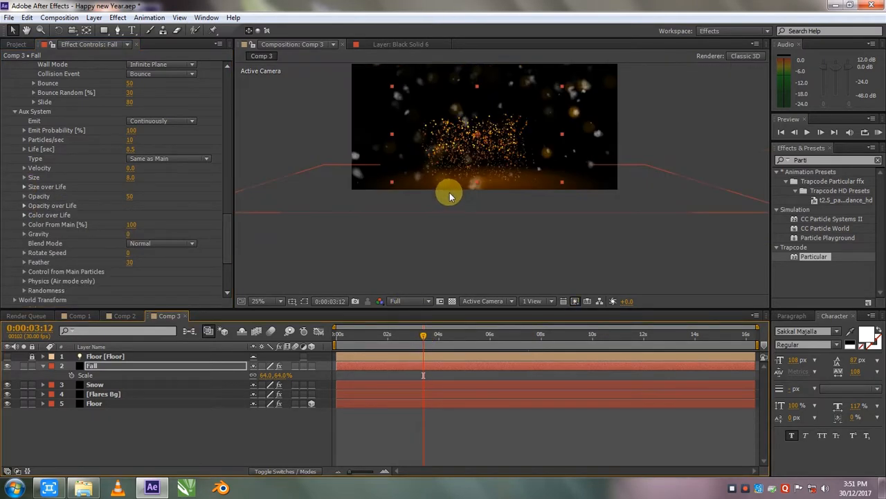
pyautogui.scroll(1, 425, 177)
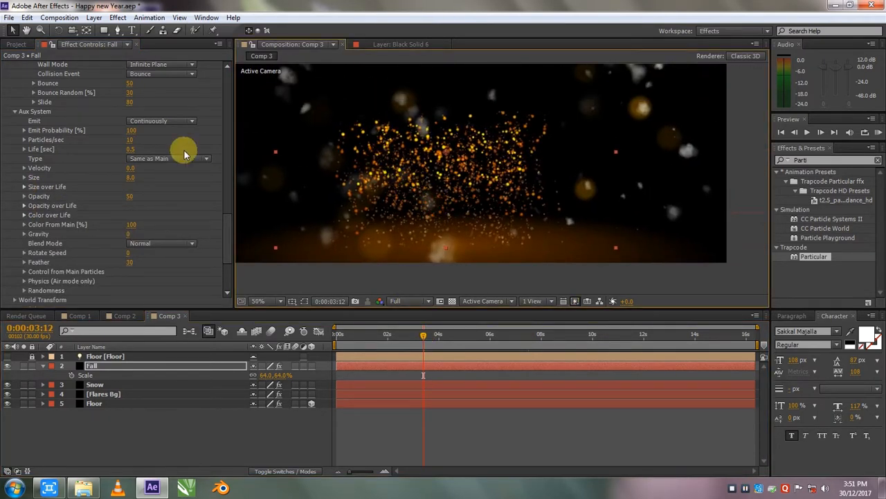
# Set the Fall emitter's Particles/sec to 820, Emitter Size X to 967 and Emitter Size Y to 142
pyautogui.scroll(15, 166, 142)
pyautogui.scroll(10, 159, 144)
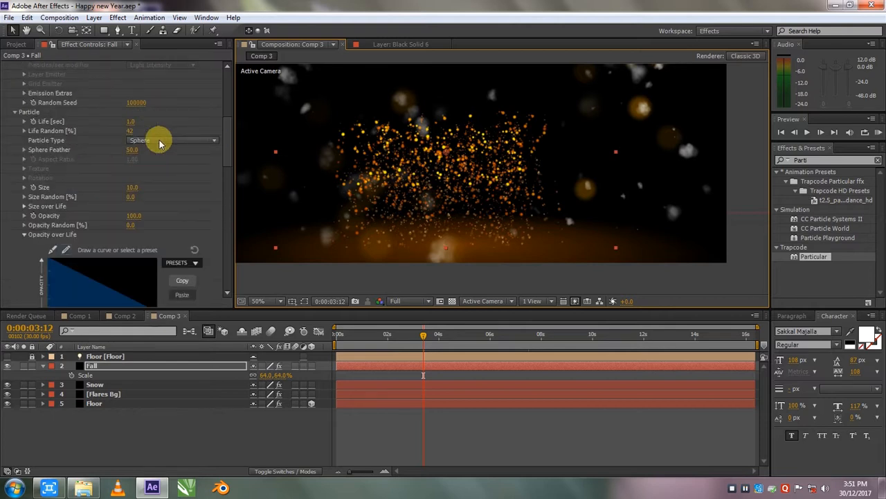
pyautogui.scroll(5, 159, 143)
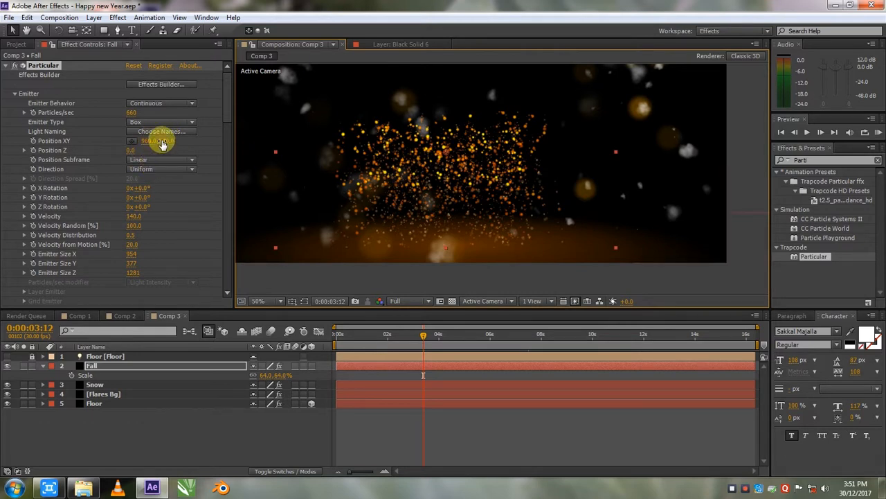
pyautogui.moveTo(133, 116); pyautogui.dragTo(135, 114)
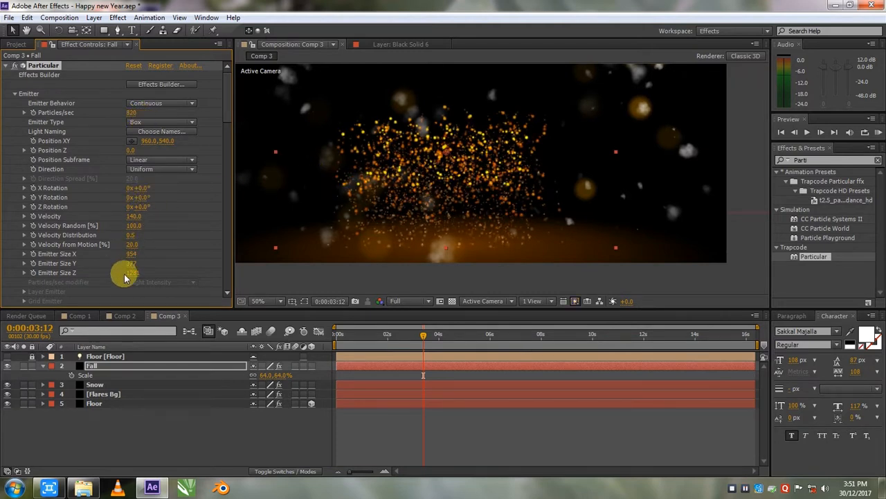
pyautogui.moveTo(128, 254); pyautogui.dragTo(7, 270)
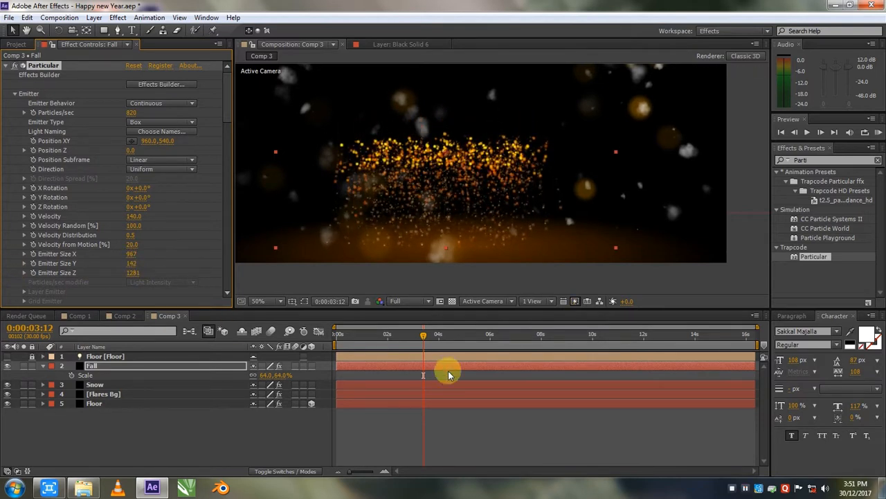
# Set the Fall emitter's Velocity to 180
pyautogui.moveTo(424, 336); pyautogui.dragTo(468, 336)
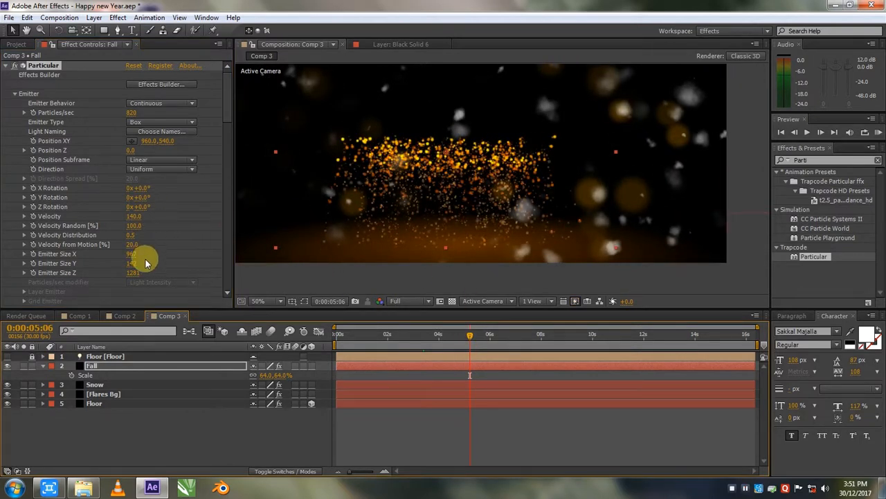
pyautogui.moveTo(135, 222); pyautogui.dragTo(153, 234)
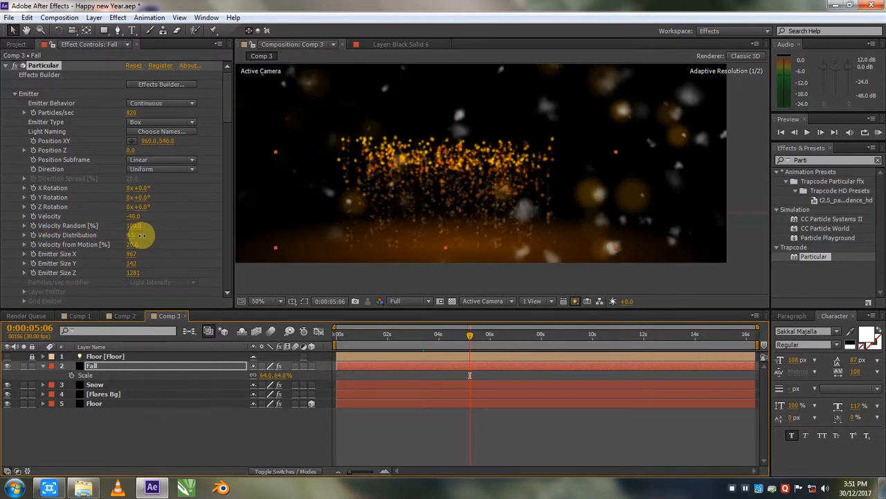
pyautogui.moveTo(148, 235); pyautogui.dragTo(155, 235)
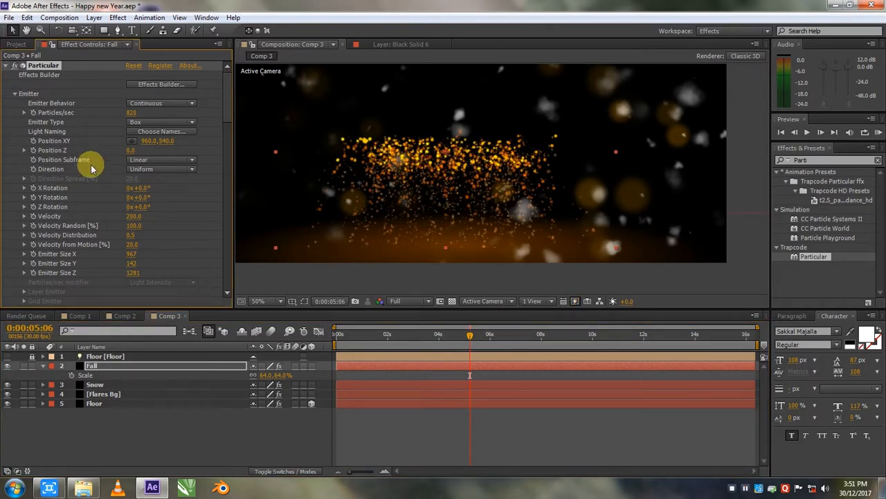
pyautogui.click(134, 216)
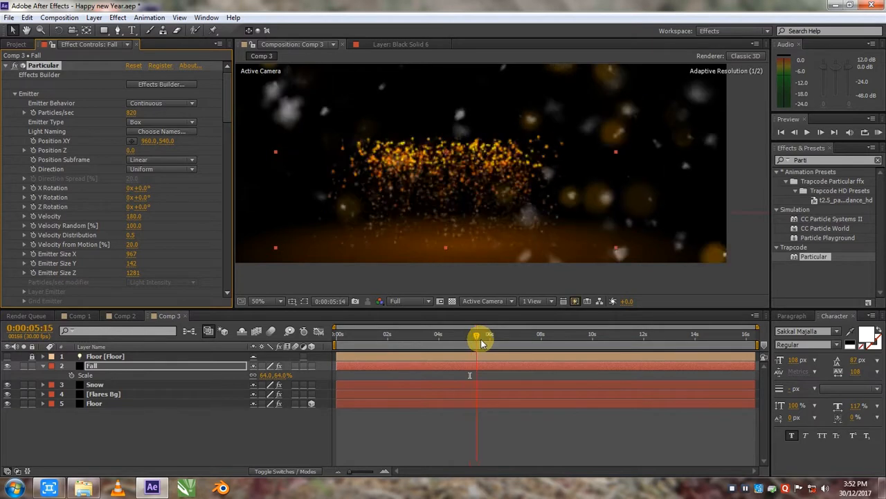
# Play a preview of Comp 3 from the first frame with the whole frame in view
pyautogui.scroll(-2, 465, 200)
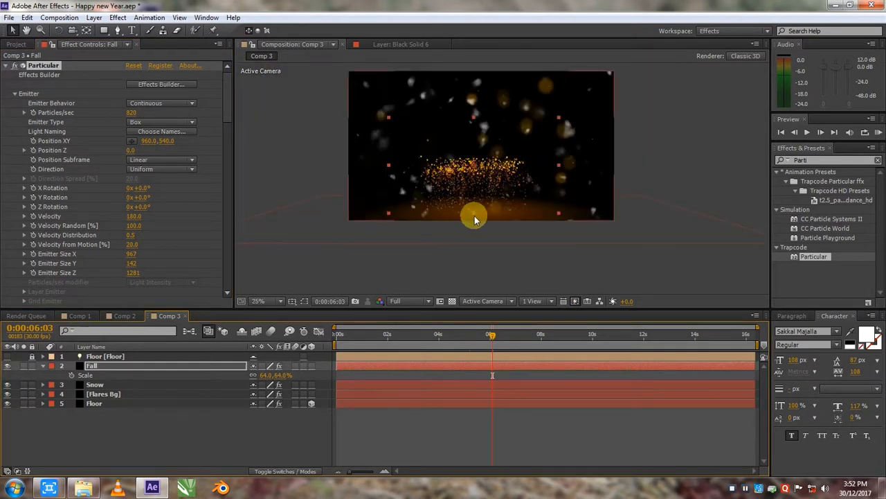
pyautogui.moveTo(494, 339); pyautogui.dragTo(337, 340)
pyautogui.click(806, 135)
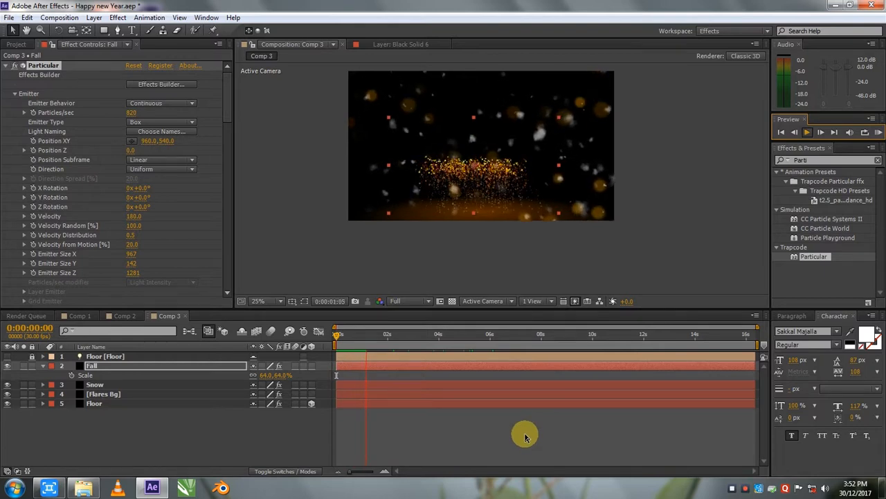
# Stop the preview and add a Stylize Glow effect to the Fall layer
pyautogui.press('space')
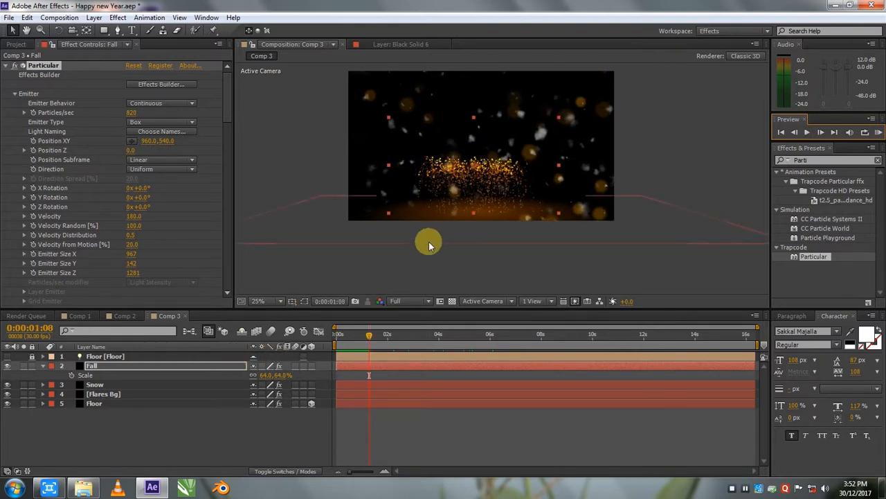
pyautogui.click(9, 66)
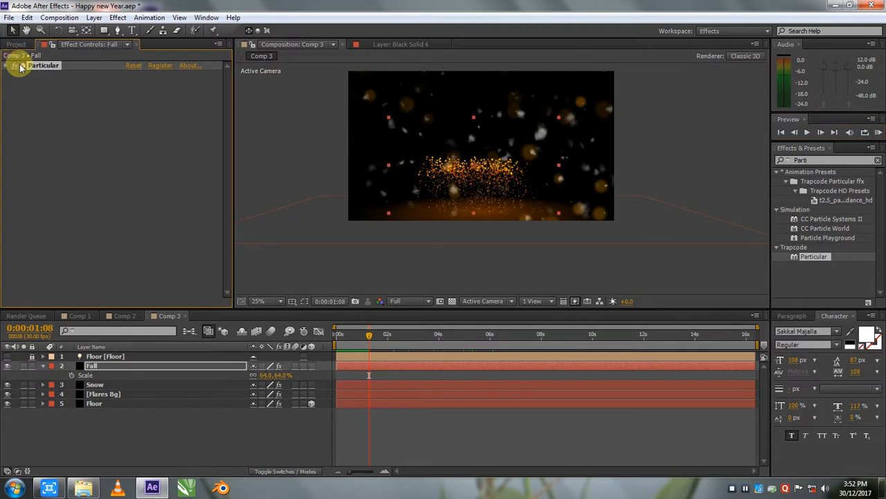
pyautogui.click(118, 17)
pyautogui.click(166, 338)
pyautogui.click(116, 18)
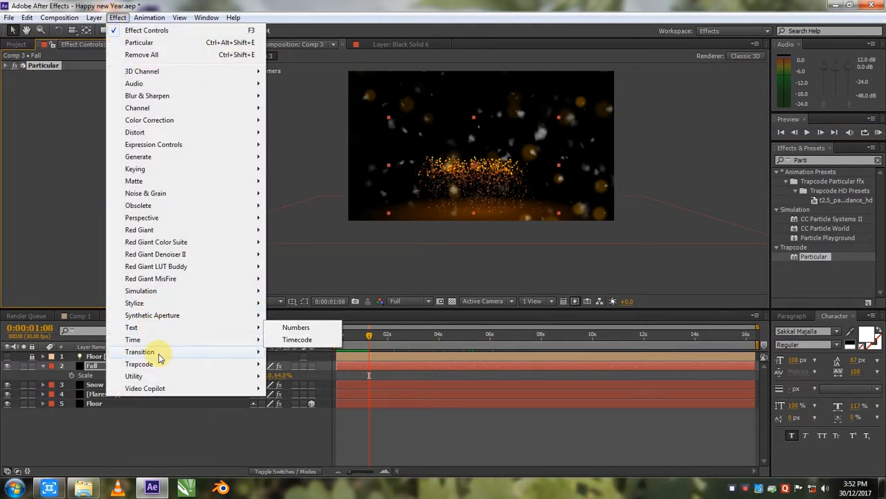
pyautogui.moveTo(156, 369)
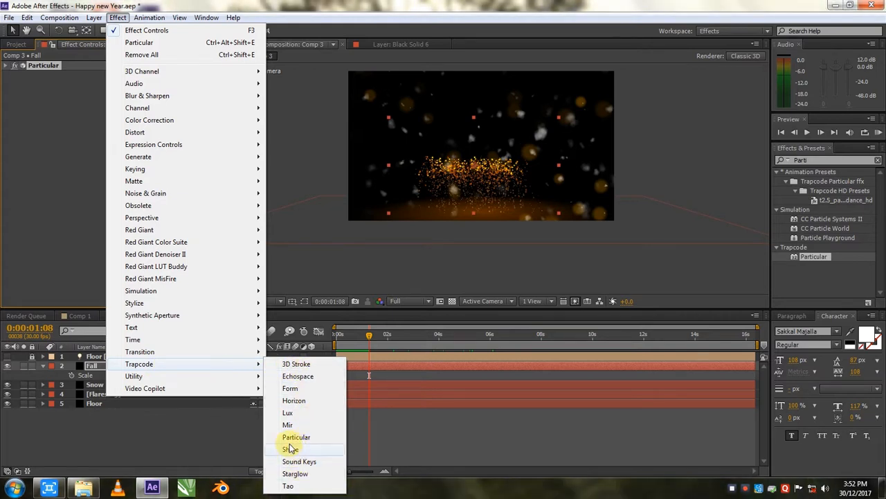
pyautogui.moveTo(179, 217)
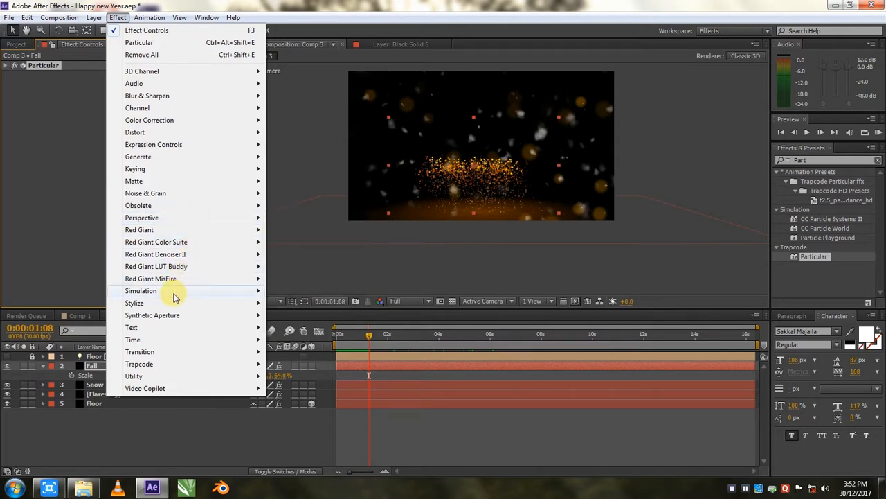
pyautogui.moveTo(173, 302)
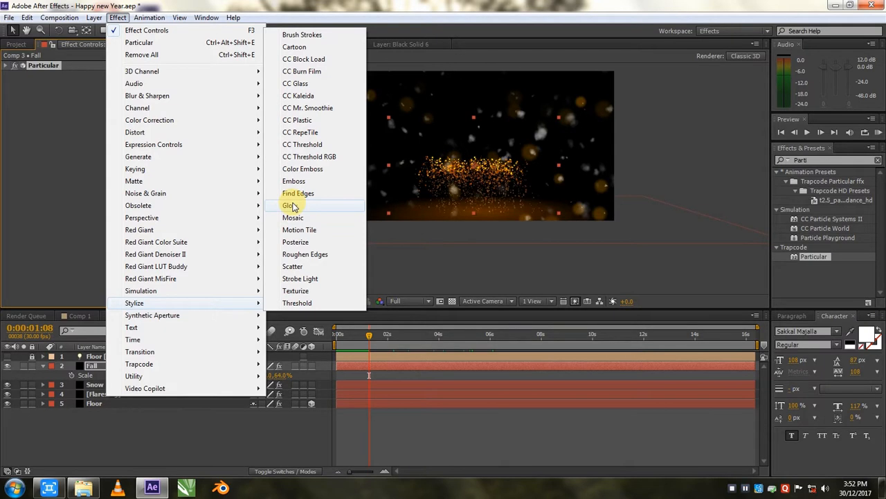
pyautogui.click(291, 206)
pyautogui.scroll(2, 505, 223)
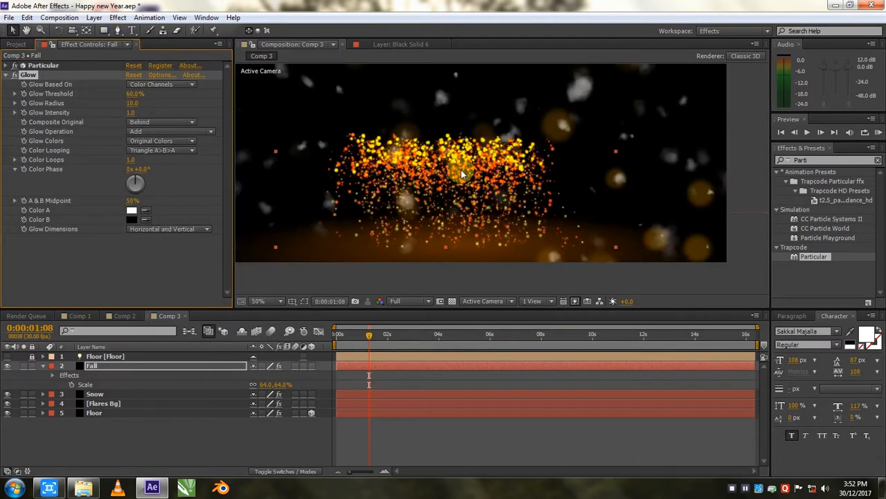
# Set the Glow's Intensity to 0.5 and Threshold to 18.8%, comparing the particles with the effect off and on
pyautogui.click(15, 76)
pyautogui.click(14, 76)
pyautogui.click(14, 75)
pyautogui.click(15, 76)
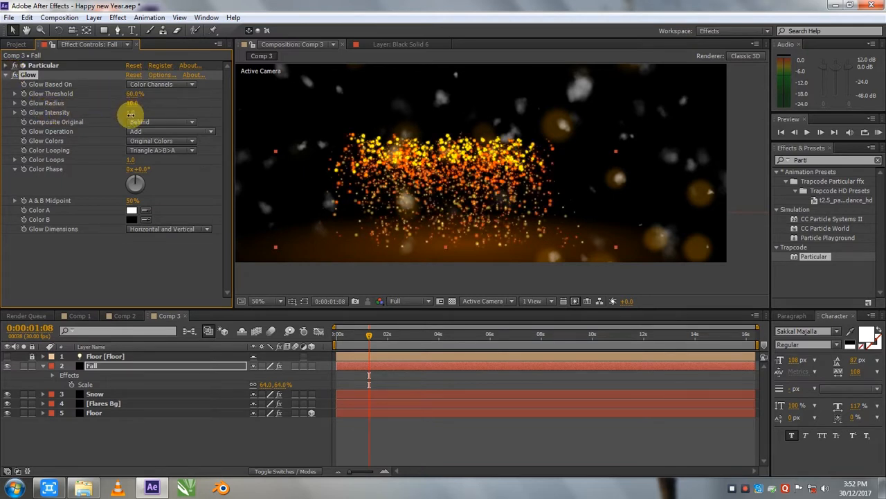
pyautogui.click(132, 111)
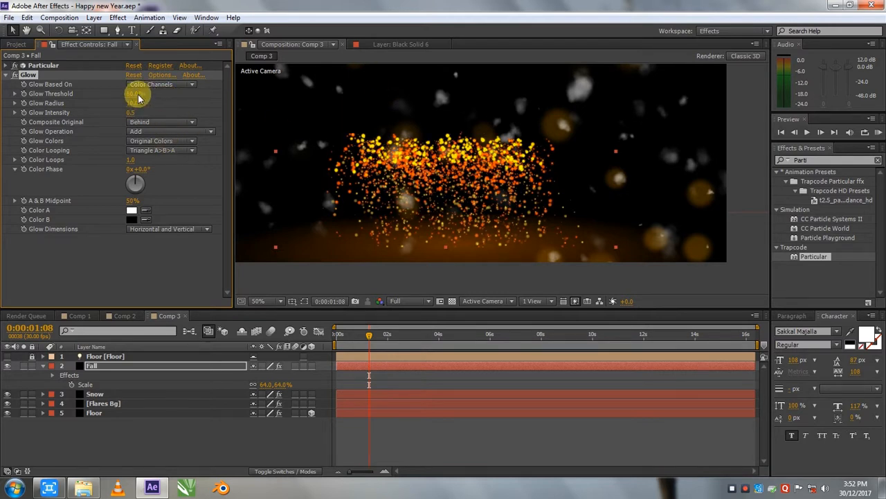
pyautogui.moveTo(136, 93)
pyautogui.mouseDown()
pyautogui.moveTo(93, 96)
pyautogui.moveTo(132, 93)
pyautogui.mouseUp()
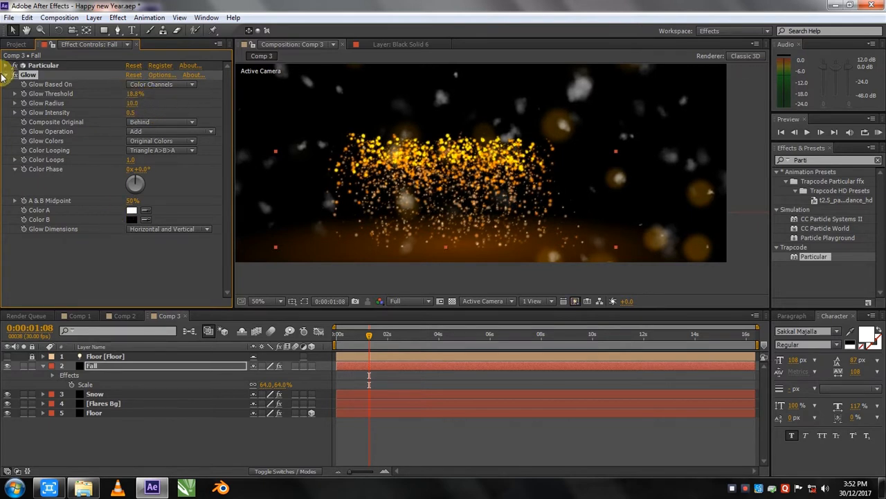
pyautogui.click(7, 77)
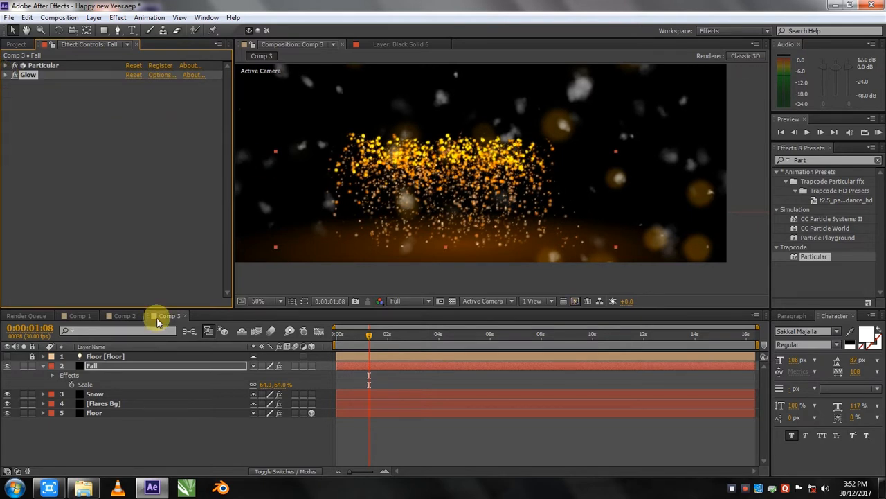
pyautogui.click(16, 76)
pyautogui.click(15, 75)
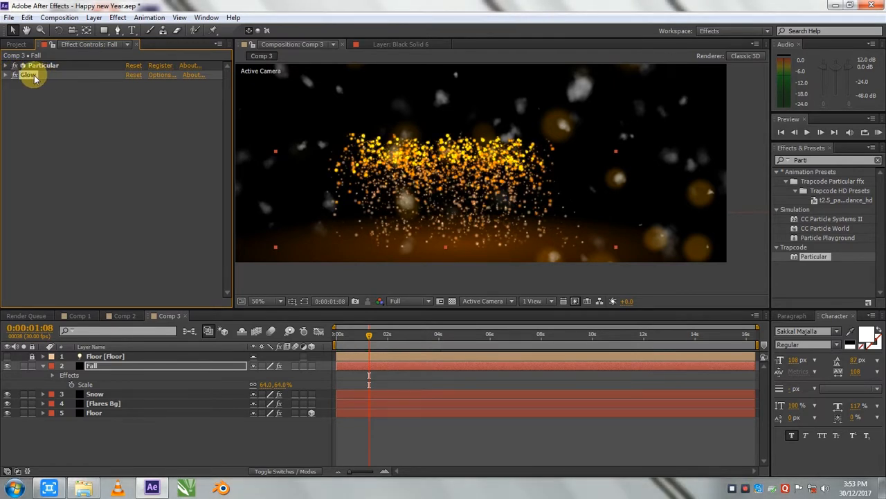
# Duplicate the Glow on Fall and set the copy's Threshold to 9.4%, Radius to 339 and Intensity to 0.1
pyautogui.hotkey('ctrl', 'd')
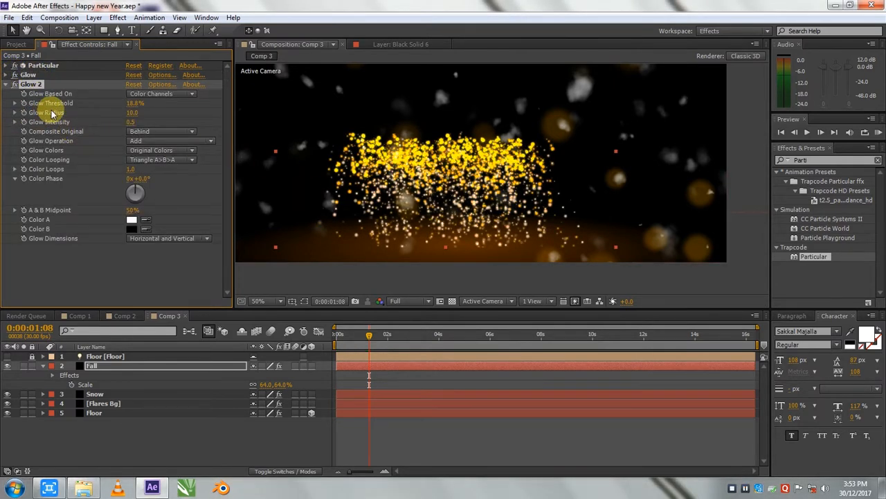
pyautogui.moveTo(133, 111); pyautogui.dragTo(147, 134)
pyautogui.click(133, 122)
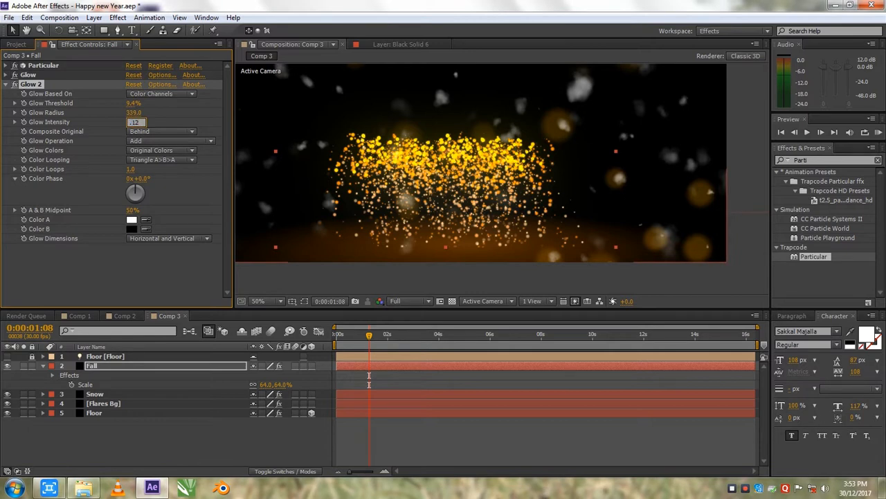
pyautogui.write('.1')
pyautogui.press('Return')
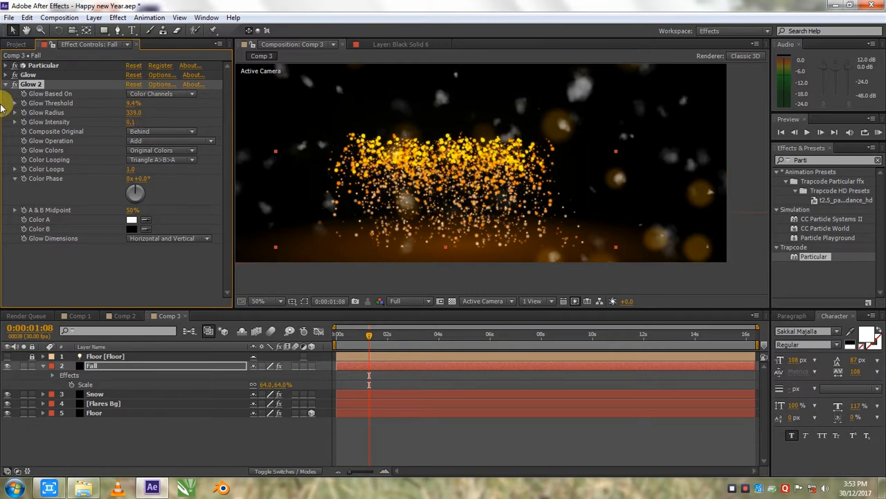
# Compare the particles with the second glow off and on, and check the whole frame at about 0:00:02:07
pyautogui.click(15, 84)
pyautogui.click(14, 85)
pyautogui.click(15, 85)
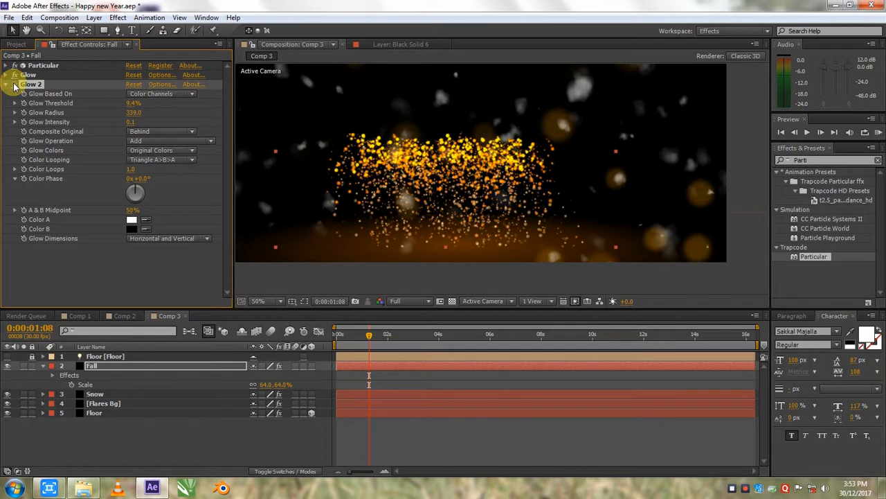
pyautogui.click(15, 85)
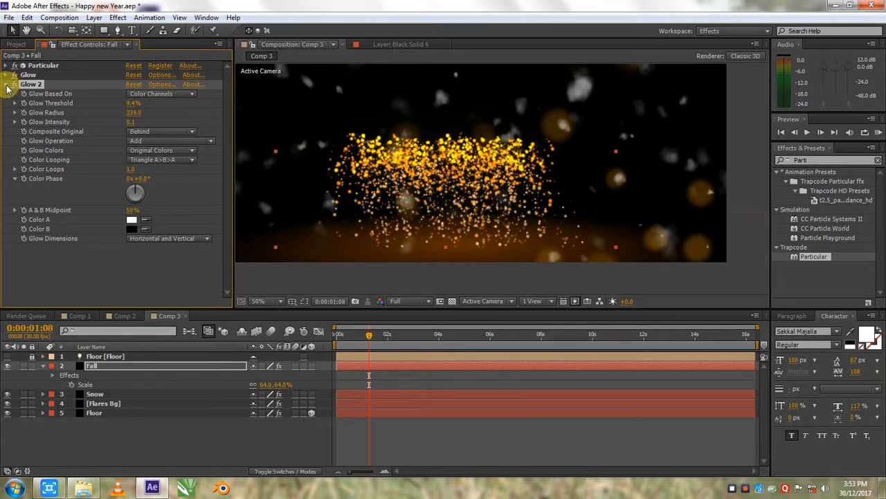
pyautogui.click(6, 85)
pyautogui.scroll(-2, 422, 192)
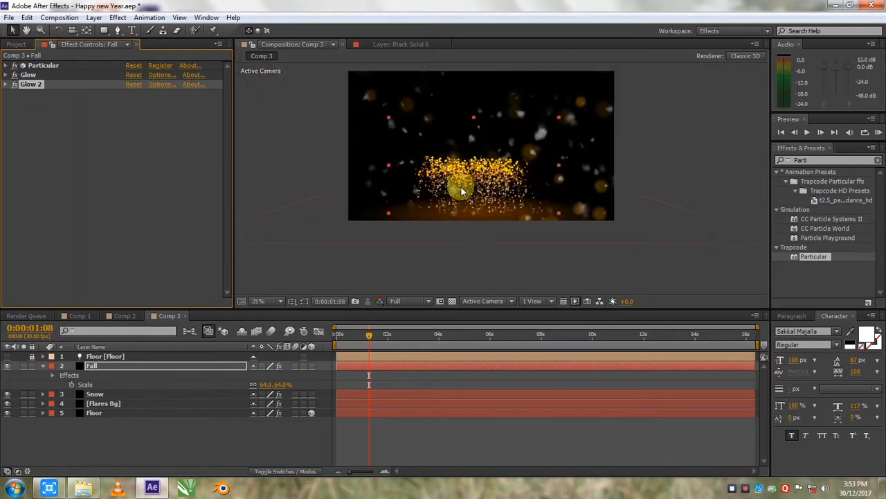
pyautogui.moveTo(380, 336); pyautogui.dragTo(389, 335)
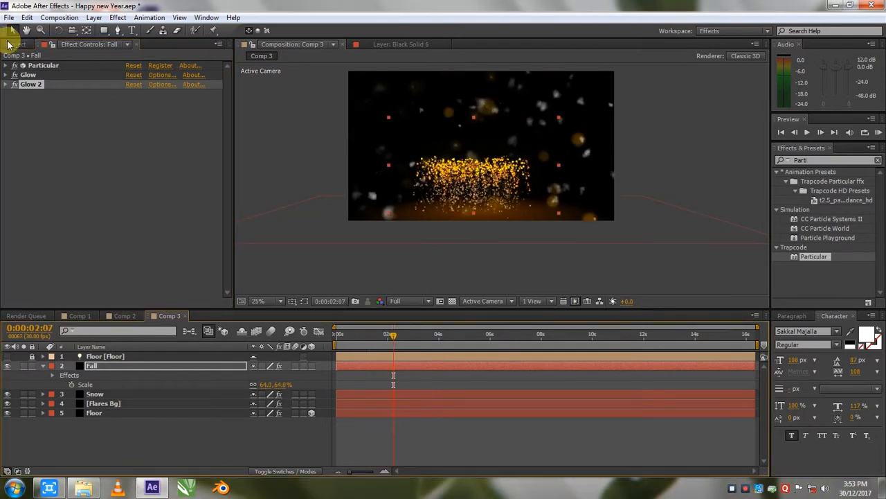
# View the reference particle scene in Comp 1 and return to Comp 3
pyautogui.click(16, 43)
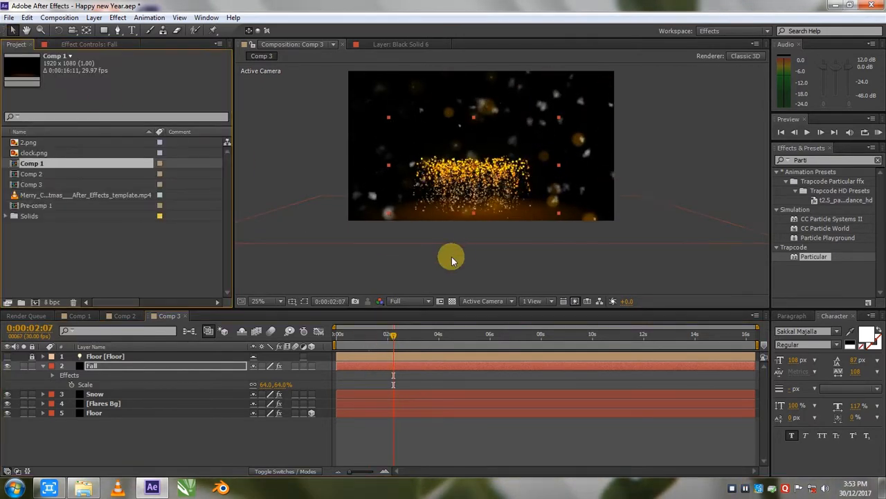
pyautogui.click(80, 315)
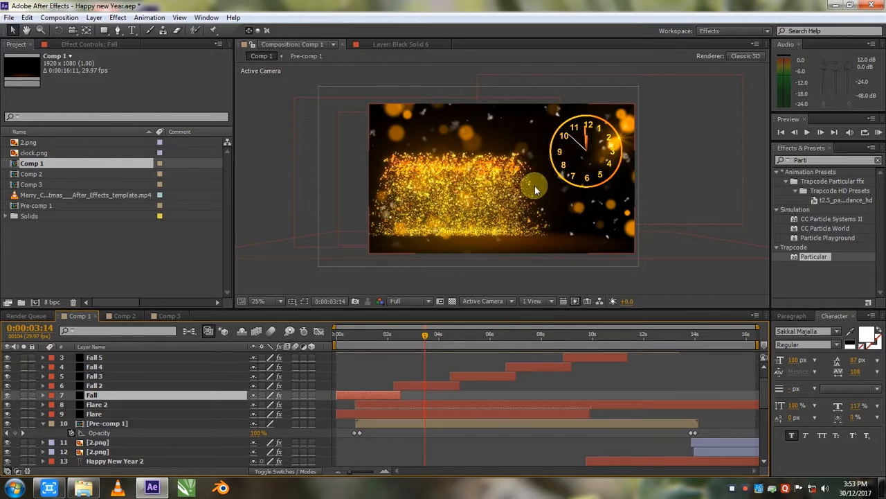
pyautogui.click(168, 316)
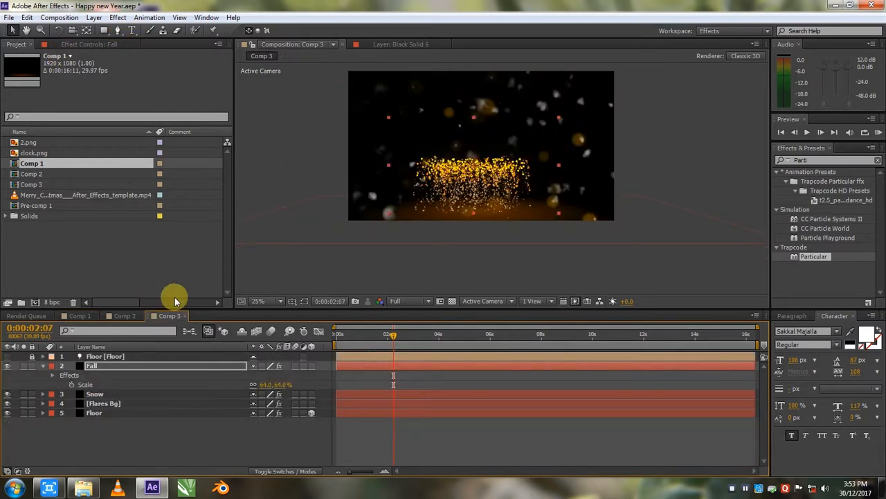
# Open the Effects Builder for Fall's Particular effect, review its Color block and show the library of Emitter blocks
pyautogui.click(87, 45)
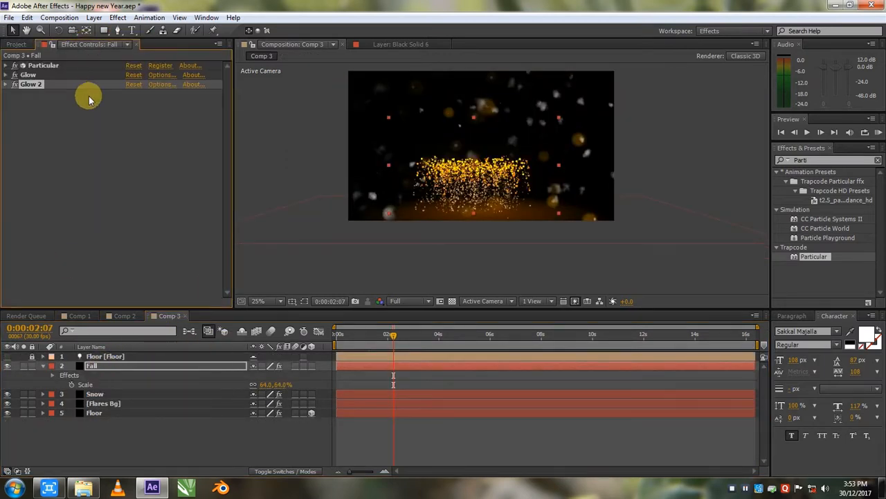
pyautogui.click(6, 65)
pyautogui.click(16, 93)
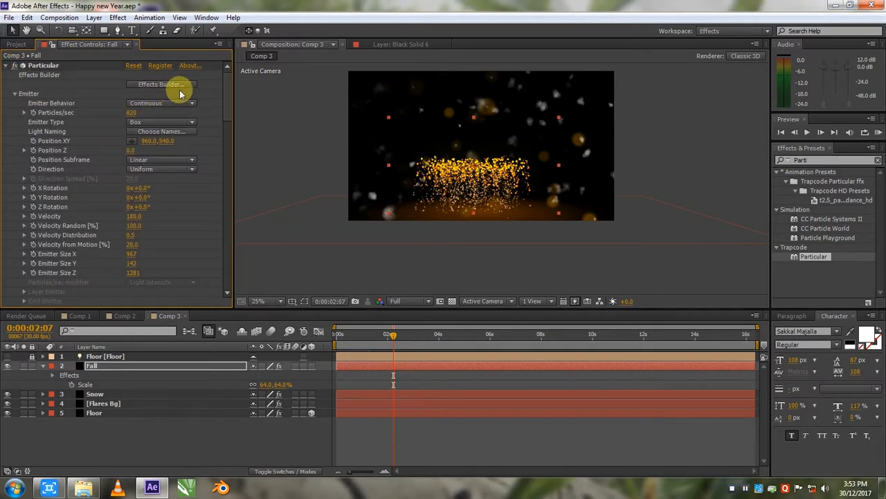
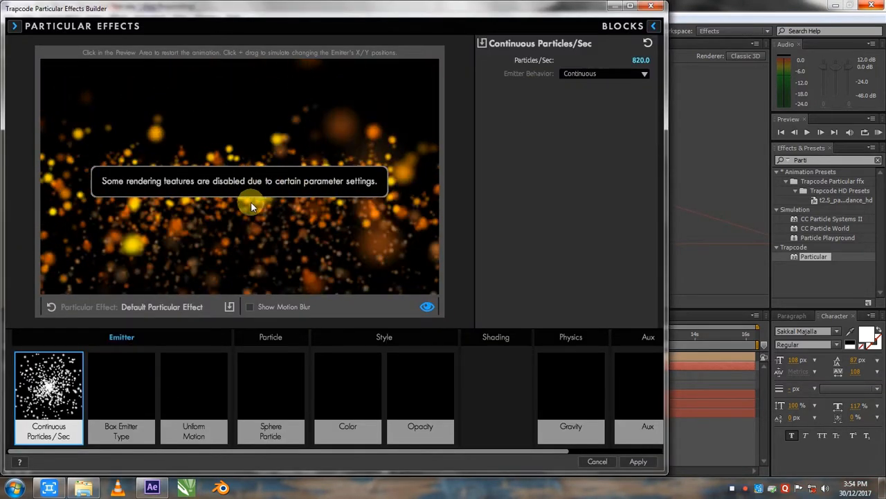
pyautogui.click(200, 419)
pyautogui.click(346, 367)
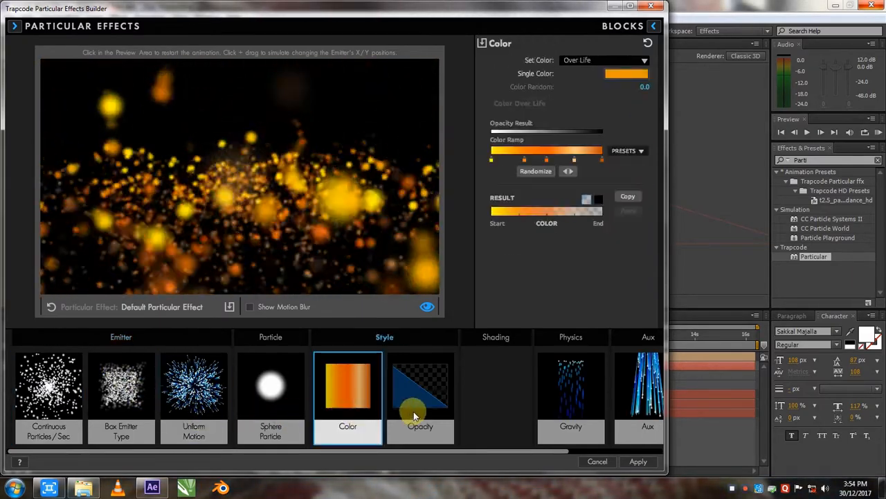
pyautogui.click(648, 27)
pyautogui.click(349, 45)
# Try the Super Fast & Uniform and Directional motion blocks on the emitter
pyautogui.scroll(-3, 506, 217)
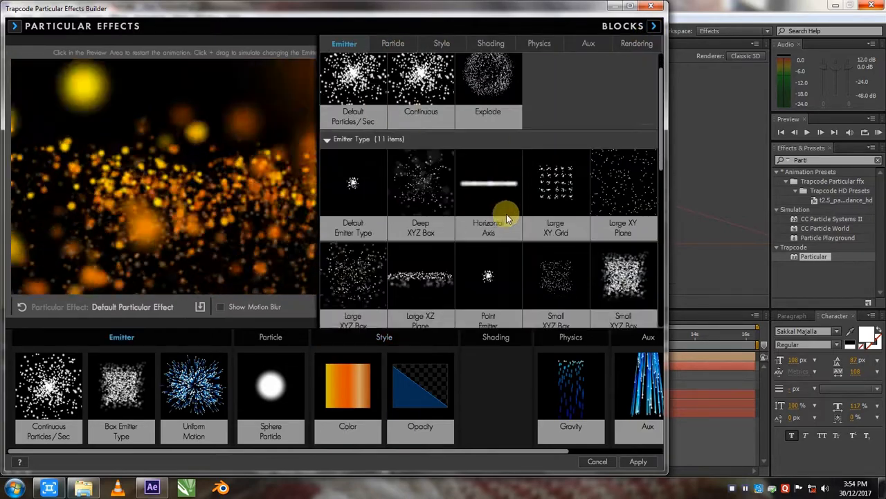
pyautogui.scroll(-5, 506, 206)
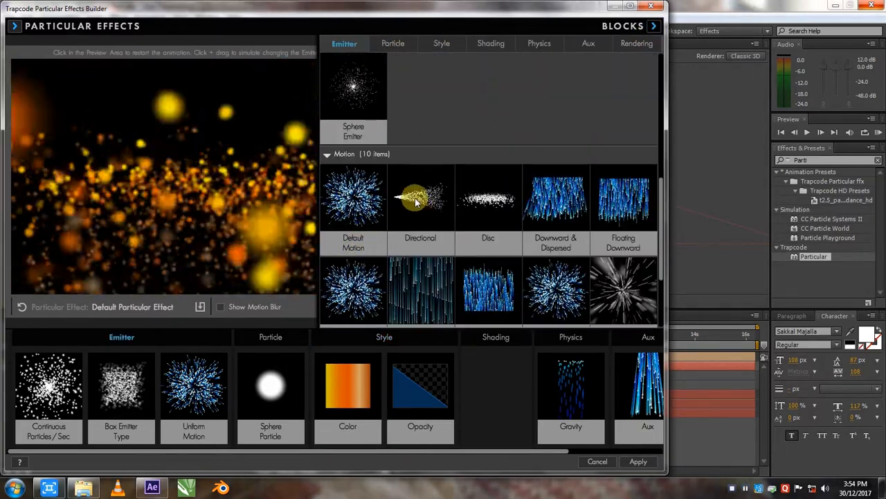
pyautogui.scroll(-3, 415, 198)
pyautogui.click(609, 177)
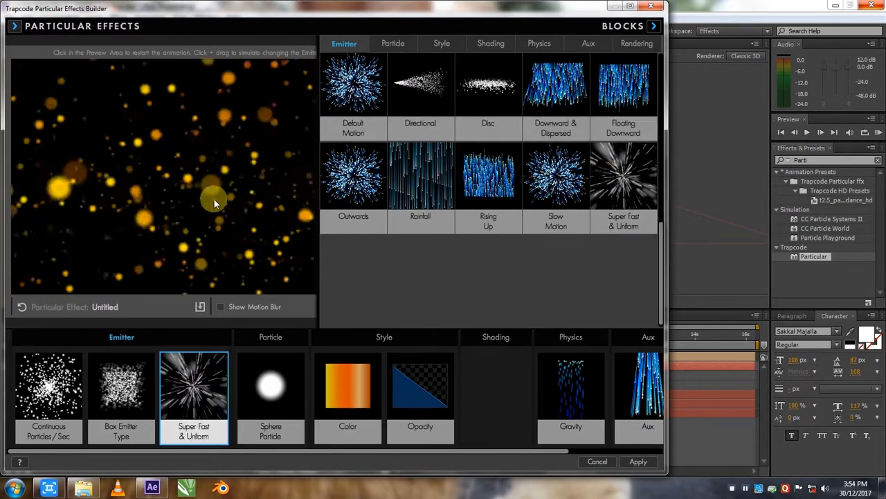
pyautogui.scroll(2, 460, 223)
pyautogui.click(426, 208)
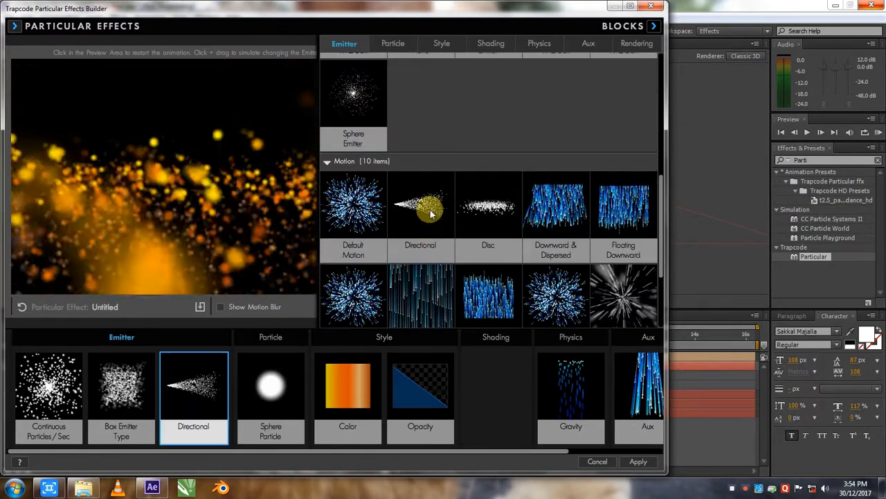
# Apply the Default Emitter Type block and simulate moving the emitter around in the preview
pyautogui.scroll(3, 411, 199)
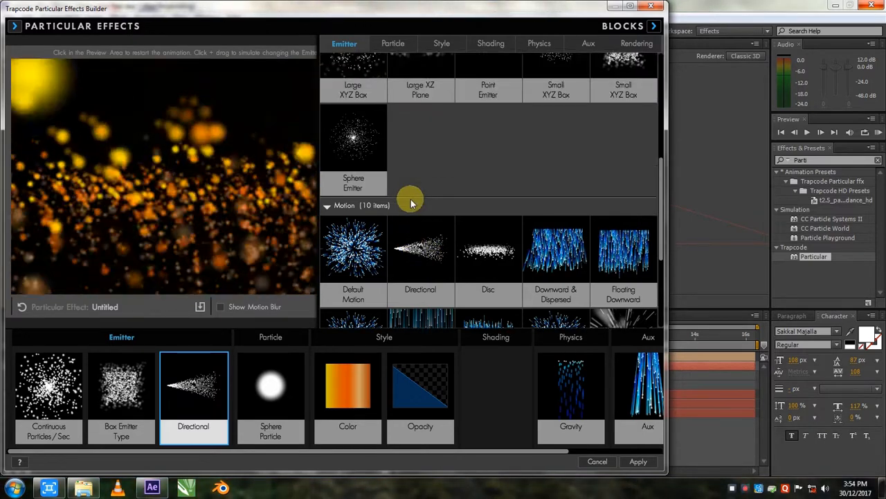
pyautogui.scroll(4, 411, 199)
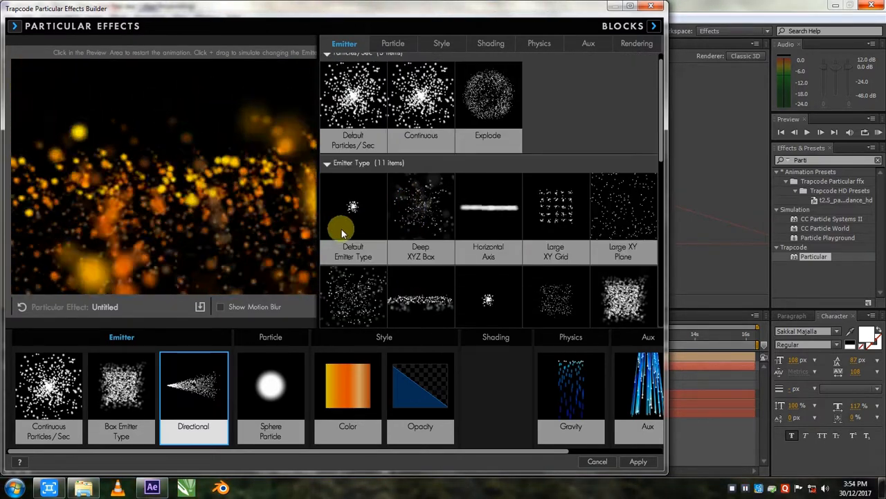
pyautogui.click(337, 211)
pyautogui.moveTo(230, 231)
pyautogui.mouseDown()
pyautogui.moveTo(245, 184)
pyautogui.moveTo(188, 214)
pyautogui.moveTo(98, 207)
pyautogui.moveTo(136, 241)
pyautogui.moveTo(175, 189)
pyautogui.moveTo(167, 122)
pyautogui.moveTo(142, 132)
pyautogui.mouseUp()
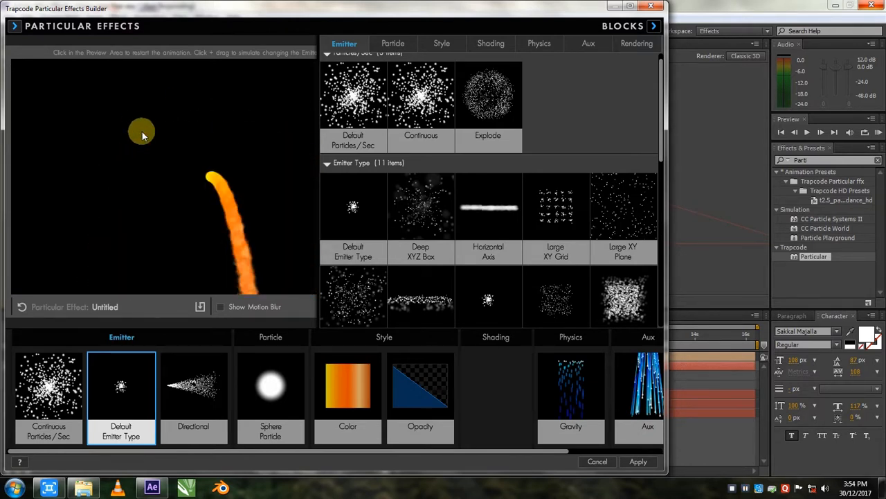
# Apply the Rising Up motion block to the emitter
pyautogui.scroll(-5, 493, 297)
pyautogui.scroll(-3, 508, 270)
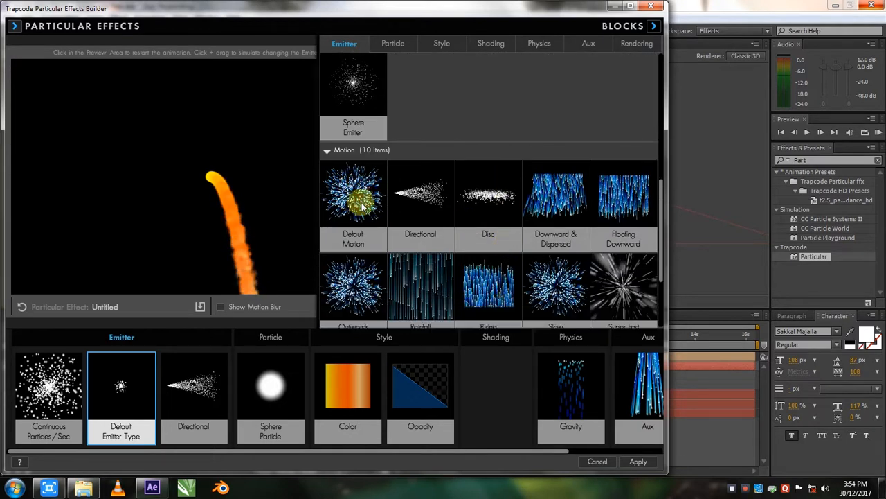
pyautogui.click(430, 230)
pyautogui.click(478, 267)
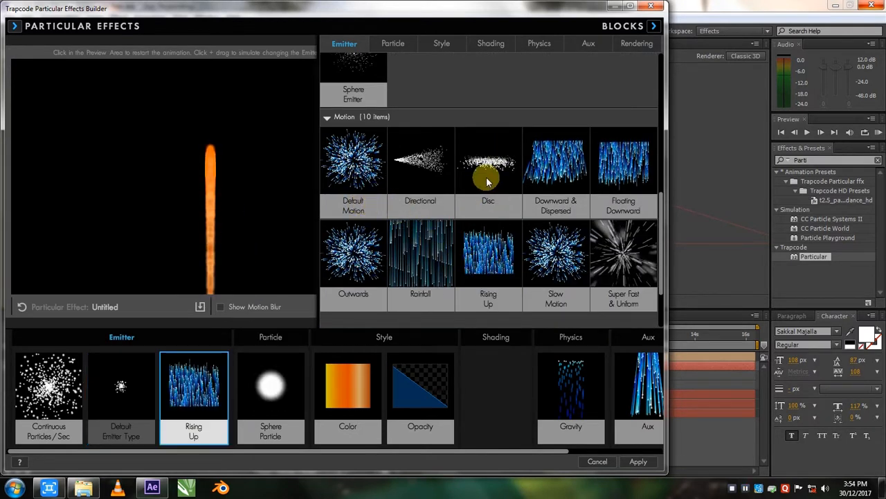
# Try the Default Motion block on the emitter and the Fade Out and Fade In and Out opacity blocks on the particles
pyautogui.click(335, 164)
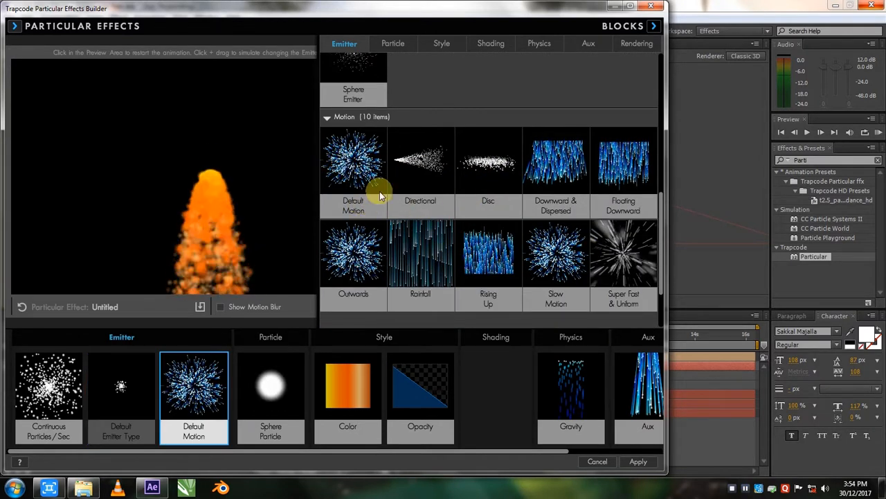
pyautogui.scroll(-2, 396, 214)
pyautogui.click(434, 42)
pyautogui.scroll(-4, 448, 171)
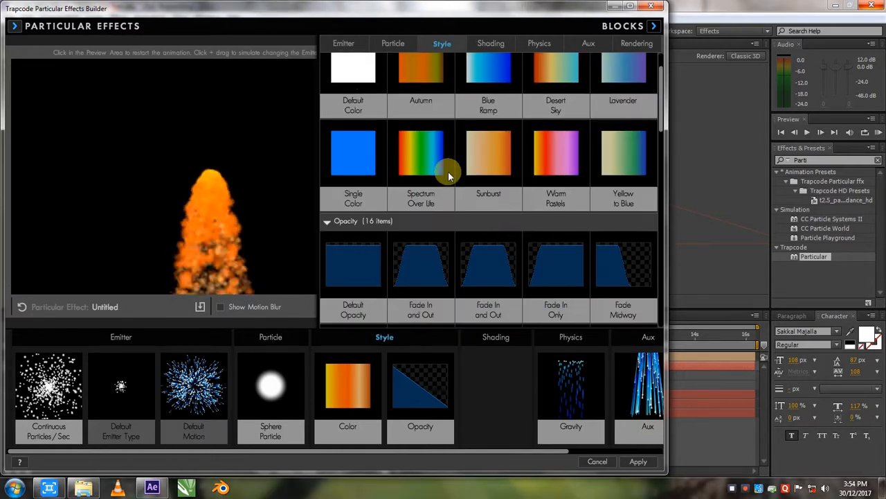
pyautogui.click(432, 266)
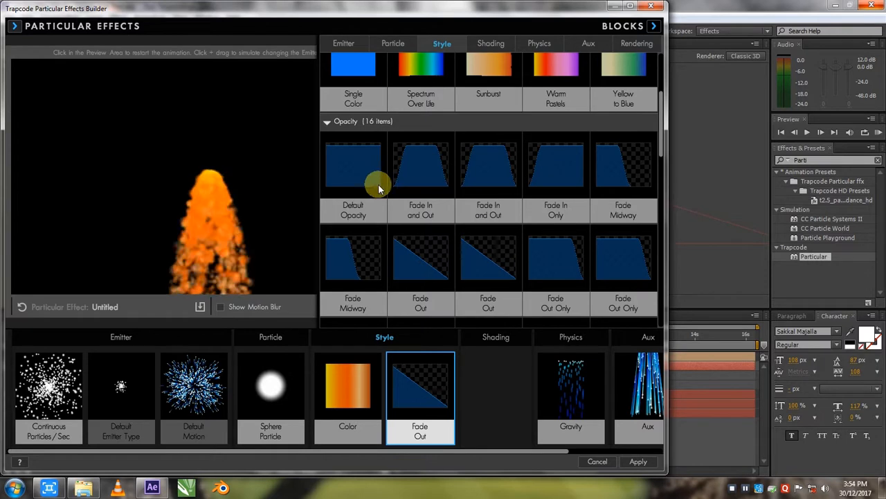
pyautogui.moveTo(207, 121); pyautogui.dragTo(250, 145)
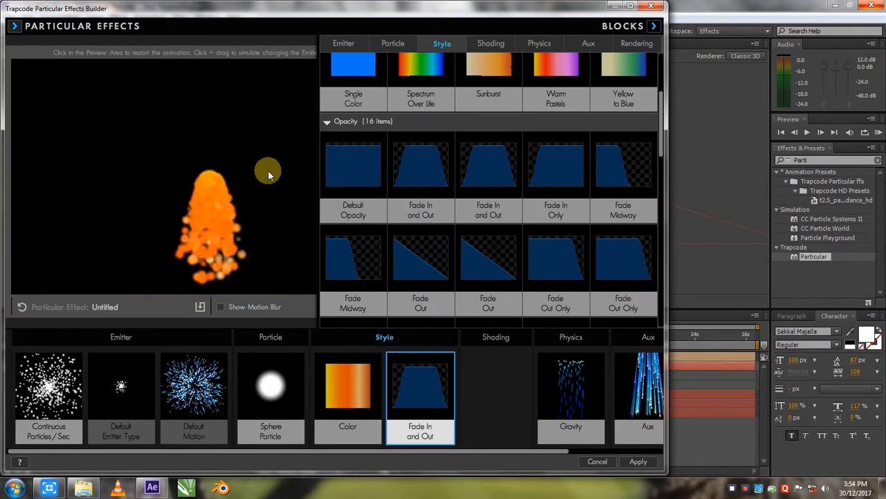
pyautogui.scroll(1, 474, 55)
# Try the Shadowlets (Main), (Both) and (Aux) shading blocks and finish with Default Shading
pyautogui.click(486, 46)
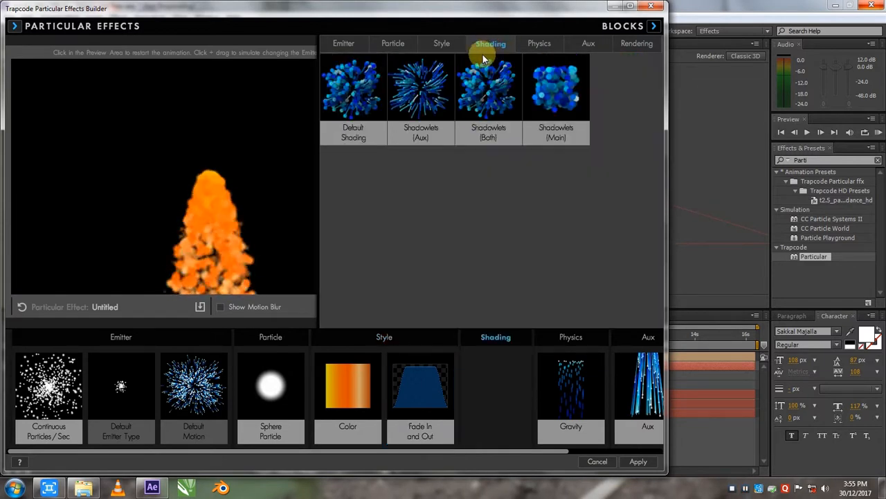
pyautogui.click(553, 96)
pyautogui.click(509, 97)
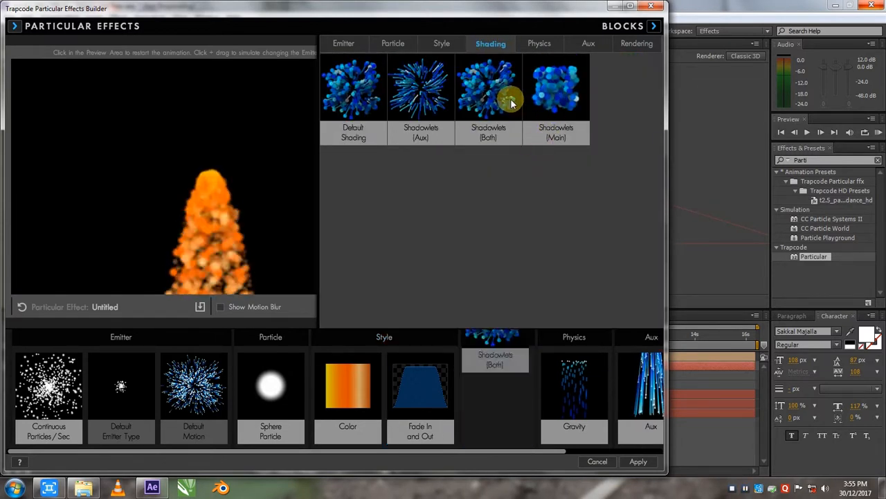
pyautogui.click(419, 97)
pyautogui.click(367, 104)
pyautogui.click(613, 71)
# Try the different Aux blocks, from Aux Trail and Aux Trail Thicker to Cloud Trail, Sphere Trail Fading and Streaklet Trail
pyautogui.click(587, 43)
pyautogui.click(401, 100)
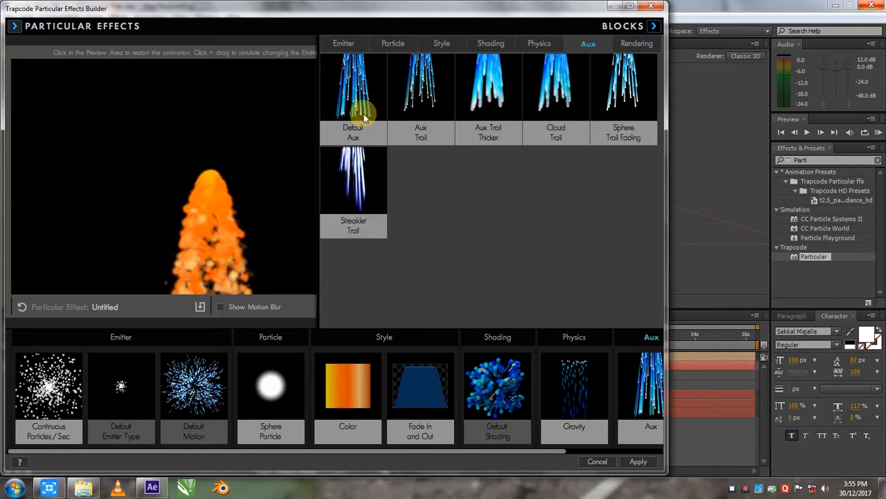
pyautogui.click(357, 119)
pyautogui.click(416, 107)
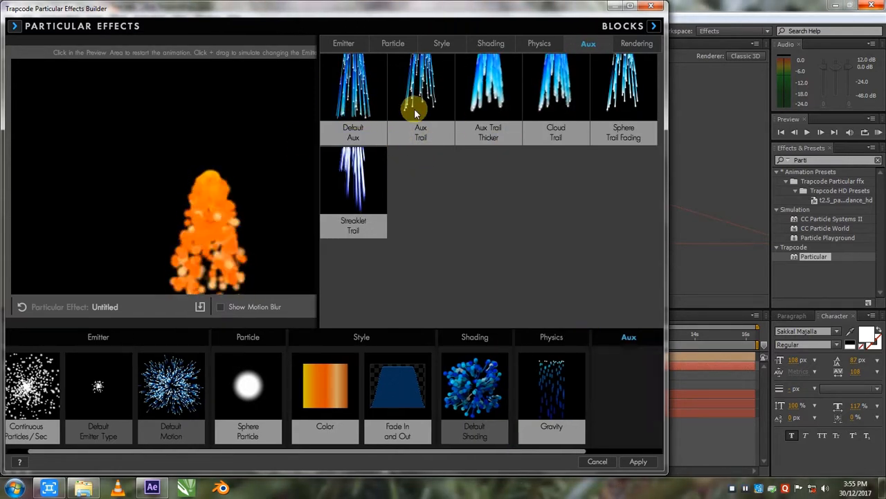
pyautogui.click(492, 95)
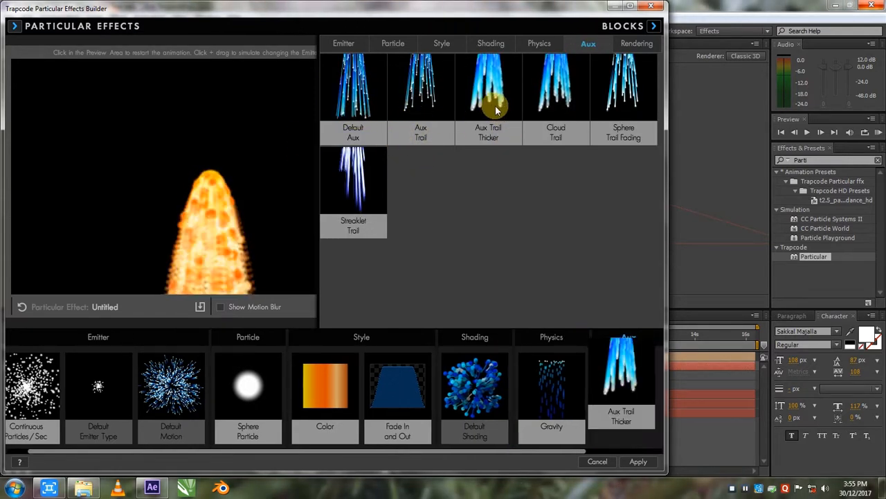
pyautogui.click(552, 105)
pyautogui.click(608, 104)
pyautogui.click(346, 187)
# Try the Motion Blur rendering block and close the Effects Builder without applying its changes
pyautogui.click(636, 43)
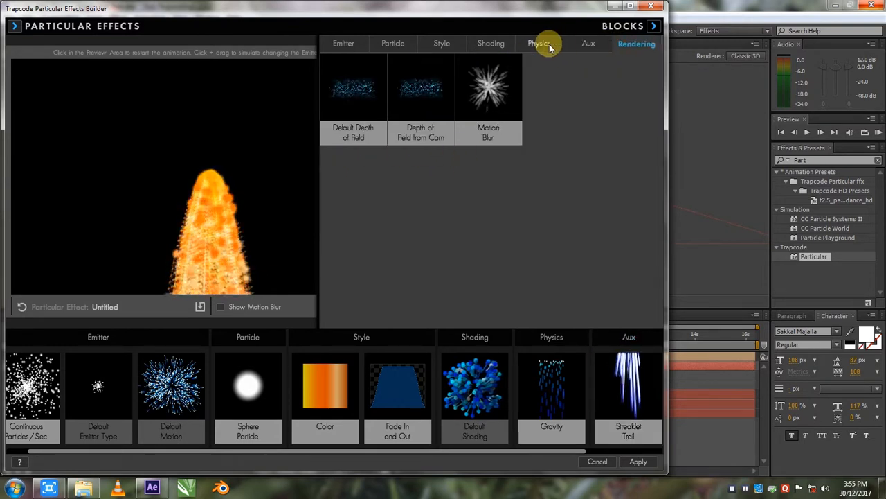
pyautogui.click(507, 84)
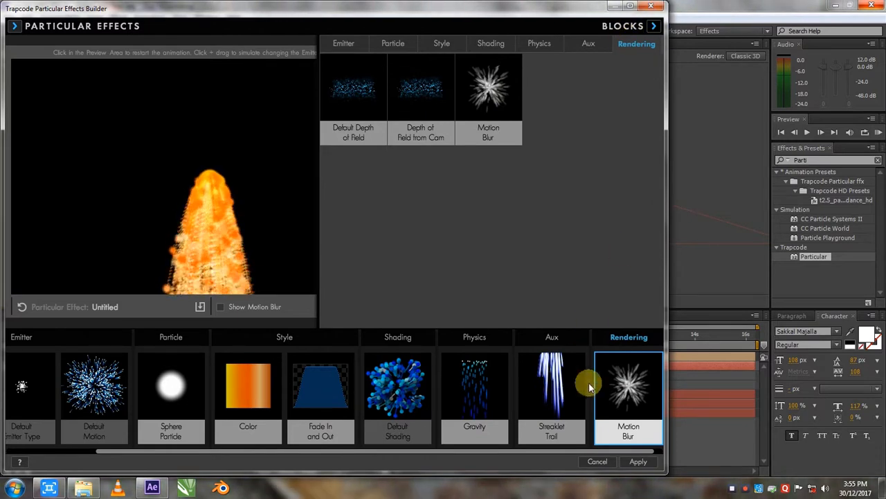
pyautogui.click(598, 461)
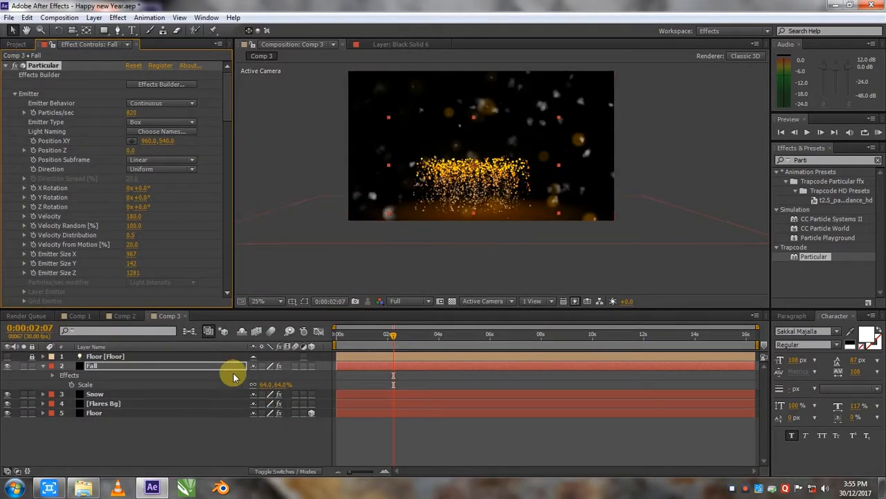
# Switch to the finished Comp 1 and look through its Comp 2 and text layers
pyautogui.click(43, 371)
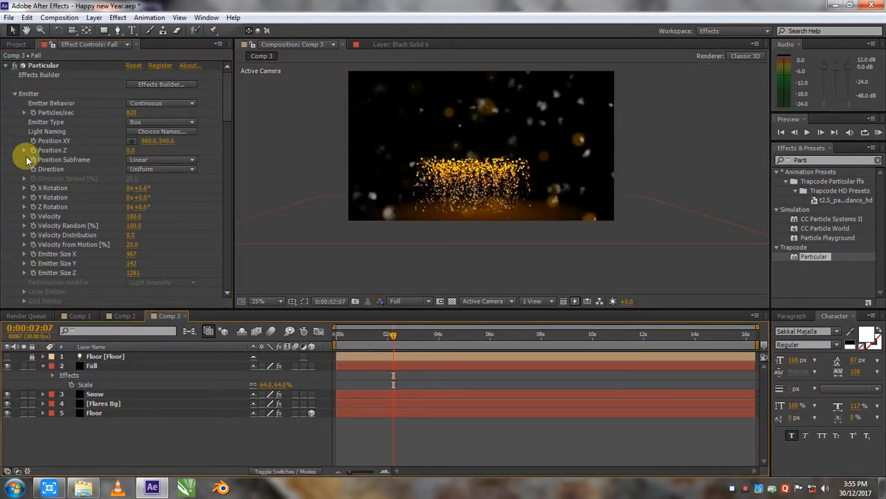
pyautogui.click(16, 46)
pyautogui.click(85, 315)
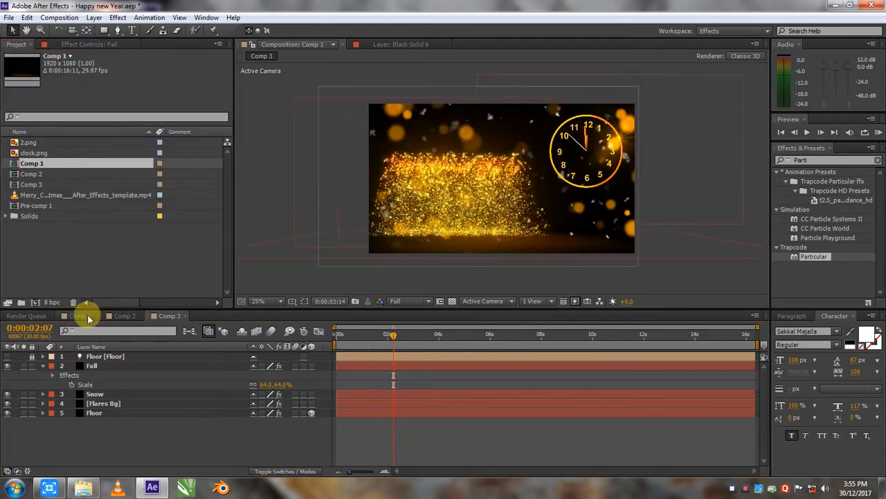
pyautogui.scroll(-4, 286, 453)
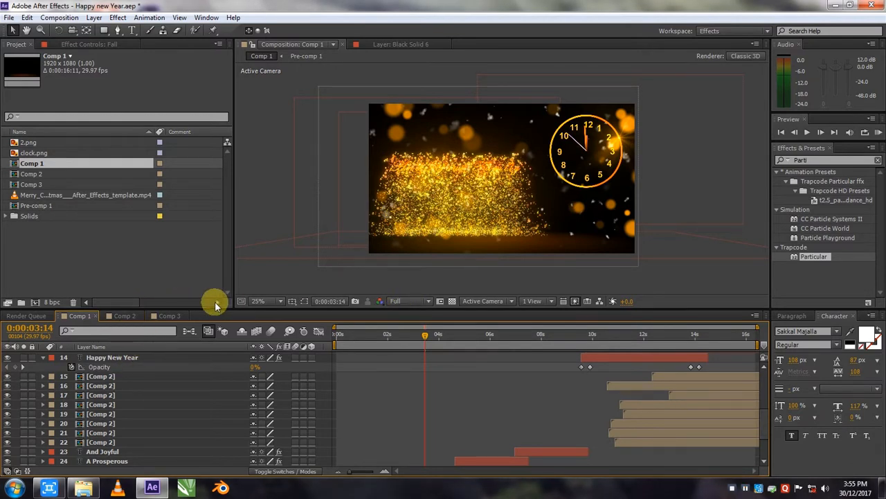
pyautogui.click(126, 407)
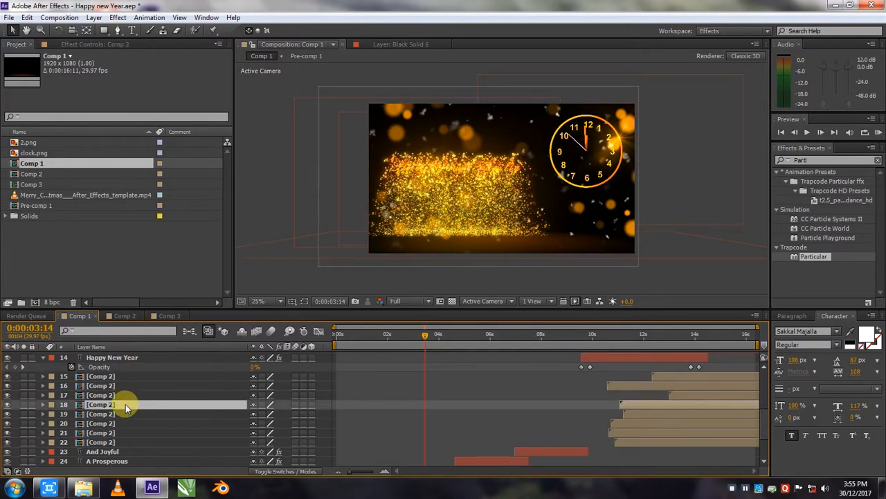
pyautogui.scroll(-2, 126, 407)
pyautogui.click(111, 404)
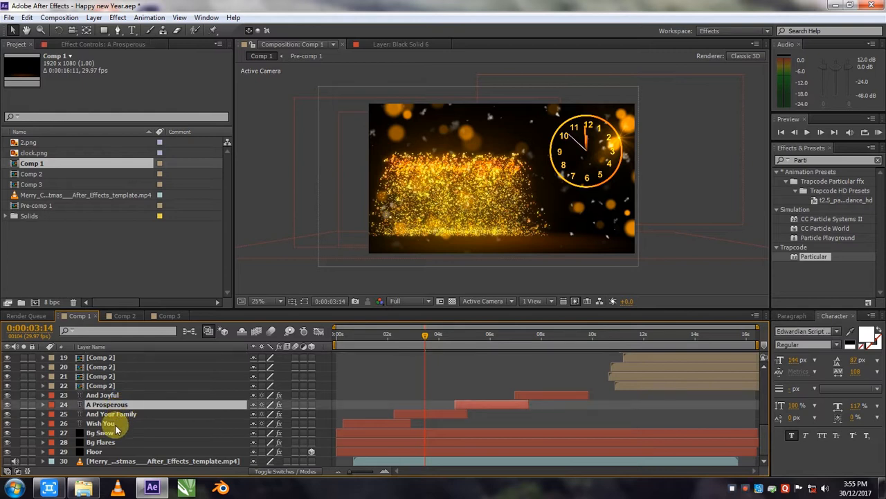
# Reveal the Wish You layer's Opacity keyframes and scrub through its fade-out up to 0:00:02:28
pyautogui.click(104, 424)
pyautogui.moveTo(381, 344); pyautogui.dragTo(402, 333)
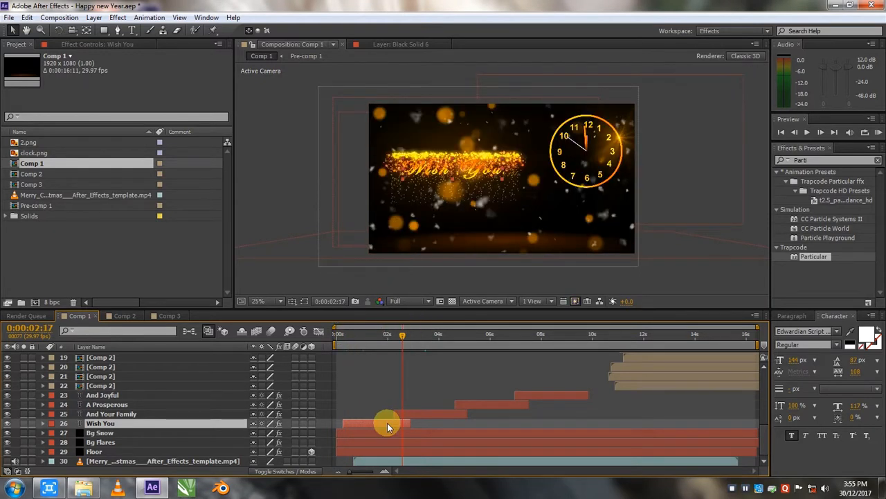
pyautogui.press('t')
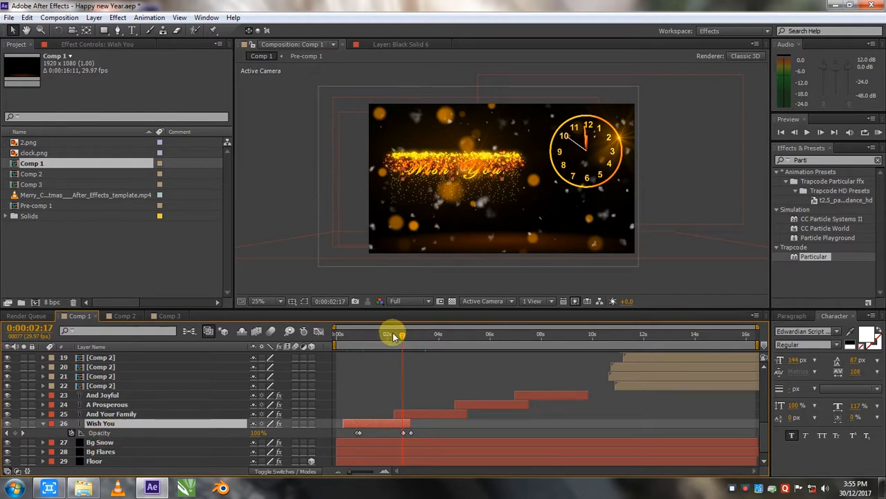
pyautogui.moveTo(402, 339); pyautogui.dragTo(411, 346)
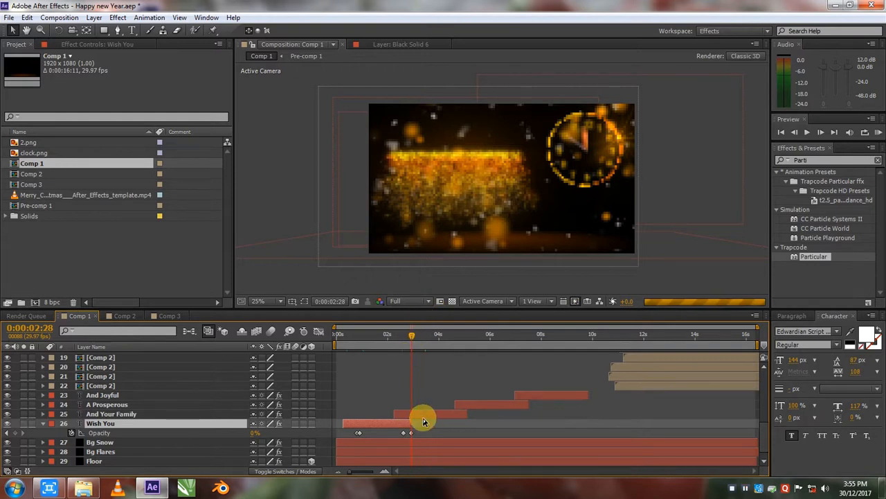
# Preview the And Your Family text layer over its duration and reveal its Opacity keyframes
pyautogui.click(155, 416)
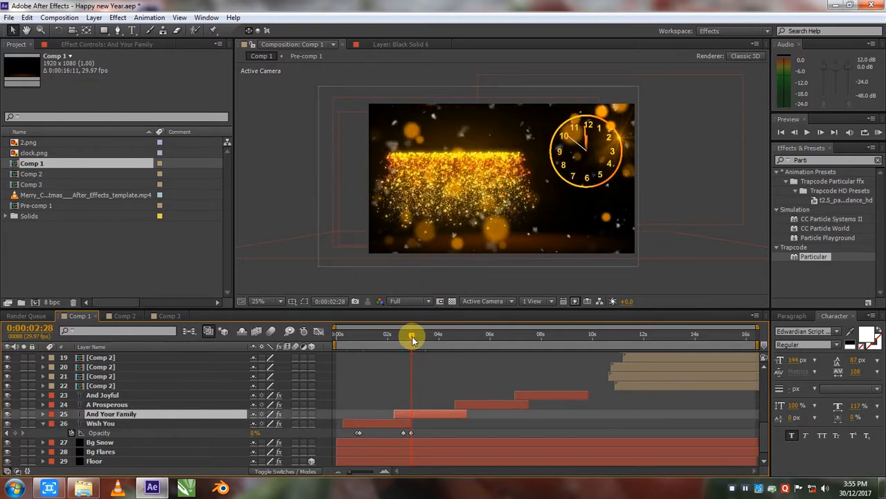
pyautogui.moveTo(413, 339); pyautogui.dragTo(454, 350)
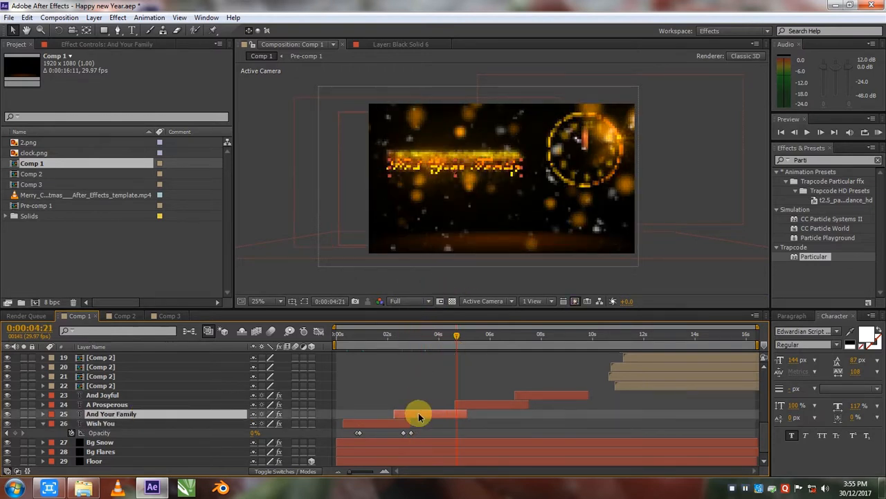
pyautogui.press('i')
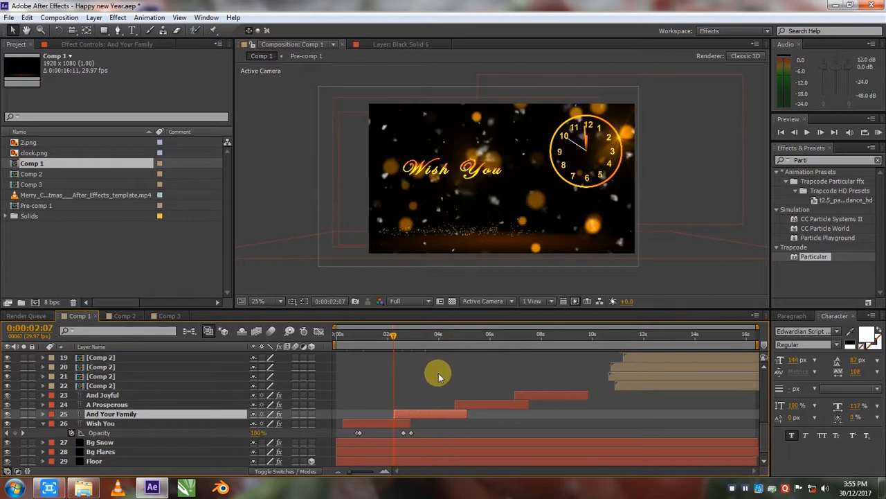
pyautogui.click(439, 373)
pyautogui.click(444, 333)
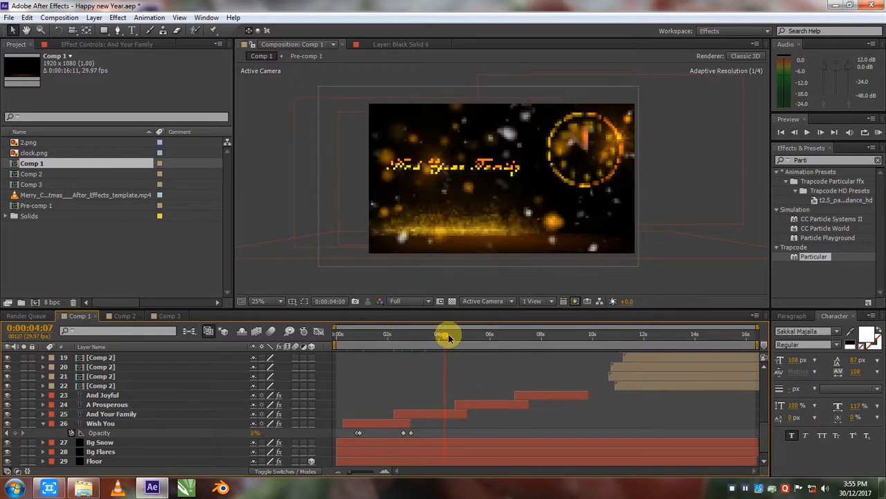
pyautogui.click(408, 414)
pyautogui.press('t')
pyautogui.moveTo(444, 339); pyautogui.dragTo(493, 366)
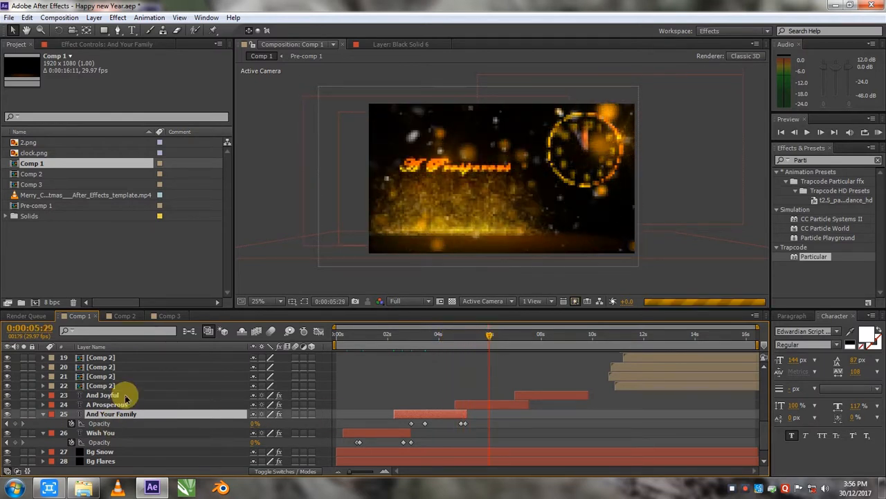
# Examine how the Fall, Comp 2 and text layers are staggered in Comp 1 and scrub to 0:00:06:24
pyautogui.scroll(8, 126, 400)
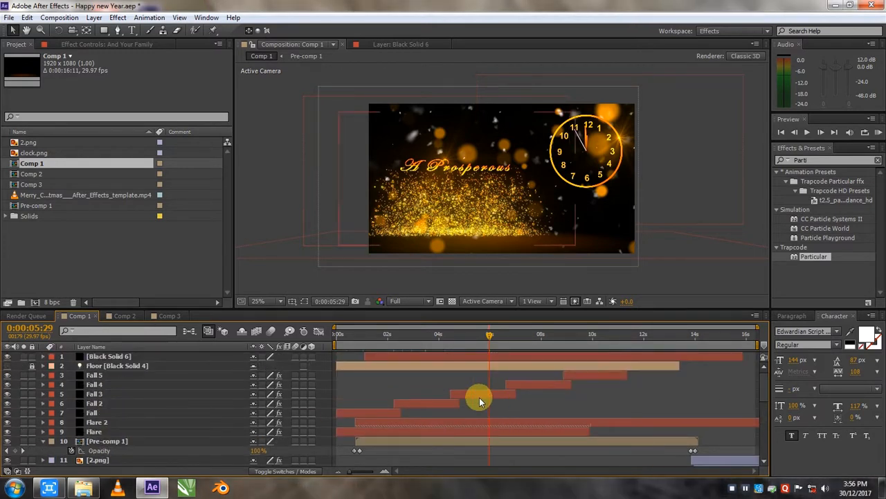
pyautogui.scroll(-8, 522, 367)
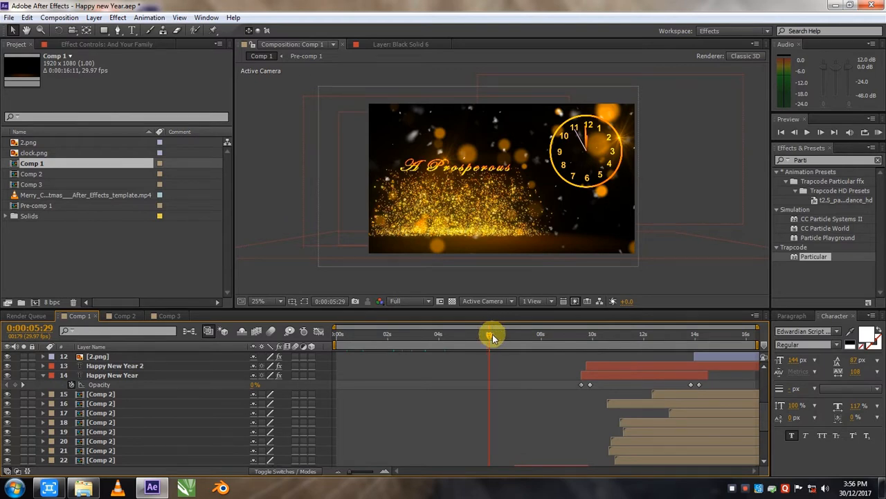
pyautogui.scroll(-6, 492, 331)
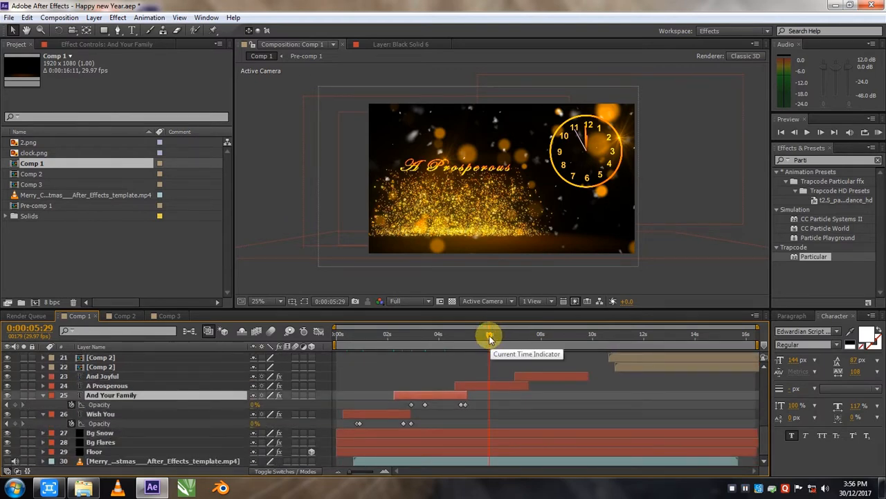
pyautogui.moveTo(490, 339); pyautogui.dragTo(493, 337)
pyautogui.click(104, 367)
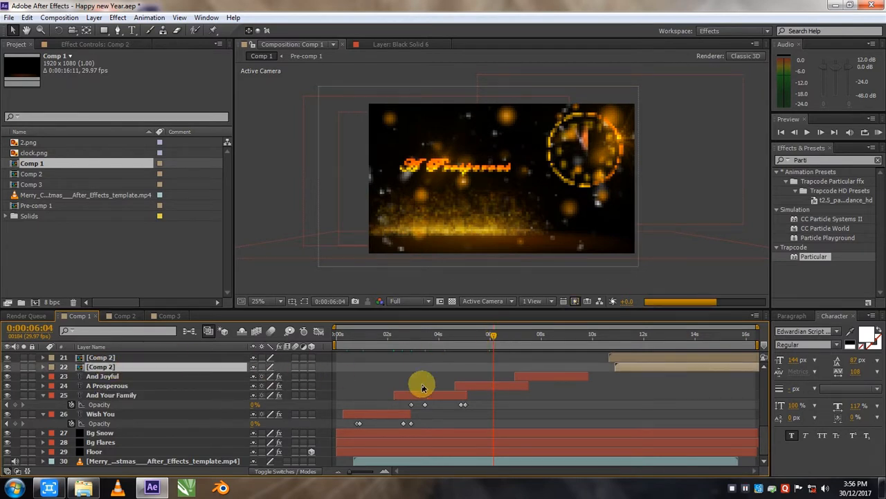
pyautogui.scroll(3, 293, 393)
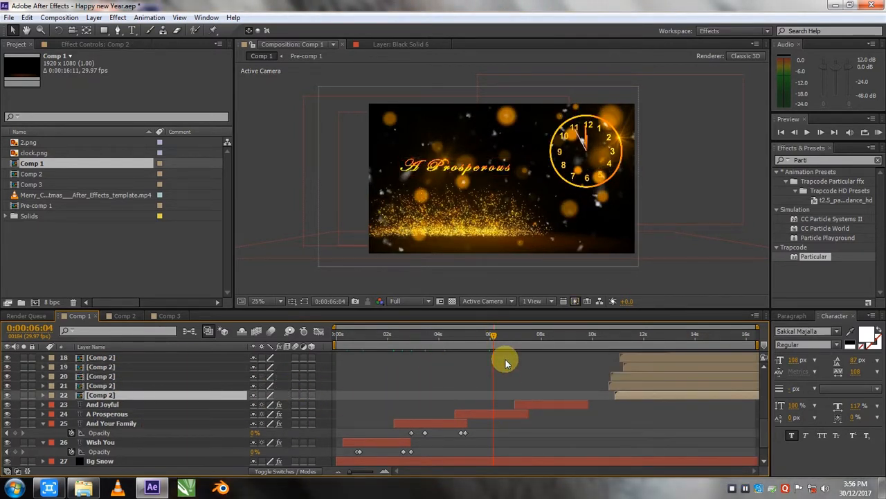
pyautogui.moveTo(493, 337); pyautogui.dragTo(510, 338)
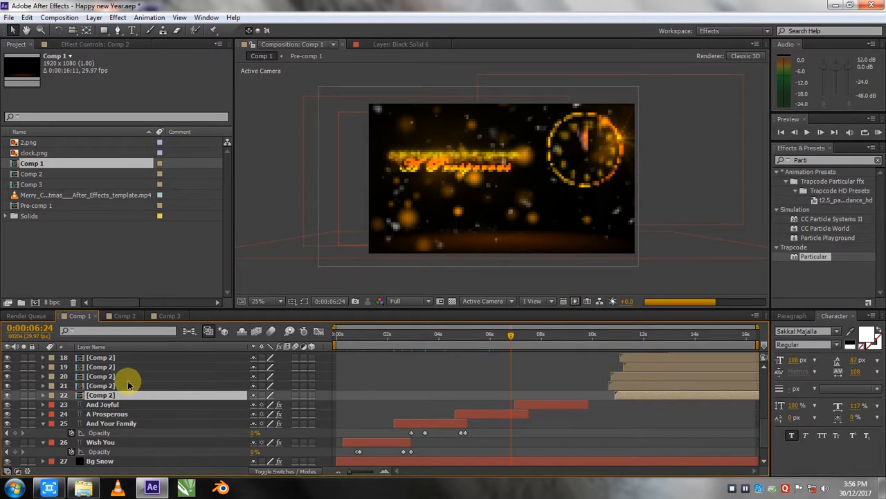
# Open Comp 2 and scrub to the firework burst at 0:00:00:17
pyautogui.click(125, 316)
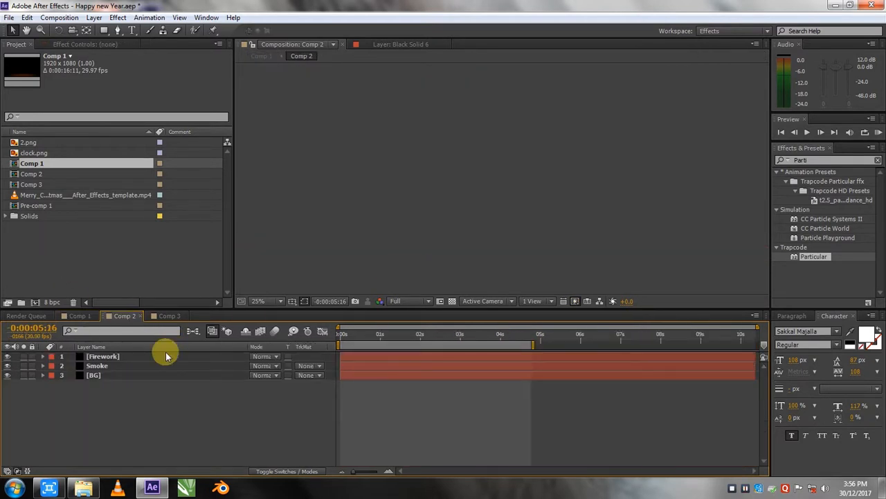
pyautogui.click(400, 337)
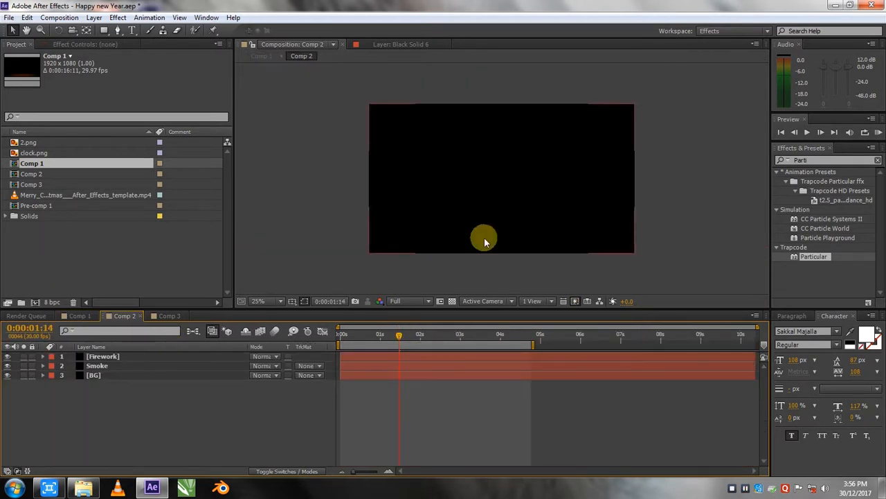
pyautogui.moveTo(436, 342); pyautogui.dragTo(362, 339)
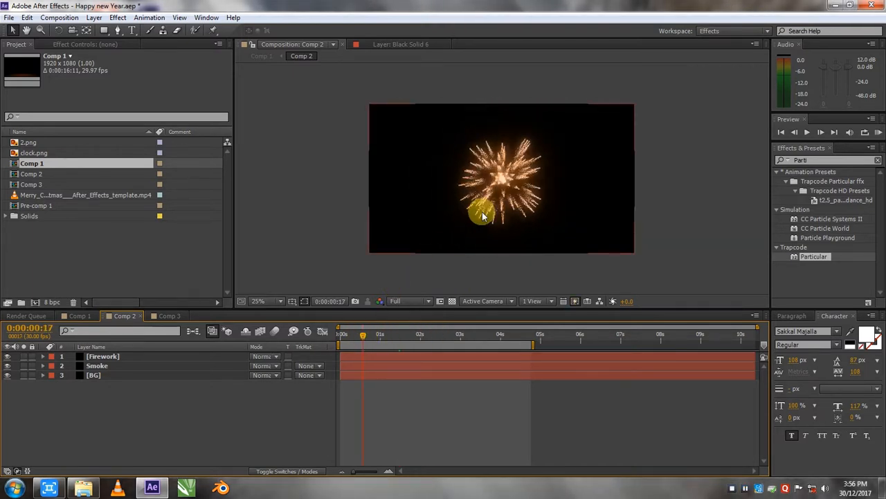
pyautogui.press('.')
pyautogui.press(',')
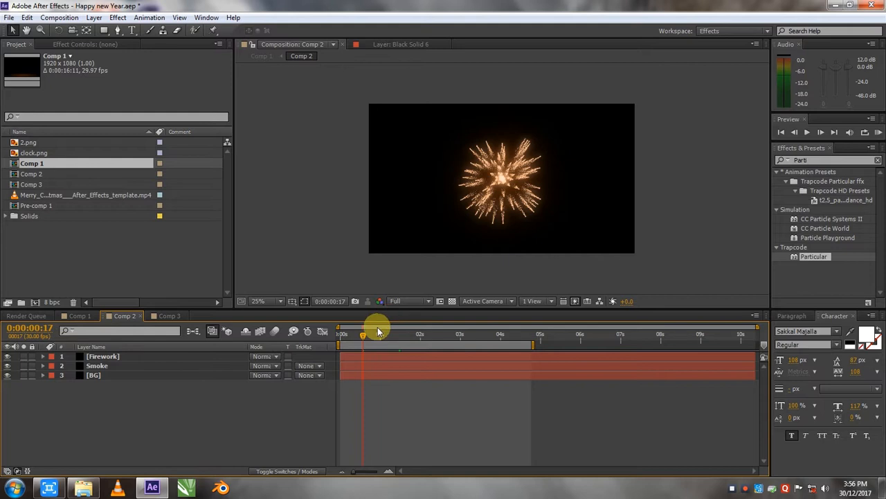
# Move Comp 2 to 0:00:00:16 and inspect the firework burst at a larger preview size
pyautogui.moveTo(361, 337)
pyautogui.mouseDown()
pyautogui.moveTo(344, 336)
pyautogui.moveTo(361, 336)
pyautogui.mouseUp()
pyautogui.press('.')
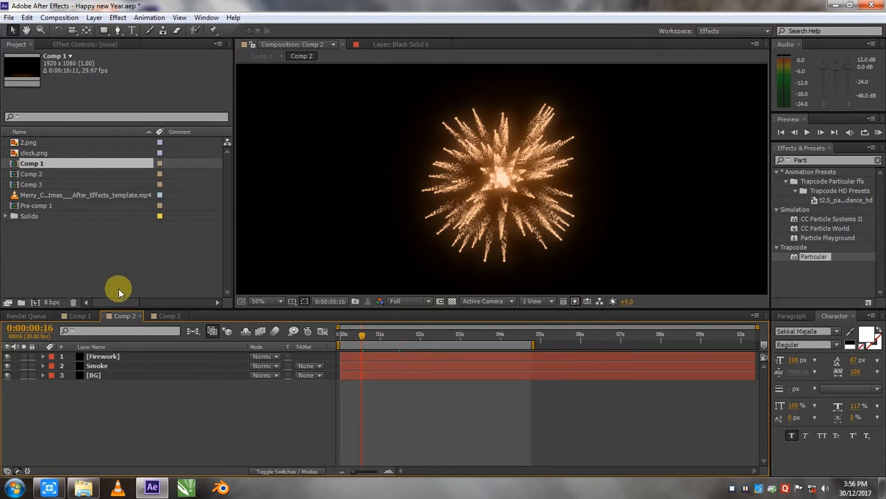
# Return to Comp 1, search the effects for "tint" and apply Tint to the selected Comp 2 layer
pyautogui.click(78, 316)
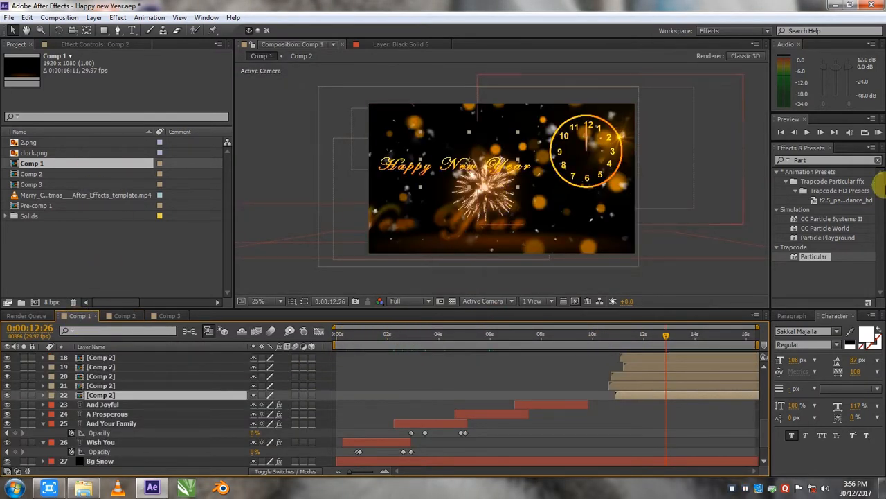
pyautogui.doubleClick(800, 160)
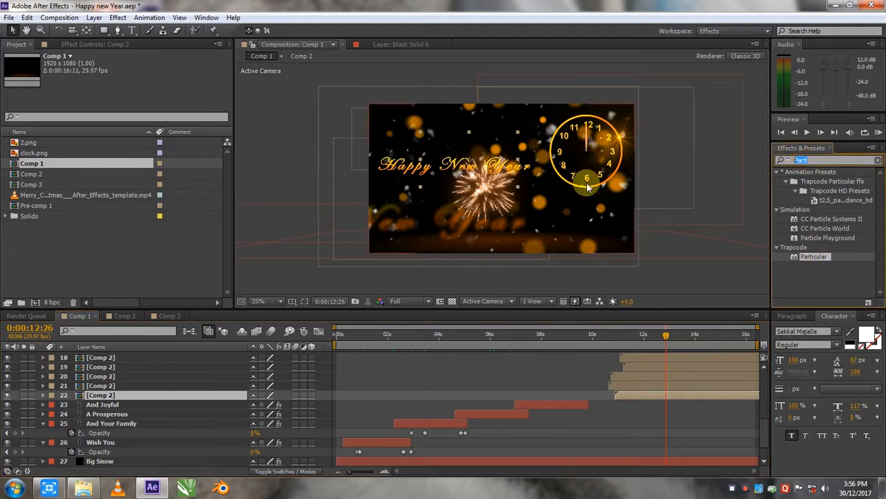
pyautogui.write('tint')
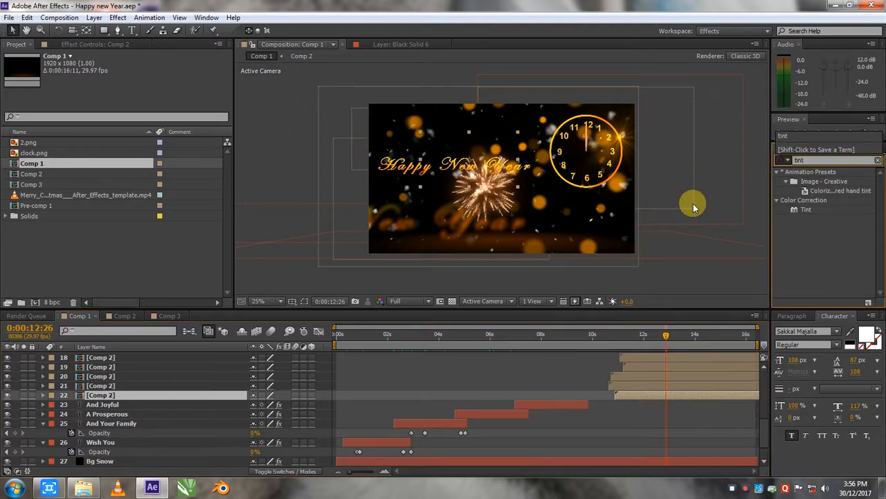
pyautogui.click(807, 210)
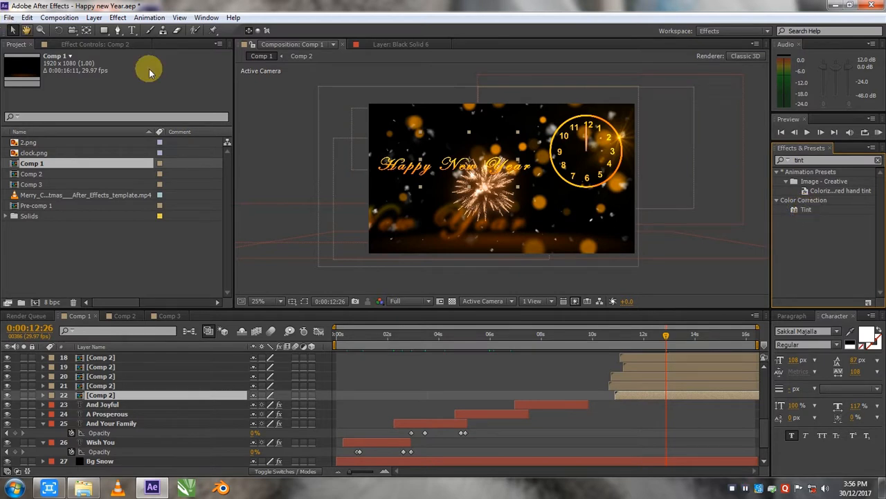
pyautogui.doubleClick(803, 211)
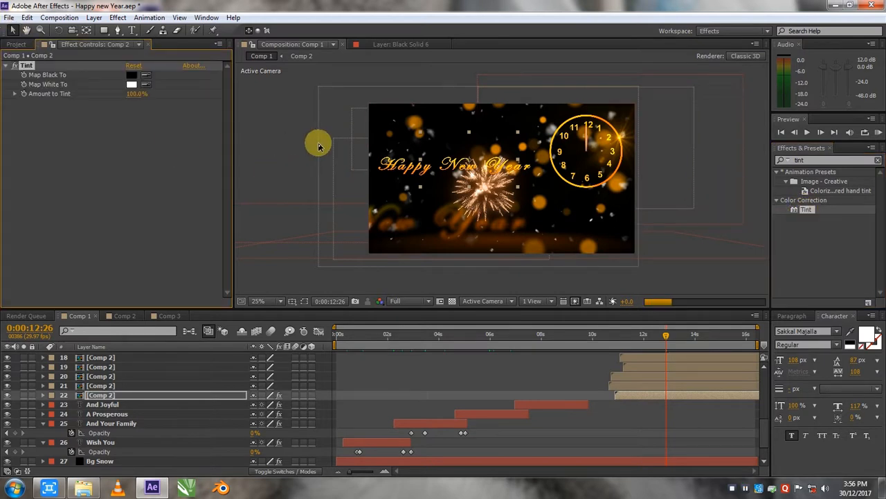
# Try mapping the Tint effect's black to red, undo the colour change and remove Tint from the Comp 2 layer
pyautogui.click(135, 77)
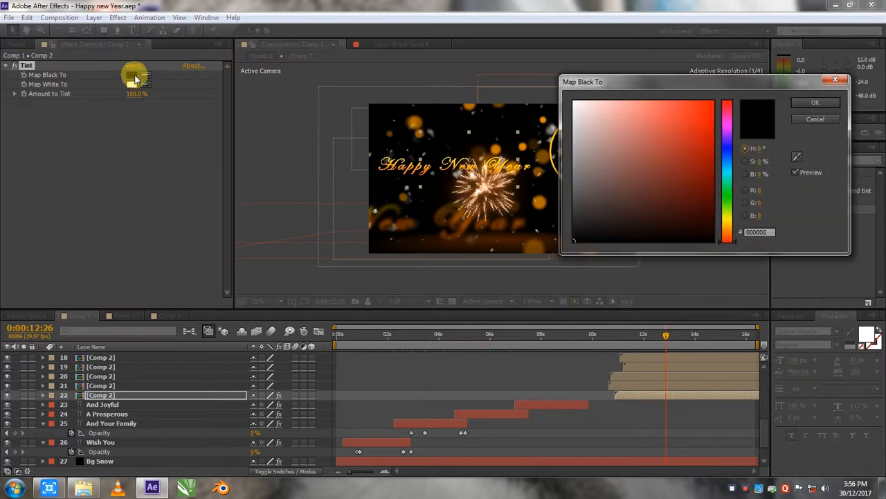
pyautogui.click(689, 153)
pyautogui.click(797, 103)
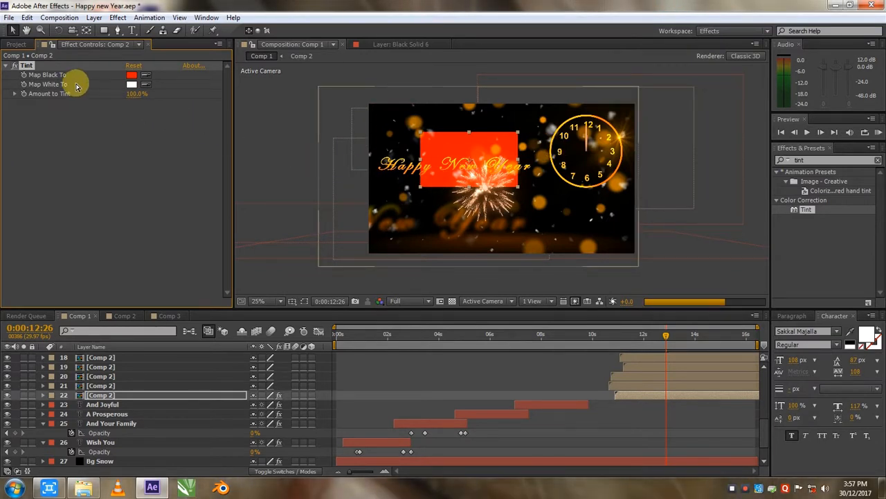
pyautogui.hotkey('ctrl', 'z')
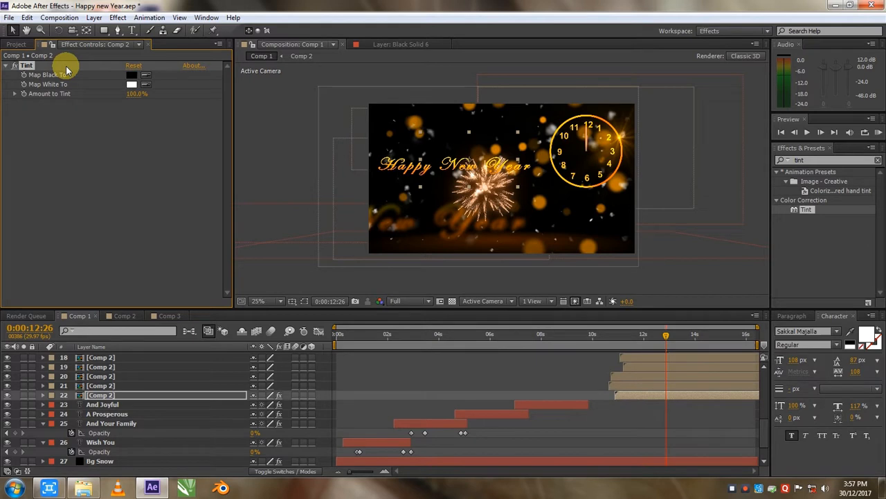
pyautogui.press('Delete')
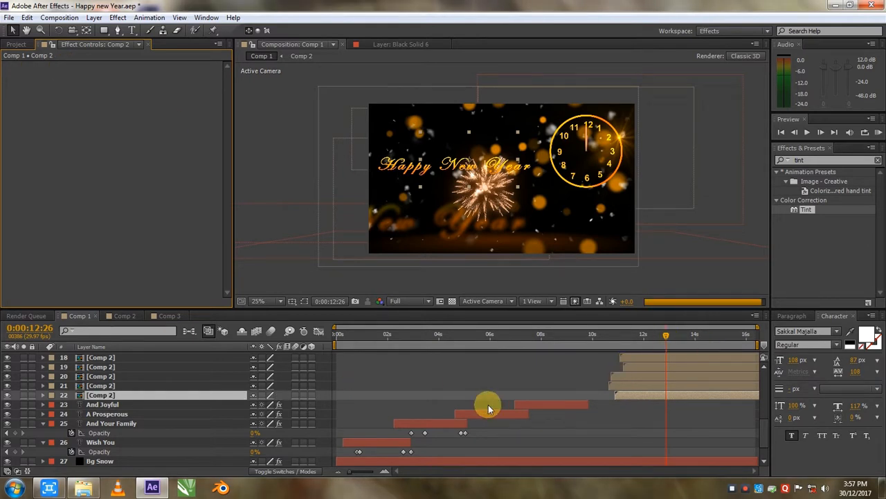
# Select the upper 2.png logo layer and preview the logo at 0:00:15:03, returning to 0:00:12:25
pyautogui.scroll(3, 493, 409)
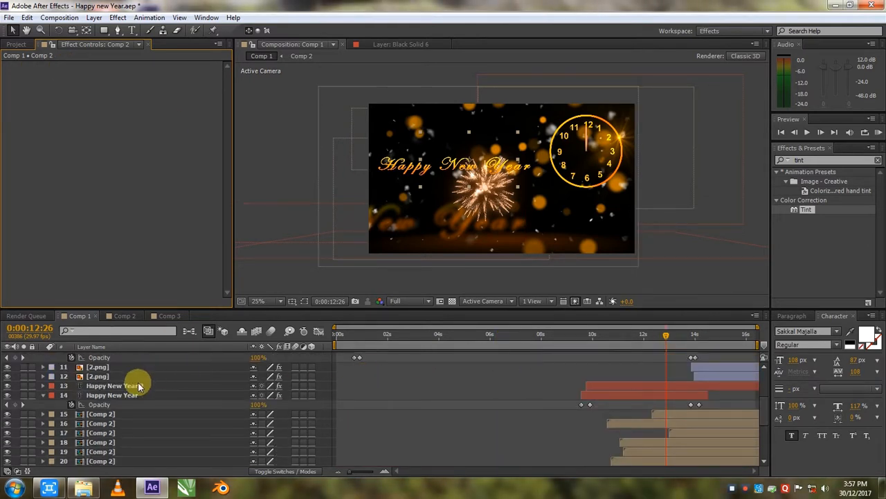
pyautogui.scroll(1, 147, 375)
pyautogui.click(107, 395)
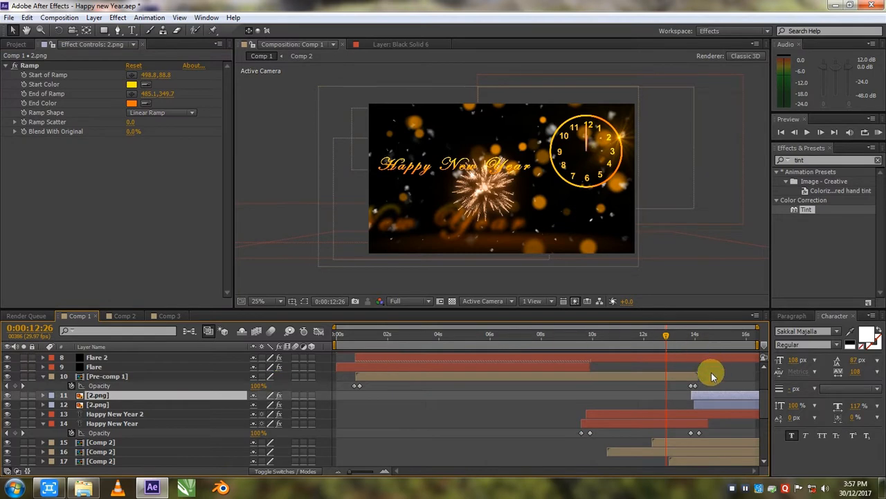
pyautogui.moveTo(718, 345); pyautogui.dragTo(723, 344)
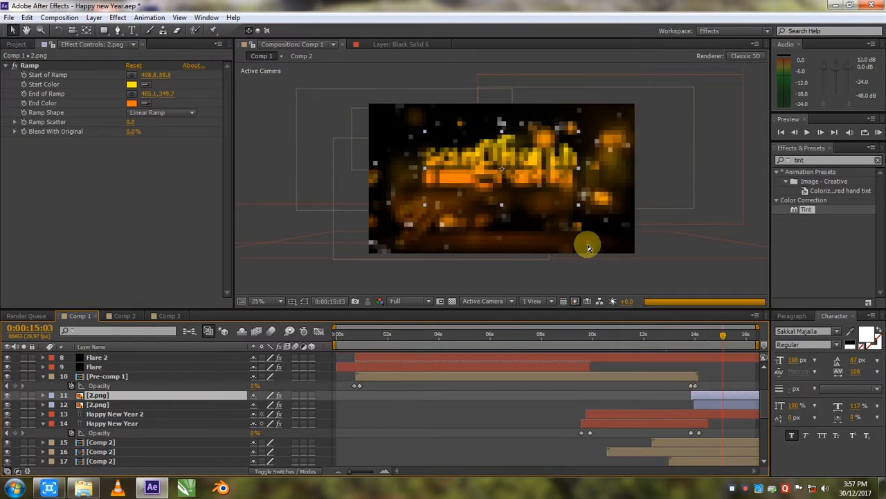
pyautogui.moveTo(722, 350); pyautogui.dragTo(666, 350)
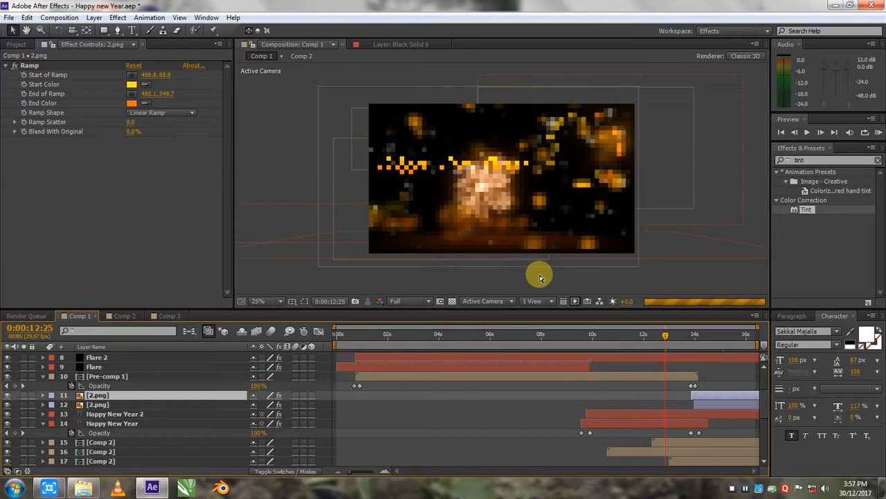
# Select the Happy New Year 2 layer and scrub through its blurred text movement, ending at 0:00:12:23
pyautogui.click(482, 232)
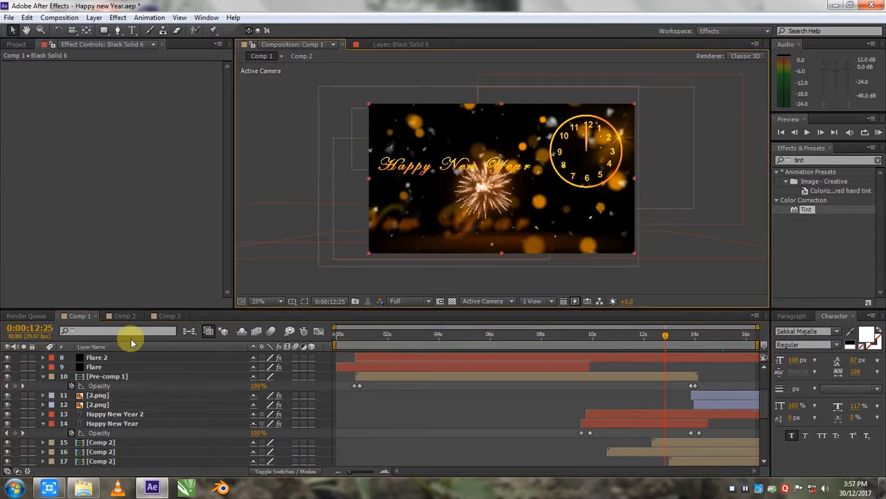
pyautogui.click(146, 413)
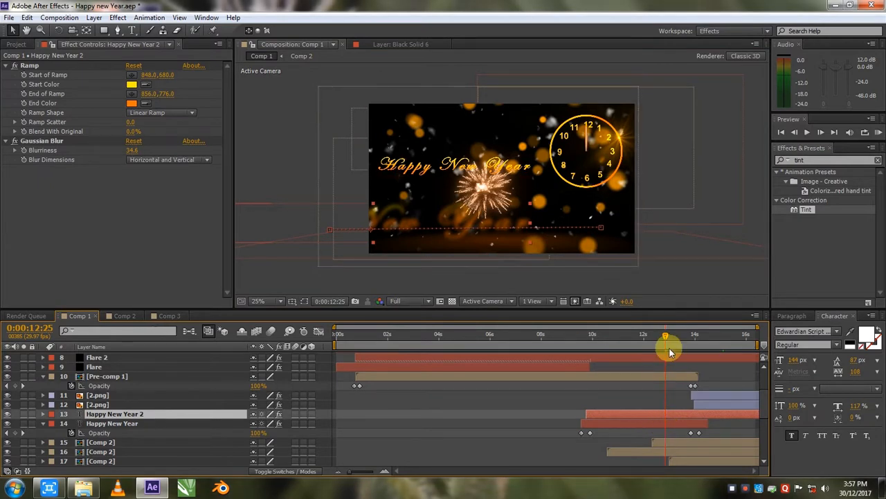
pyautogui.moveTo(665, 340); pyautogui.dragTo(655, 338)
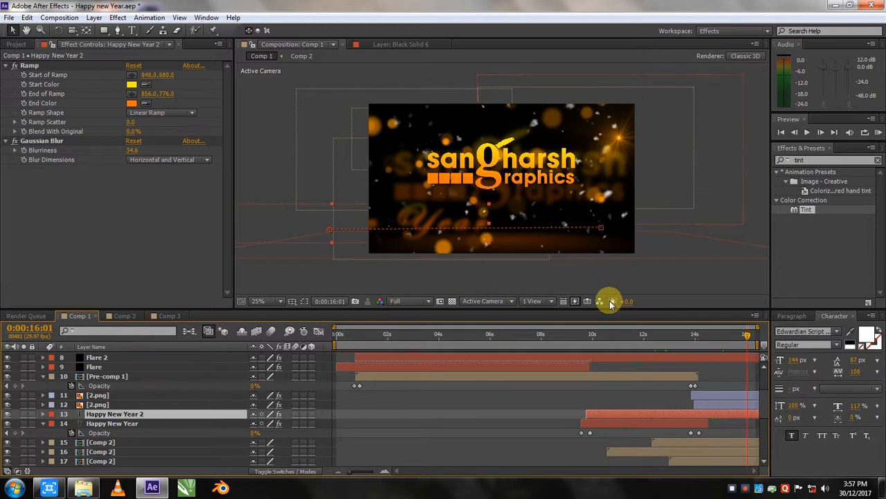
pyautogui.moveTo(589, 341); pyautogui.dragTo(663, 339)
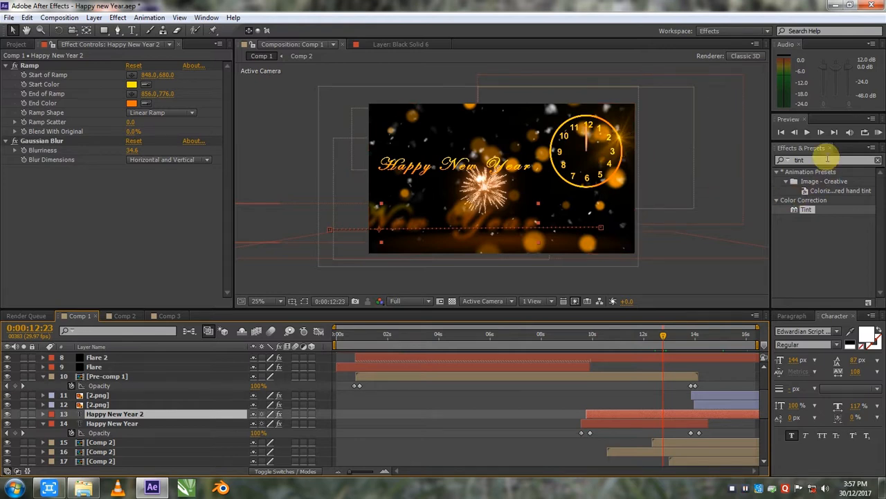
# Look up Optical Flares among the Video Copilot effects without applying it
pyautogui.click(149, 17)
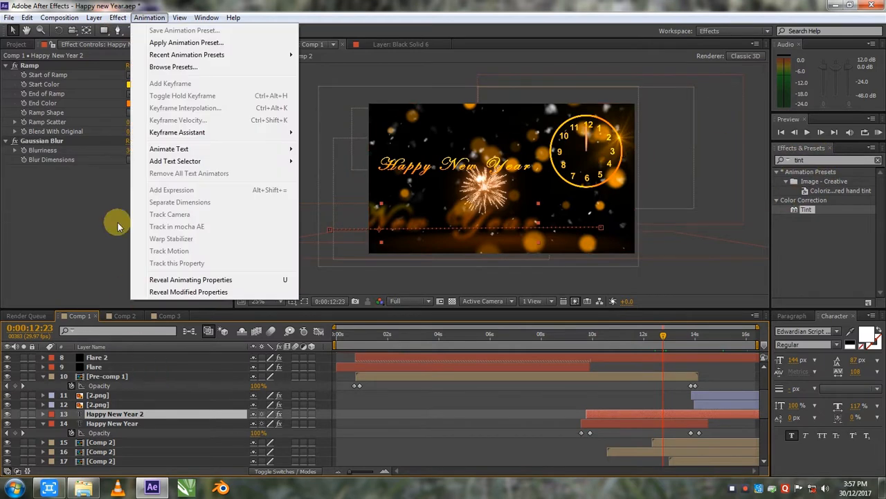
pyautogui.moveTo(119, 18)
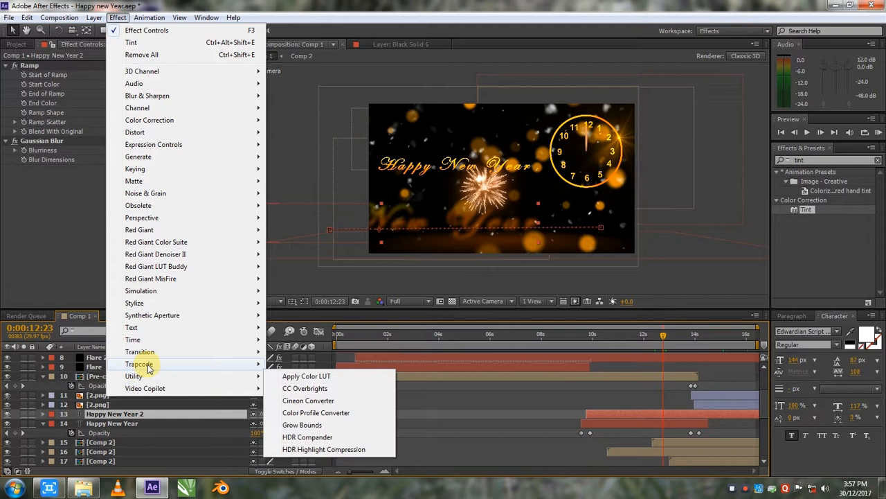
pyautogui.moveTo(205, 389)
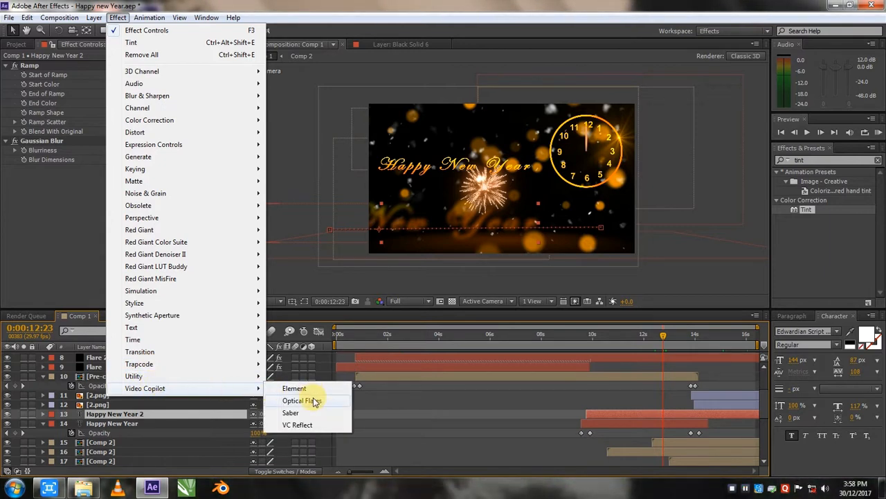
pyautogui.click(436, 445)
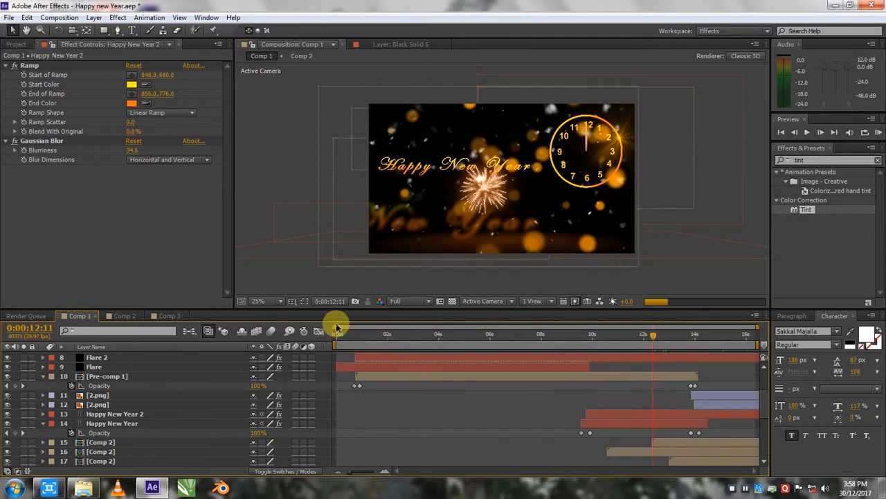
# Review the Comp 2 and Comp 3 compositions and return to Comp 1
pyautogui.click(128, 315)
pyautogui.scroll(-4, 547, 169)
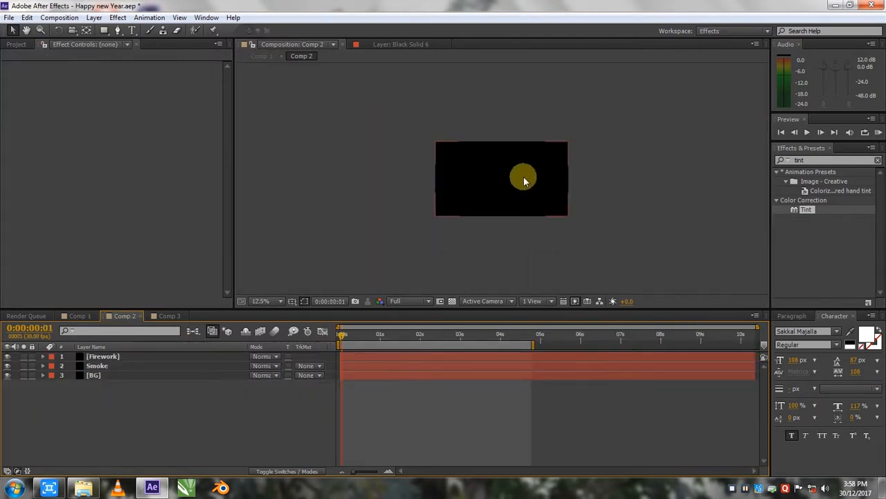
pyautogui.click(170, 315)
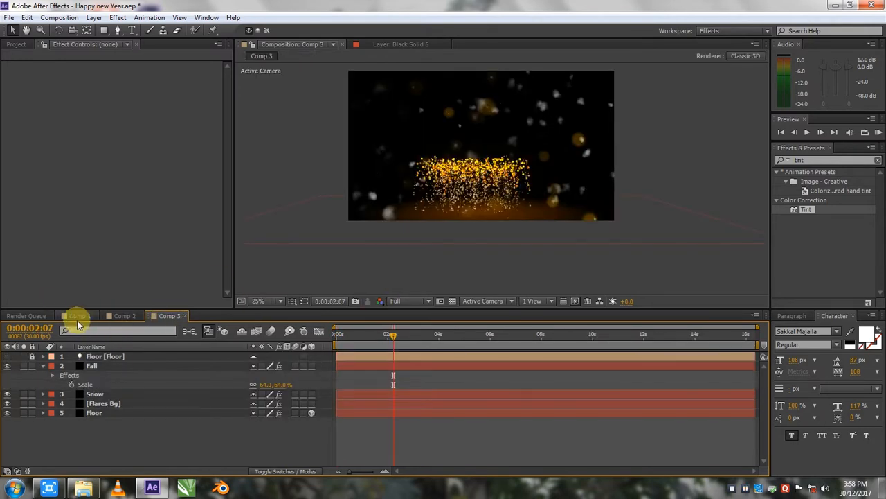
pyautogui.click(77, 316)
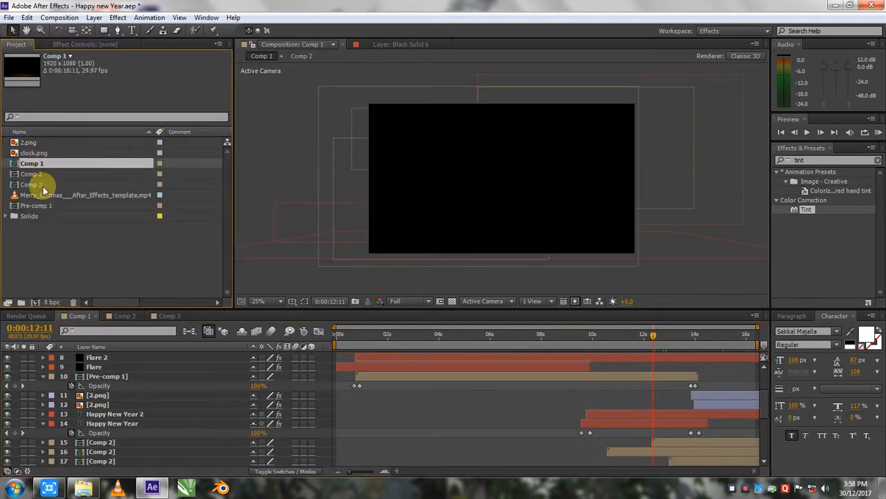
# Open Pre-comp 1, fit more of the clock in view and scrub to 0:00:01:05
pyautogui.doubleClick(36, 205)
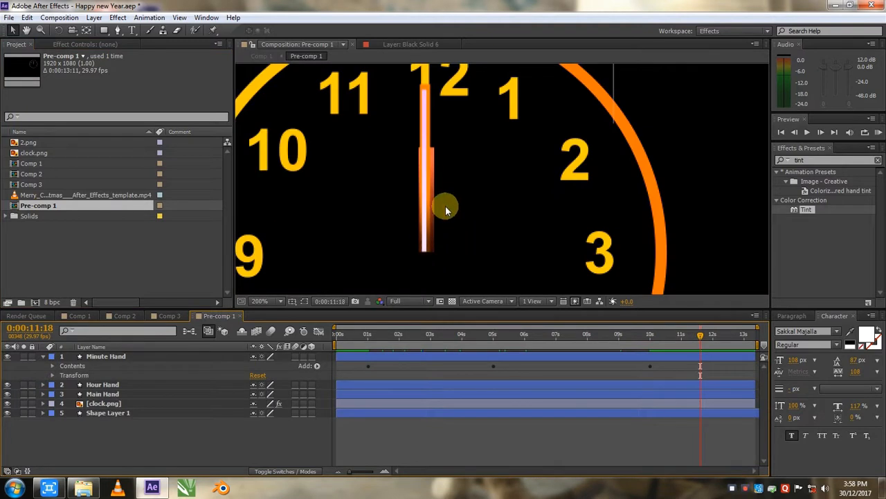
pyautogui.scroll(-4, 445, 205)
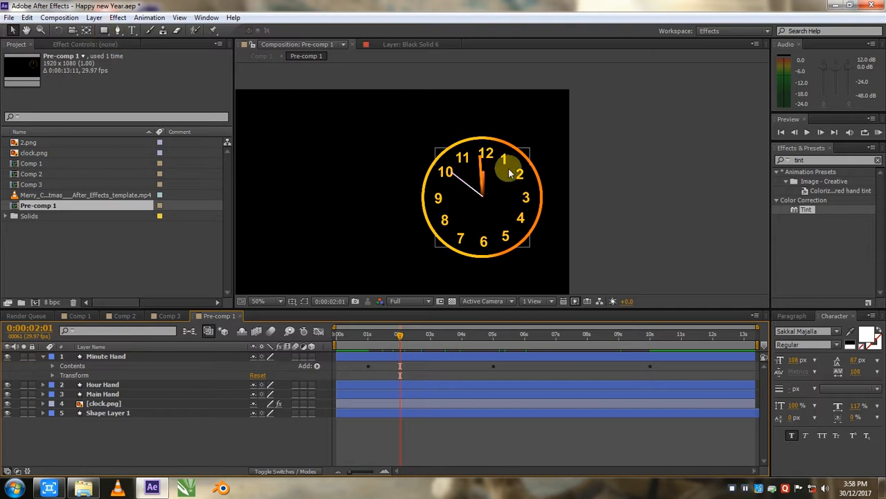
pyautogui.scroll(1, 502, 173)
pyautogui.moveTo(386, 336); pyautogui.dragTo(374, 341)
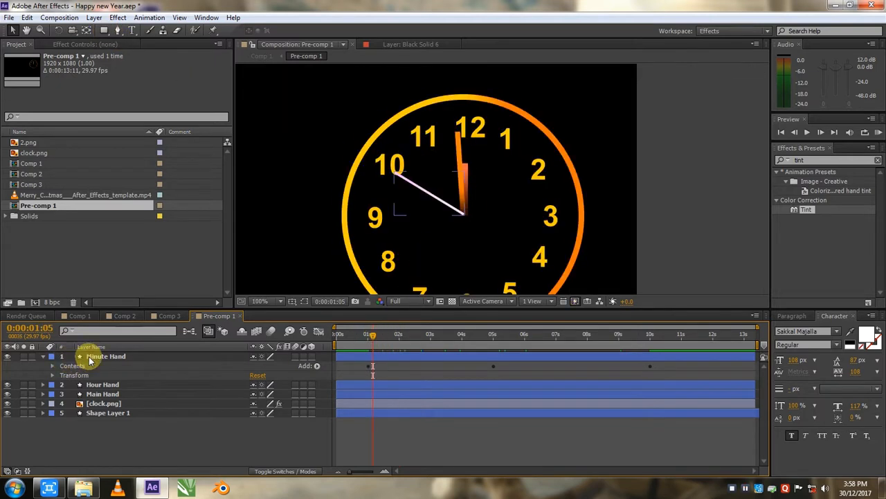
# Reveal the Minute Hand layer's Position and Rotation keyframes and scrub through them to 0:00:10:01
pyautogui.click(208, 355)
pyautogui.press('u')
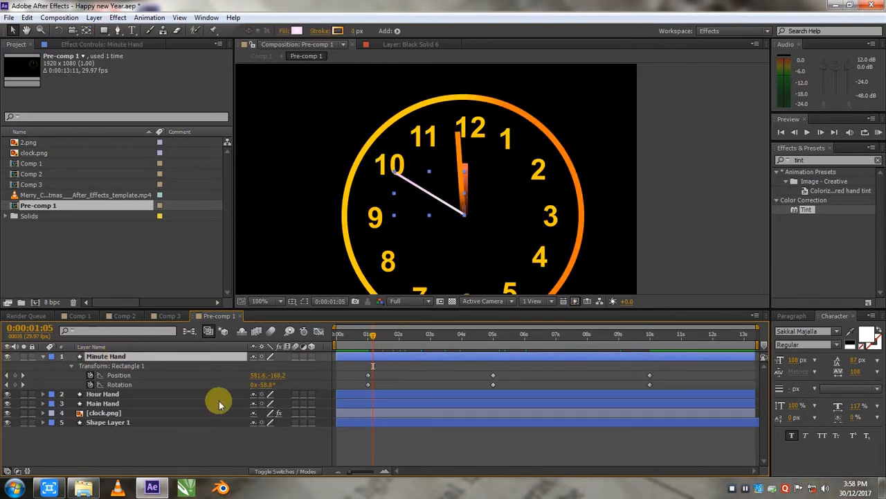
pyautogui.click(370, 336)
pyautogui.moveTo(371, 336); pyautogui.dragTo(650, 385)
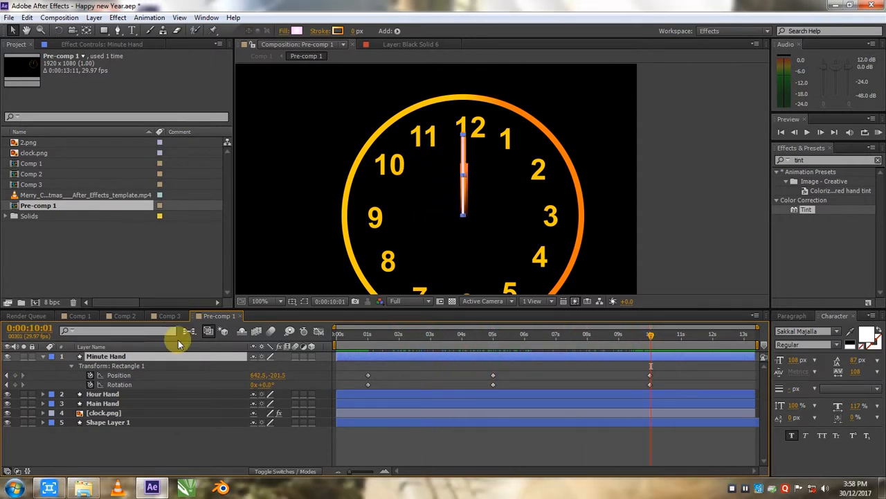
# Return to Comp 1, preview the fireworks at 0:00:13:02 and 0:00:11:23, and locate the Flare 2 layer in the stack
pyautogui.click(87, 316)
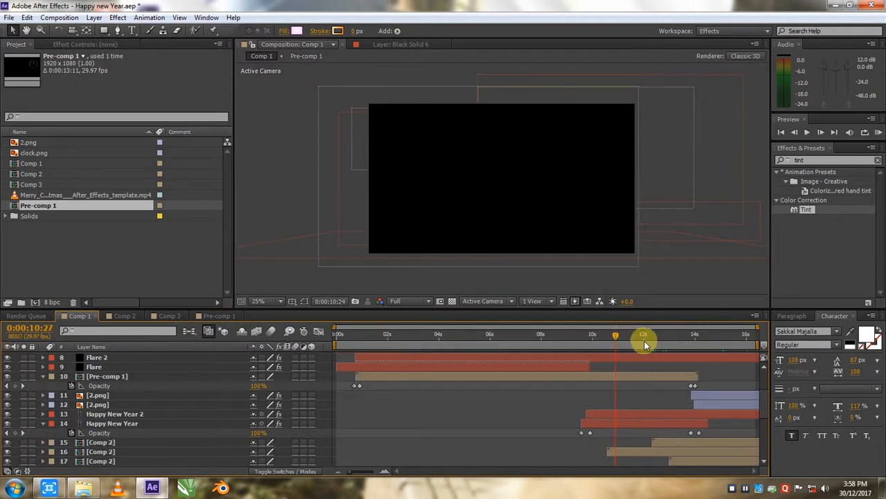
pyautogui.click(673, 346)
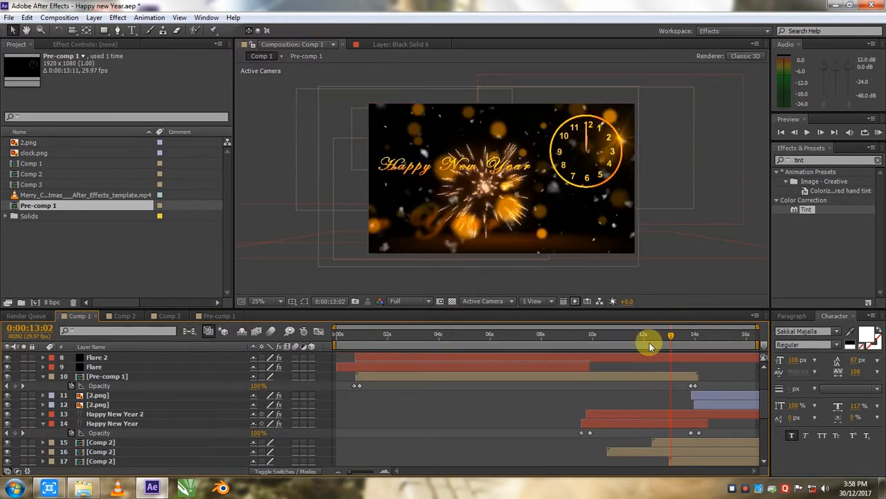
pyautogui.click(638, 342)
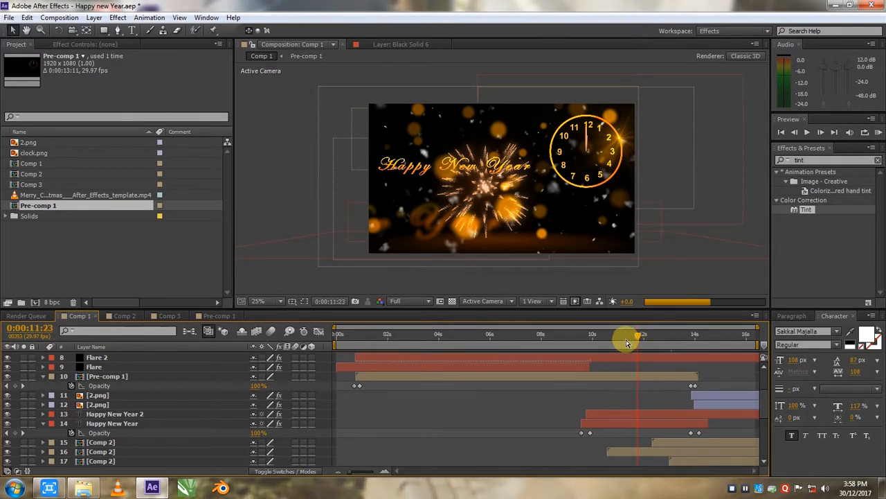
pyautogui.click(96, 357)
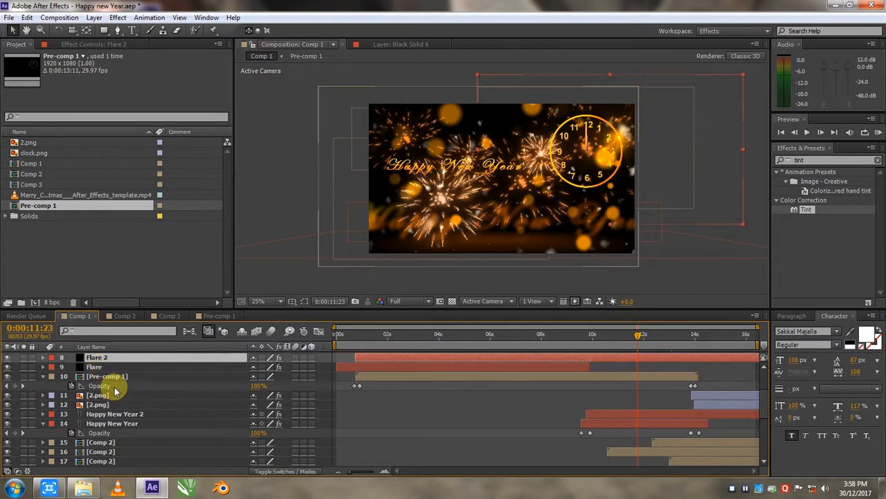
pyautogui.scroll(3, 114, 377)
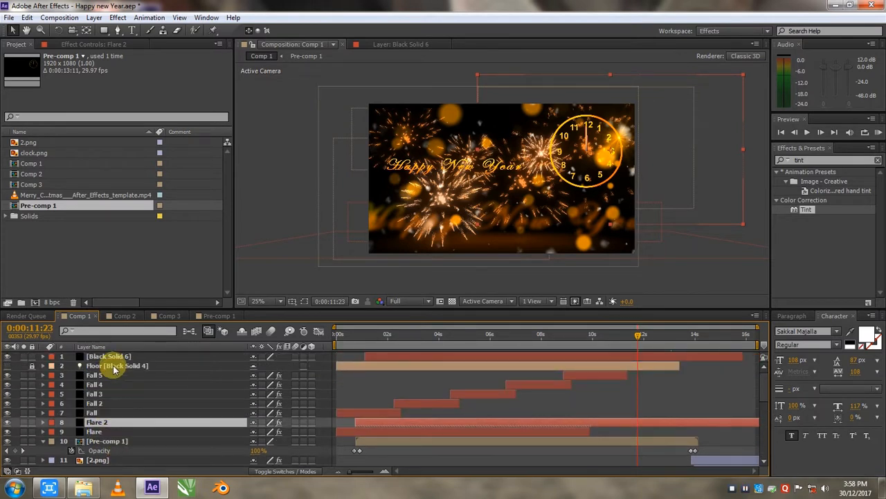
# Select Black Solid 6 at 0:00:11:25 in Comp 1, and create a new 1920 x 1080 composition at 30 fps lasting 0:00:16:11
pyautogui.click(111, 356)
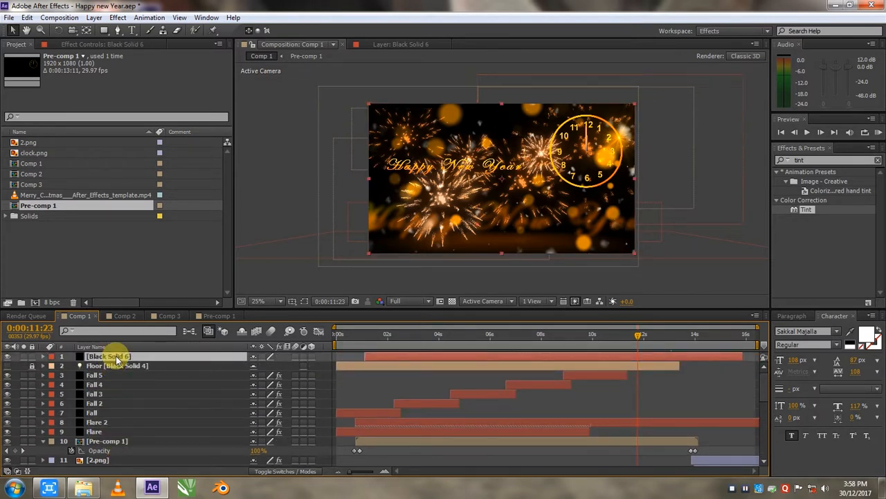
pyautogui.click(640, 334)
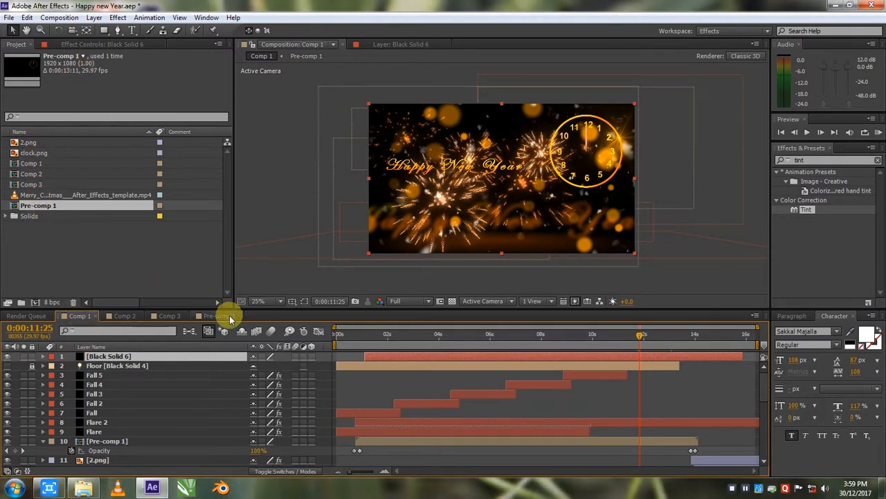
pyautogui.click(36, 303)
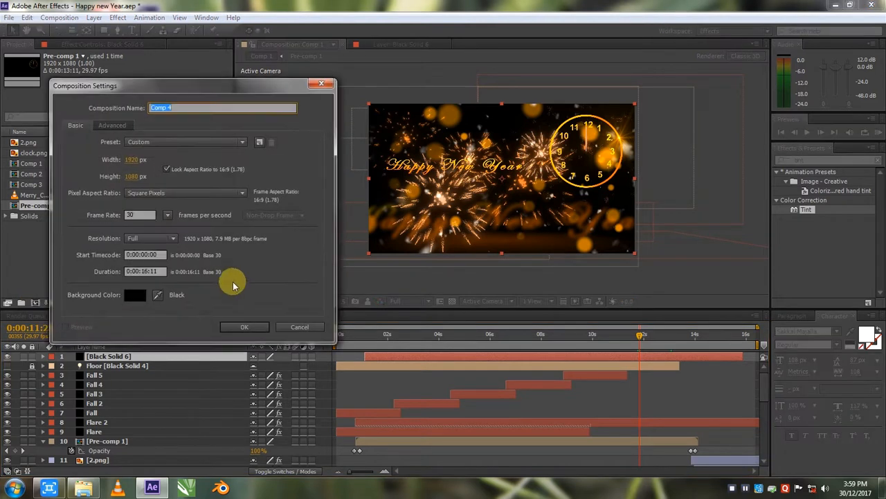
pyautogui.click(240, 327)
# Add a point light to the empty Comp 4 composition
pyautogui.rightClick(96, 395)
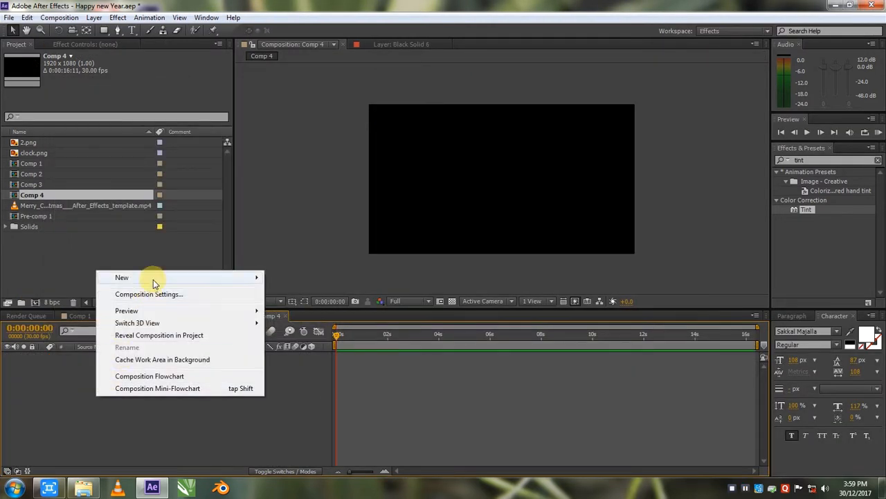
pyautogui.moveTo(255, 277)
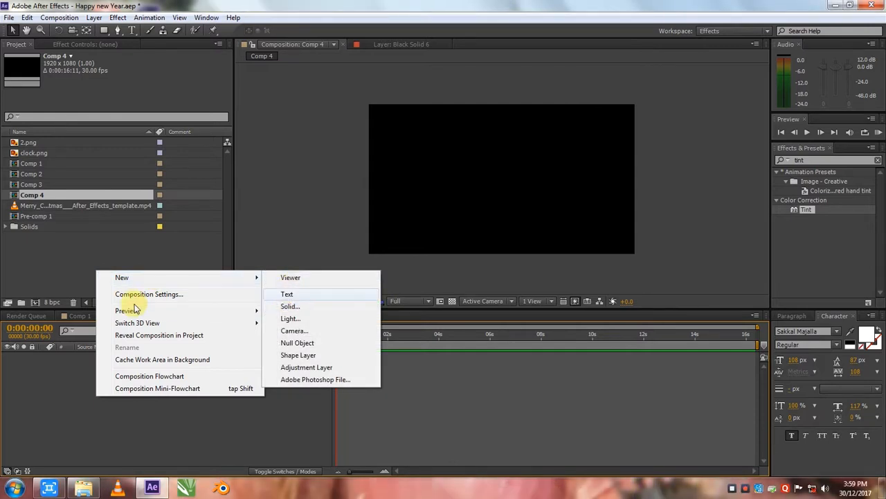
pyautogui.click(299, 318)
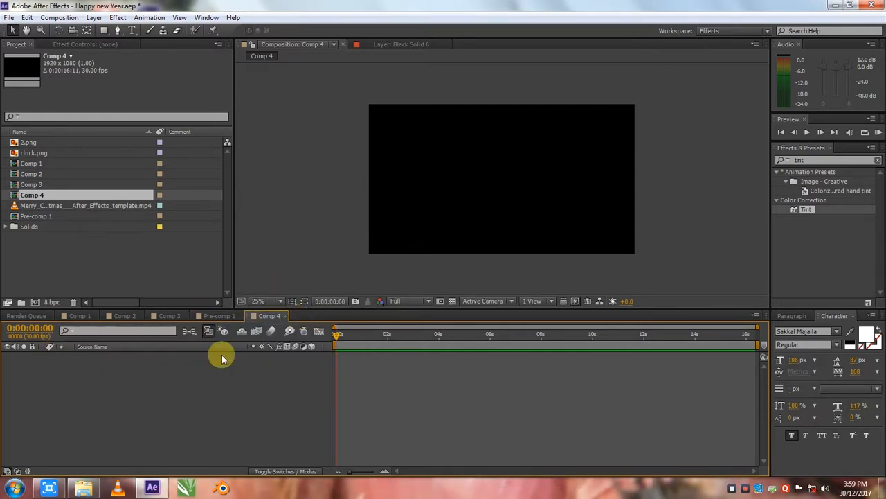
pyautogui.click(471, 369)
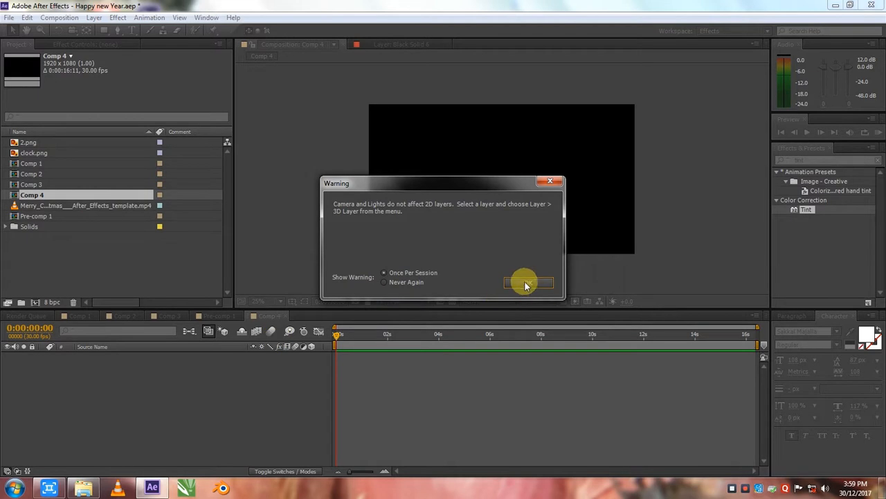
pyautogui.click(524, 283)
# Expand the light layer, examine its Light Options such as intensity, color and shadows, and collapse it
pyautogui.click(48, 358)
pyautogui.click(45, 357)
pyautogui.click(53, 375)
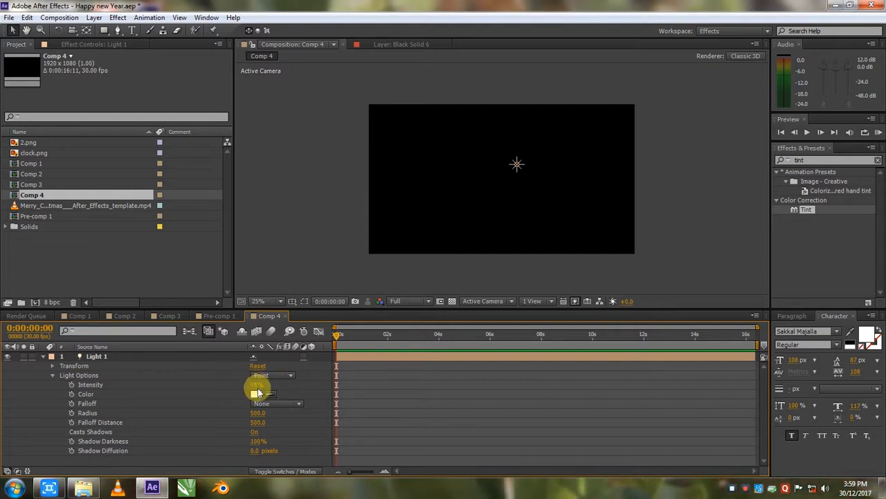
pyautogui.click(54, 376)
pyautogui.click(43, 356)
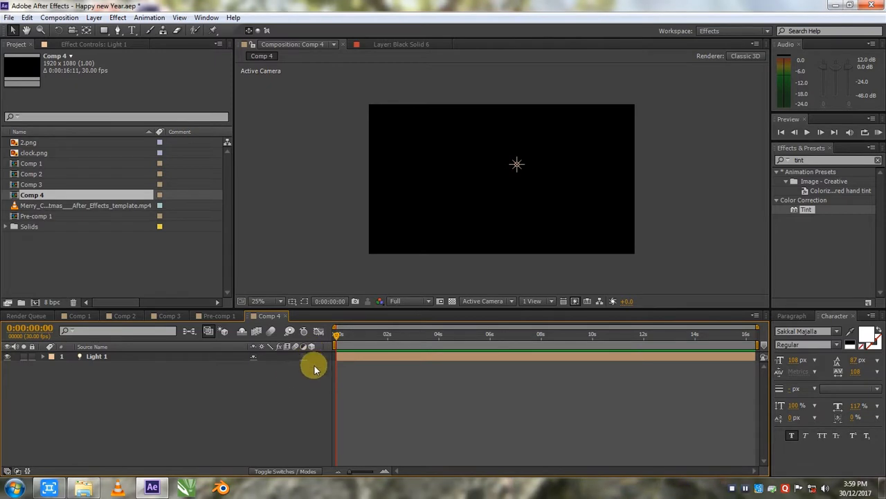
# Add a comp-size black solid to Comp 4, place it below the light and make it a 3D layer
pyautogui.rightClick(73, 406)
pyautogui.moveTo(125, 291)
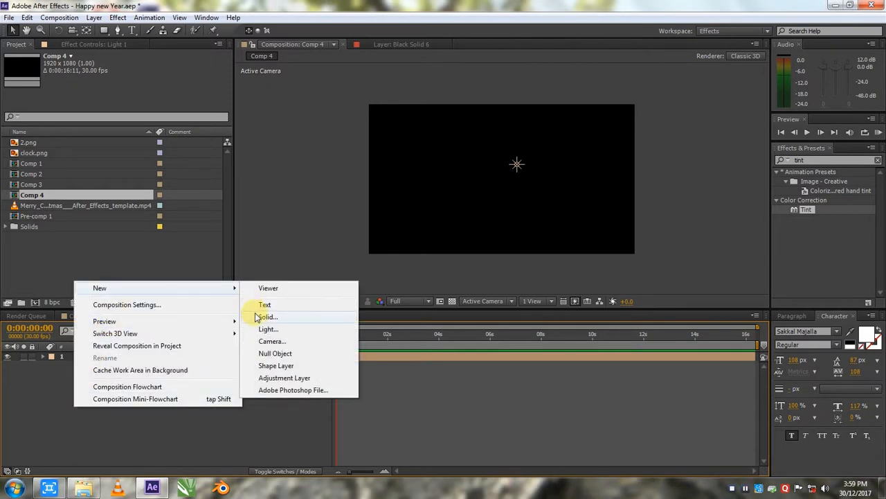
pyautogui.click(262, 317)
pyautogui.click(289, 348)
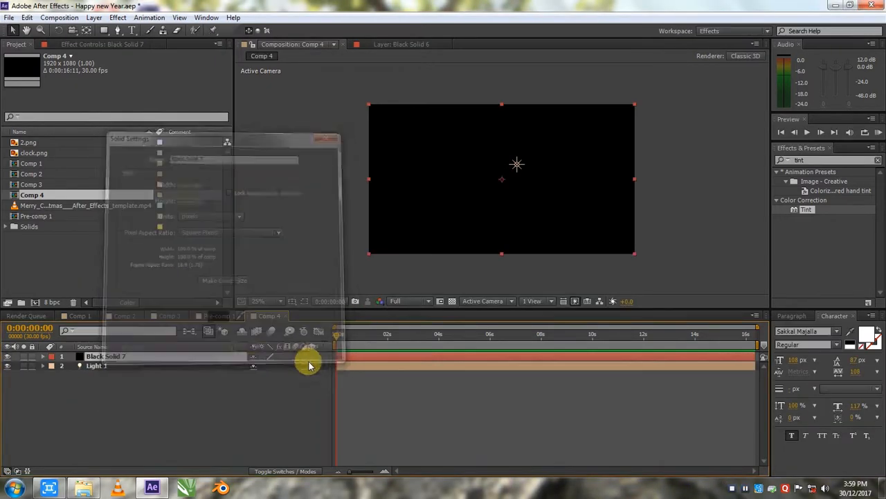
pyautogui.moveTo(210, 356); pyautogui.dragTo(128, 372)
# Delete the black solid and the light layer from Comp 4
pyautogui.click(105, 356)
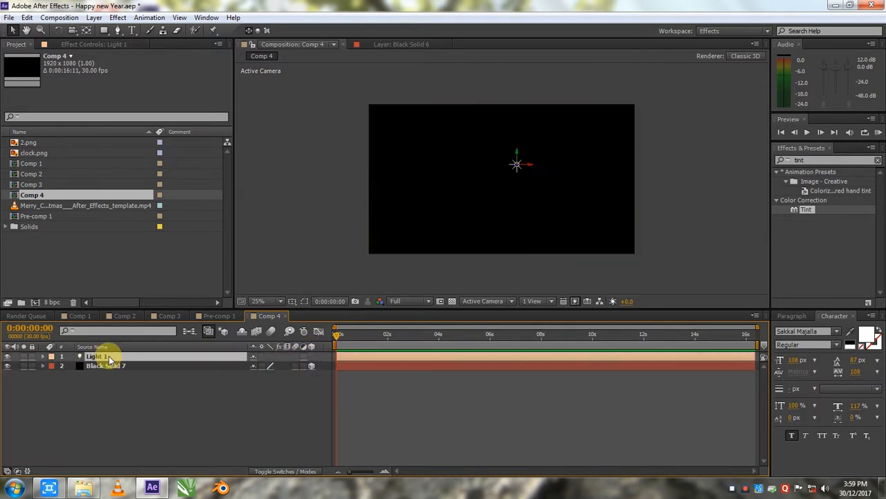
pyautogui.click(111, 365)
pyautogui.rightClick(111, 370)
pyautogui.click(68, 375)
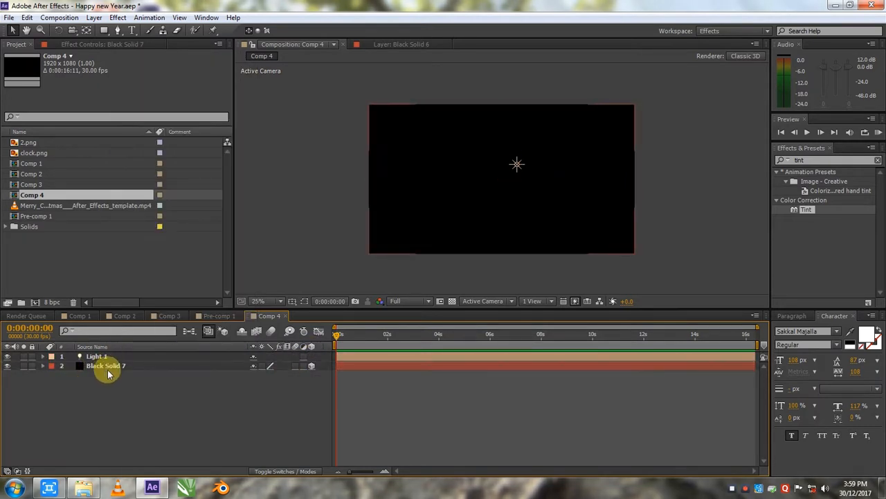
pyautogui.click(120, 366)
pyautogui.press('Delete')
pyautogui.click(119, 356)
pyautogui.press('Delete')
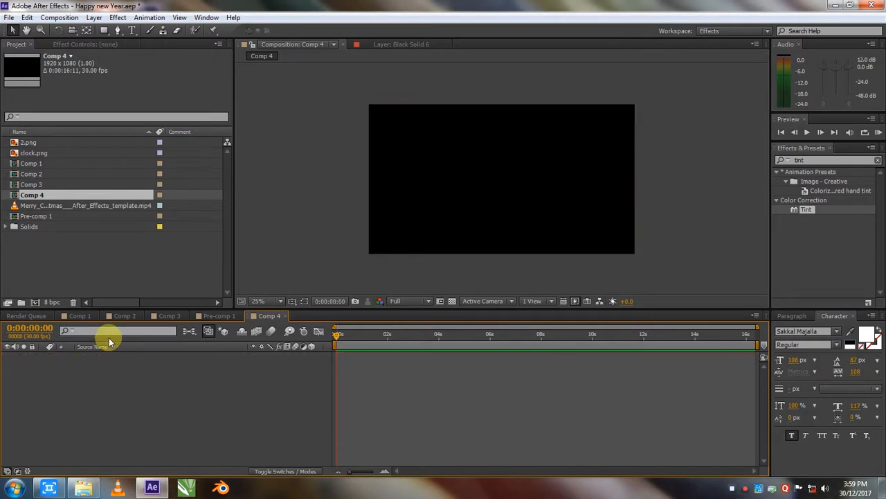
# Glance at Pre-comp 1, return to Comp 4 and add a 1920 x 1080 black solid
pyautogui.click(216, 317)
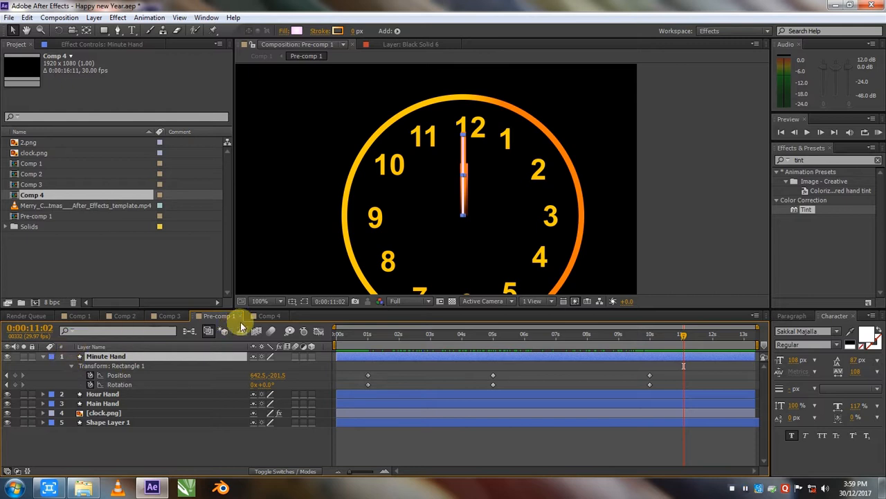
pyautogui.click(266, 316)
pyautogui.rightClick(228, 379)
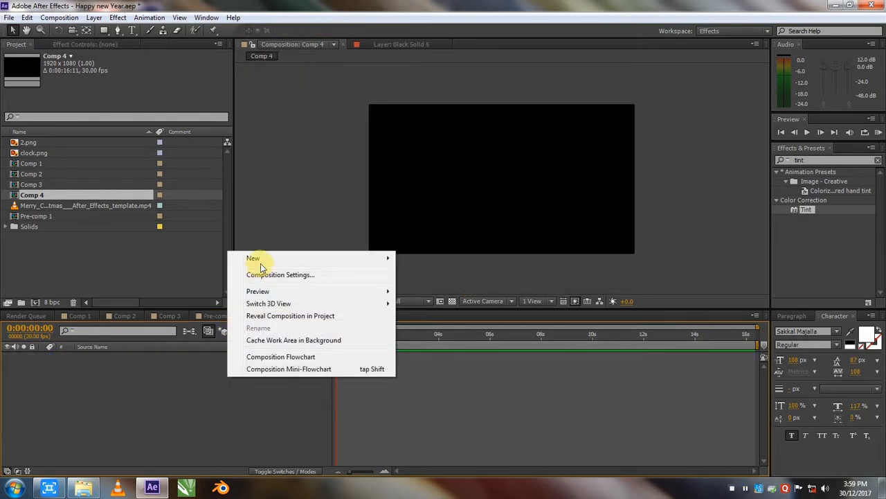
pyautogui.moveTo(266, 258)
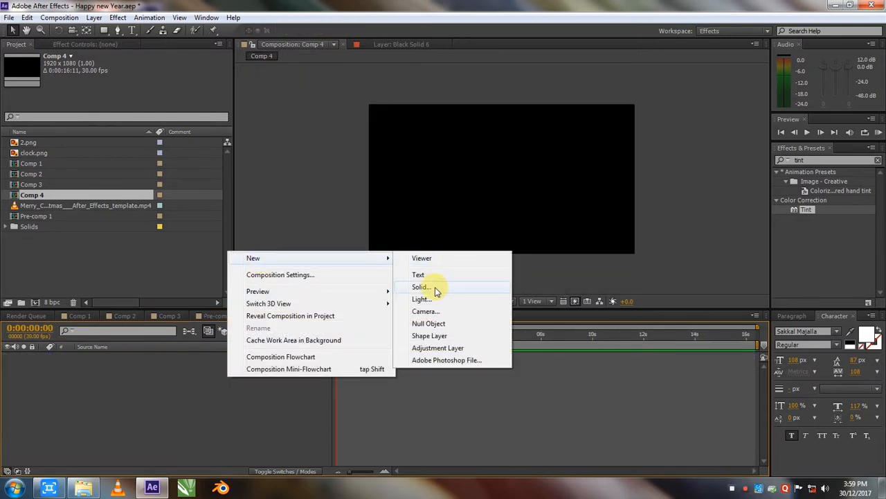
pyautogui.click(421, 286)
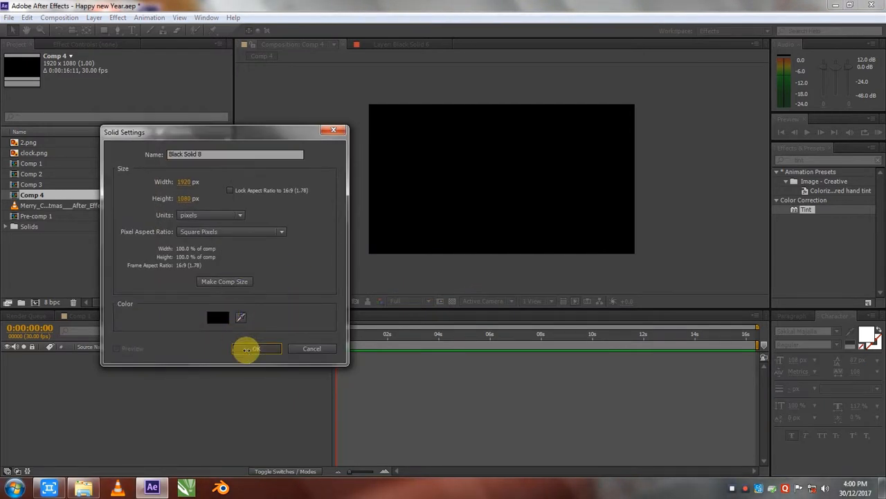
pyautogui.click(249, 349)
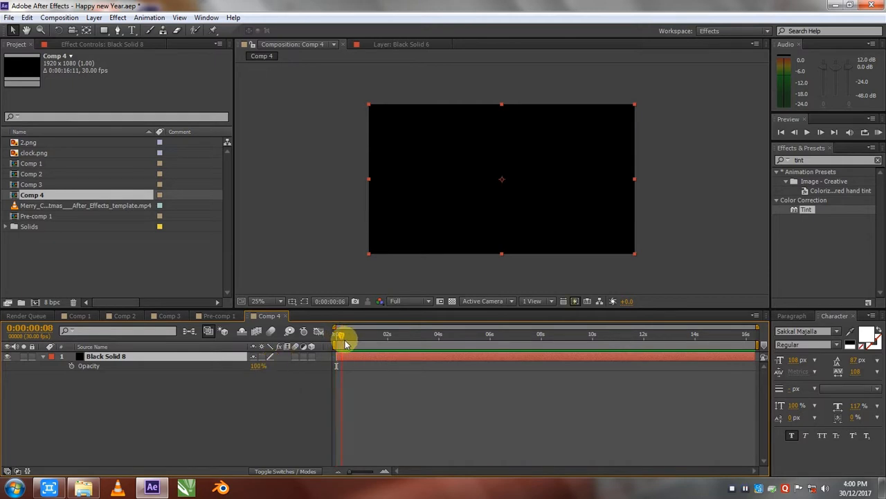
# Reveal the black solid's Opacity and add 100% keyframes at 0:00:00:11 and 0:00:02:00
pyautogui.moveTo(349, 344); pyautogui.dragTo(352, 344)
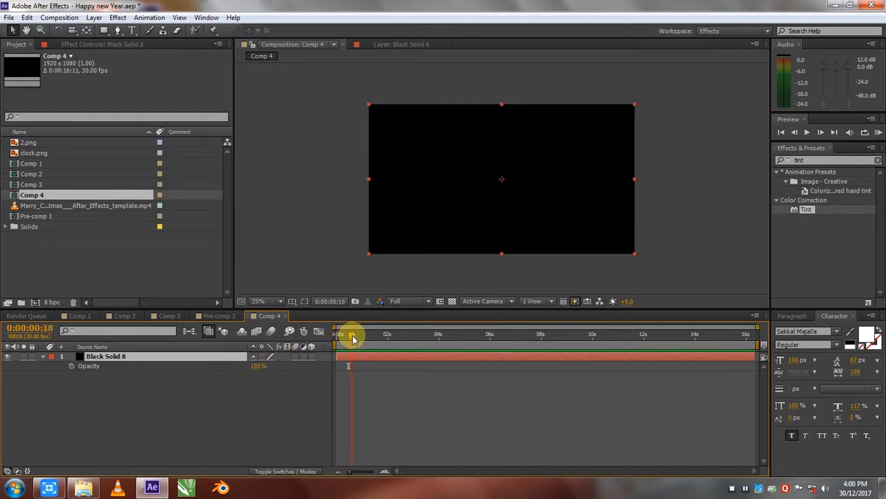
pyautogui.moveTo(357, 341); pyautogui.dragTo(353, 342)
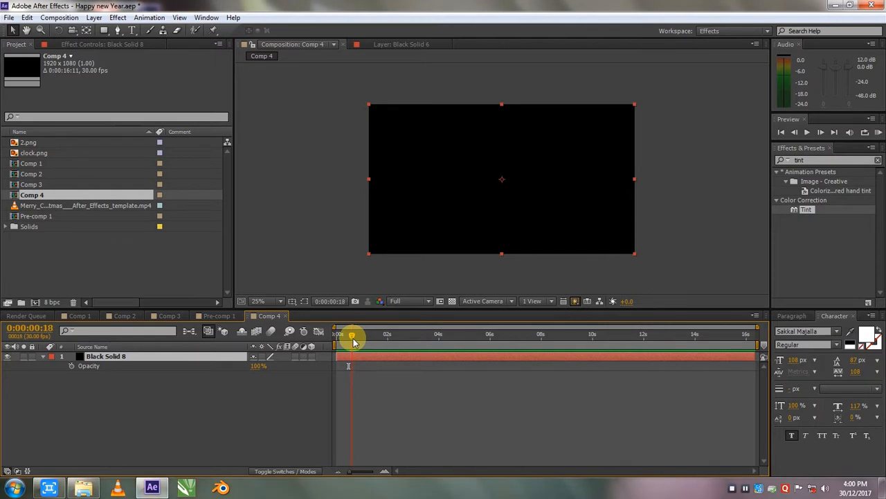
pyautogui.click(71, 367)
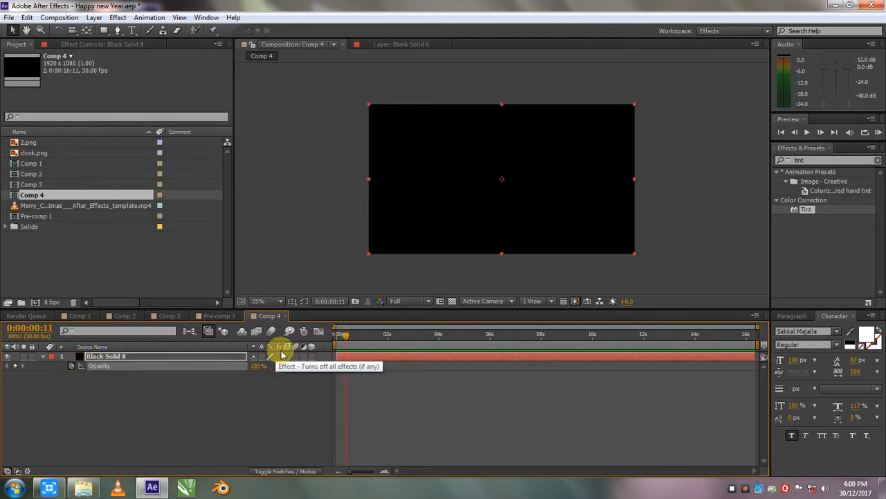
pyautogui.moveTo(348, 339); pyautogui.dragTo(390, 342)
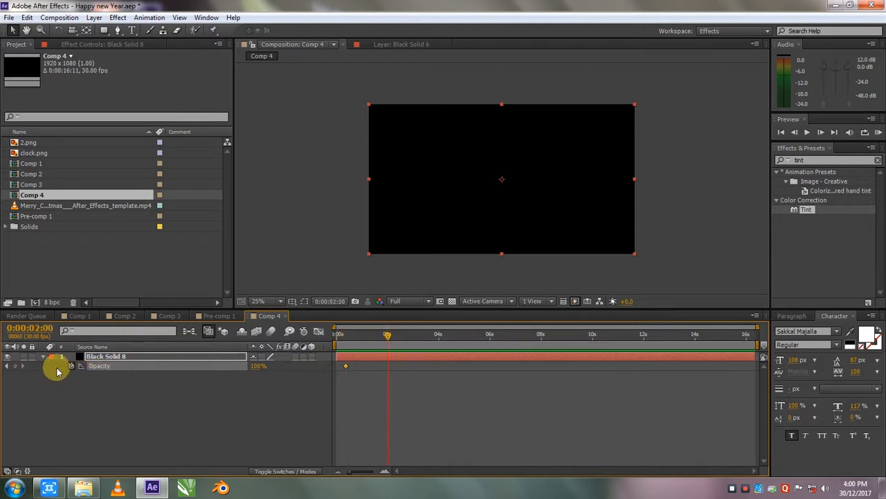
pyautogui.click(16, 365)
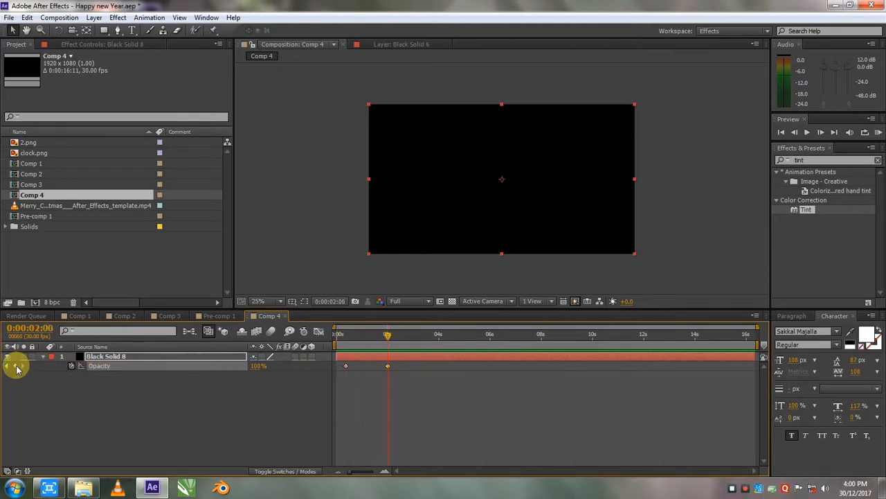
# Move the black solid's first Opacity keyframe to 0:00:00:19 and set it to 0%
pyautogui.click(386, 339)
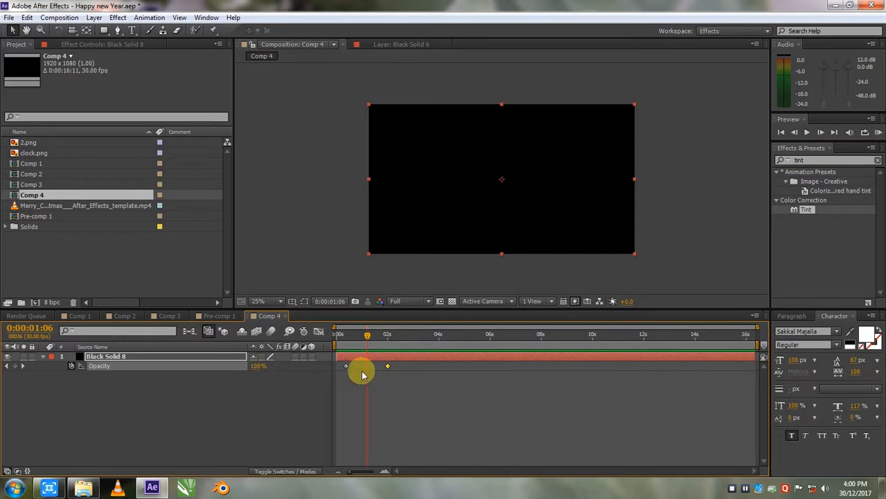
pyautogui.moveTo(347, 369)
pyautogui.mouseDown()
pyautogui.moveTo(365, 372)
pyautogui.moveTo(353, 375)
pyautogui.mouseUp()
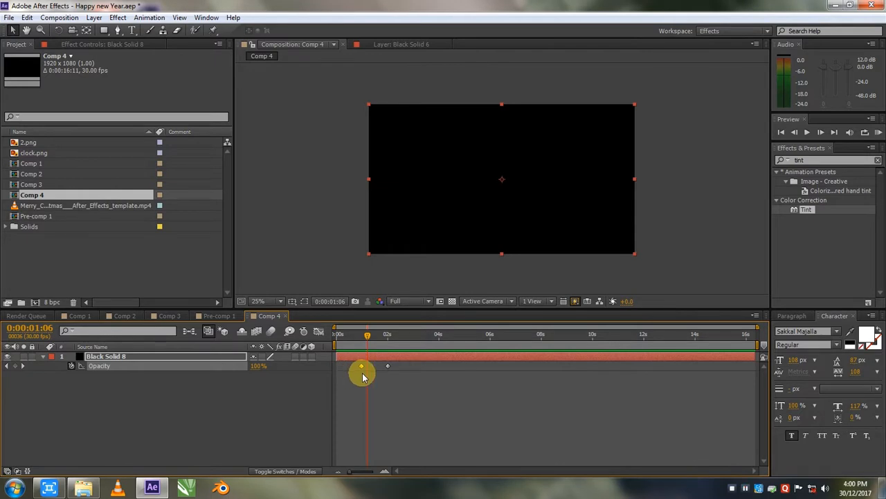
pyautogui.moveTo(355, 377); pyautogui.dragTo(357, 349)
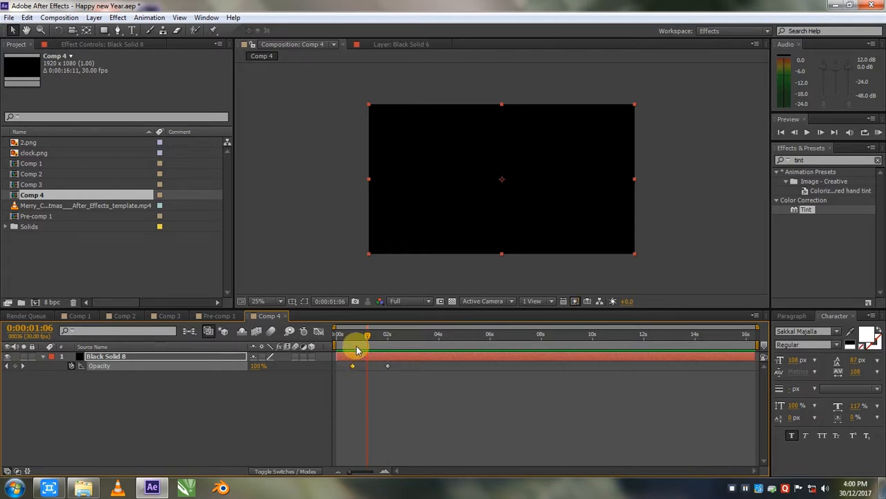
pyautogui.click(353, 338)
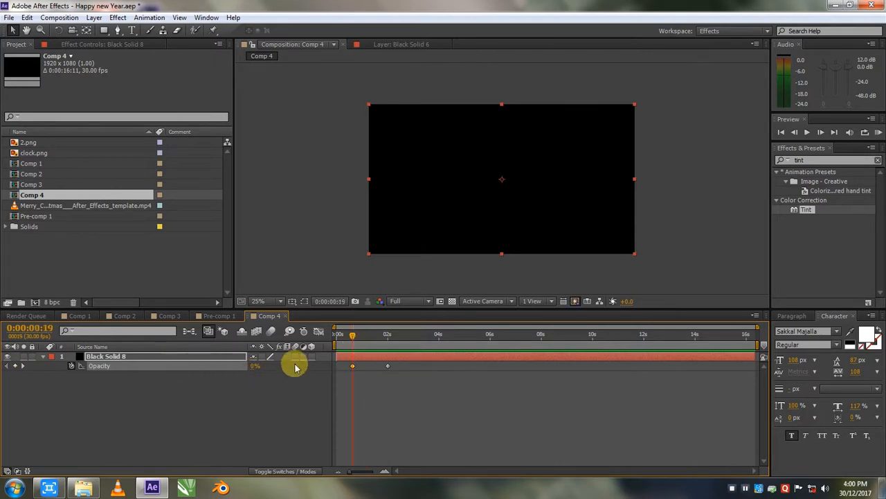
# Set the black solid's Opacity to 0% at 0:00:03:11, show the transparency grid and scrub through the fade
pyautogui.moveTo(349, 338); pyautogui.dragTo(403, 346)
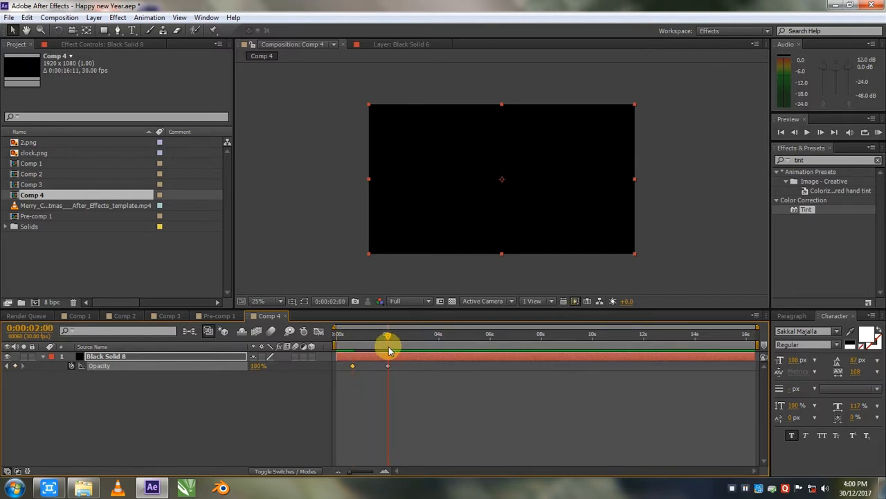
pyautogui.moveTo(389, 351); pyautogui.dragTo(421, 348)
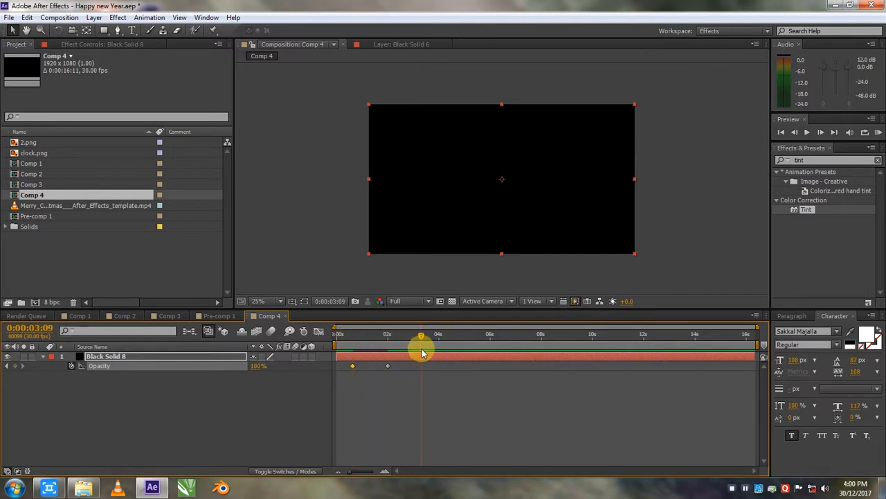
pyautogui.moveTo(255, 372); pyautogui.dragTo(135, 376)
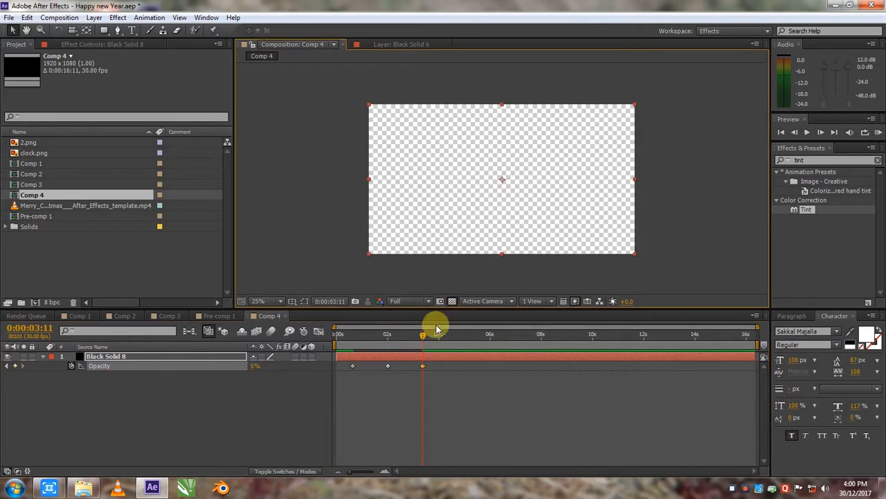
pyautogui.moveTo(422, 337); pyautogui.dragTo(401, 387)
# Close Comp 4, collapse the Minute Hand layer in Pre-comp 1, and return to Comp 1 to locate the Happy New Year text layers
pyautogui.click(282, 316)
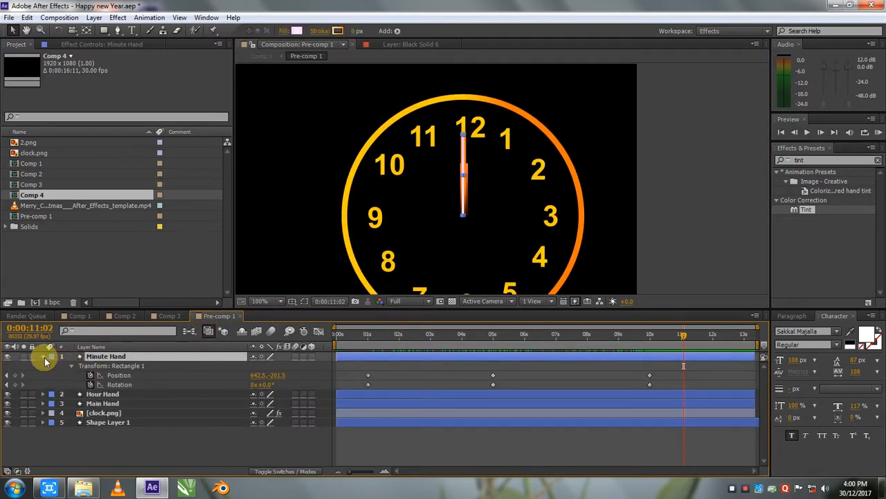
pyautogui.click(43, 357)
pyautogui.click(76, 315)
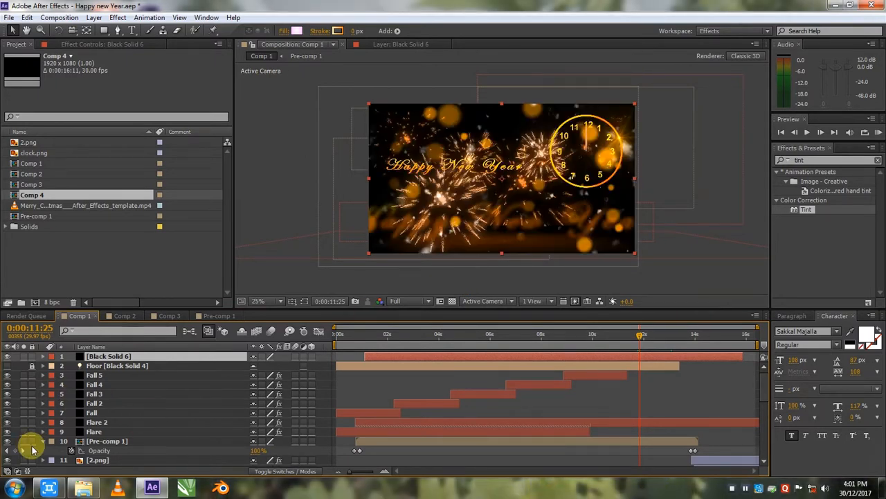
pyautogui.scroll(-3, 38, 447)
pyautogui.click(42, 432)
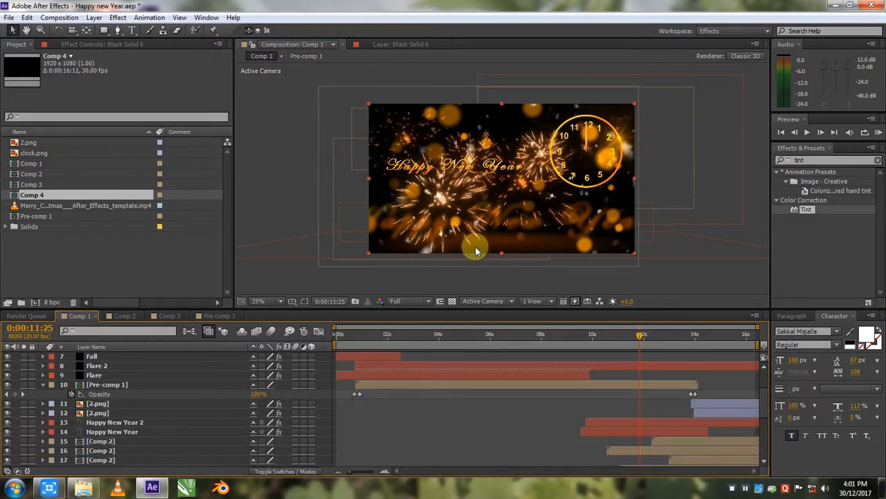